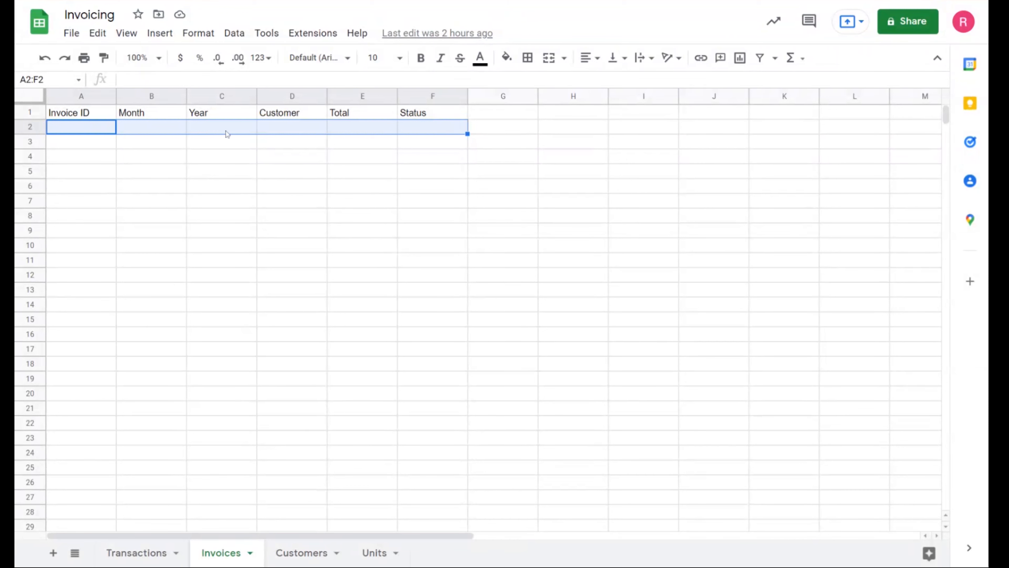
- Review the column headers and data on the Invoices, Customers and Units sheets
click(255, 157)
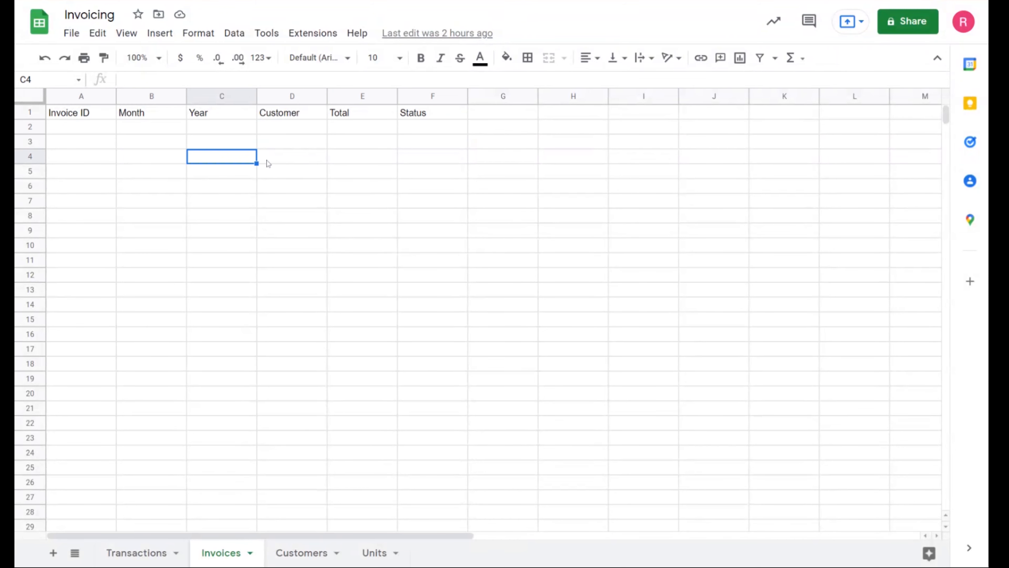
click(143, 130)
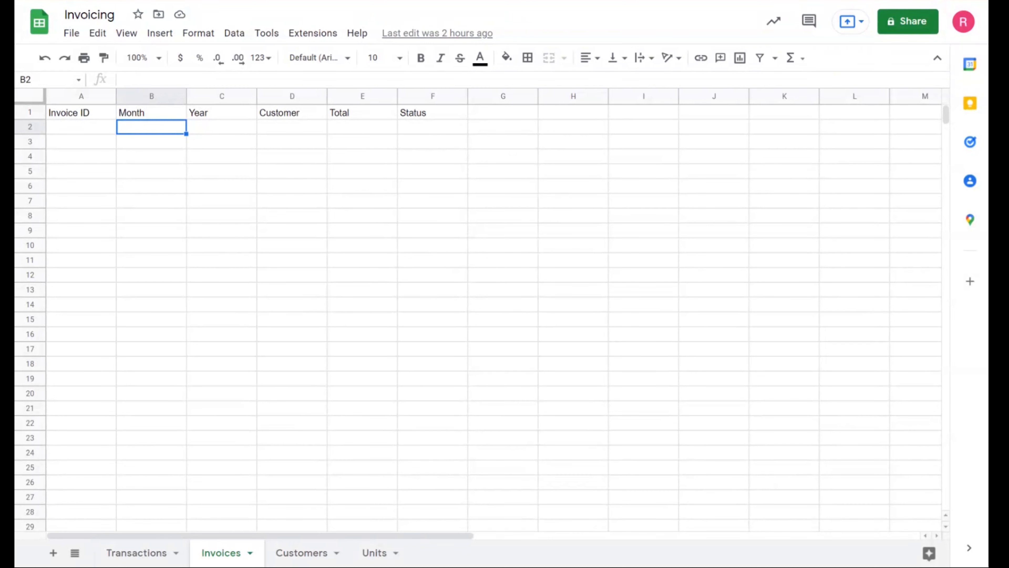
click(303, 555)
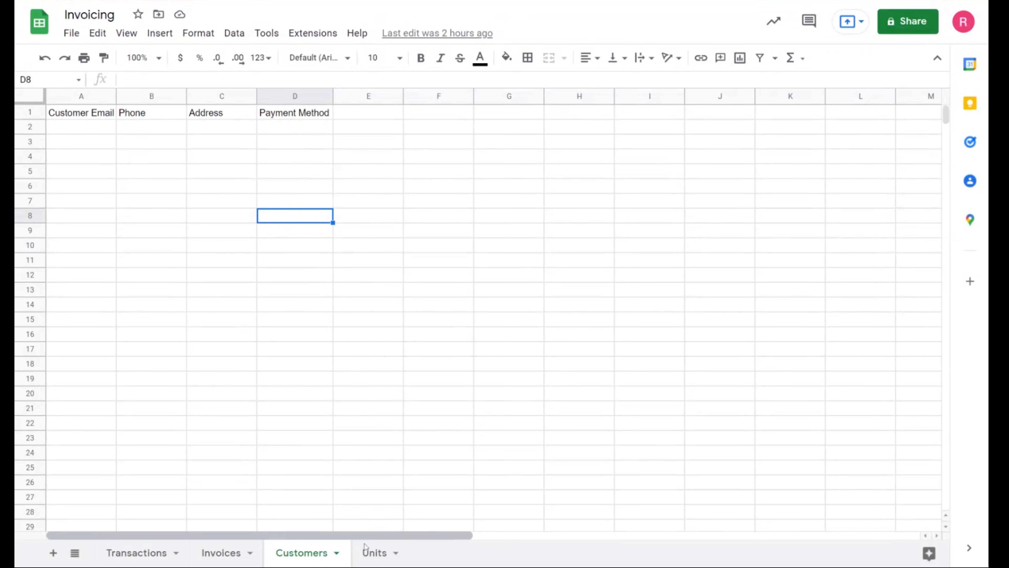
click(367, 552)
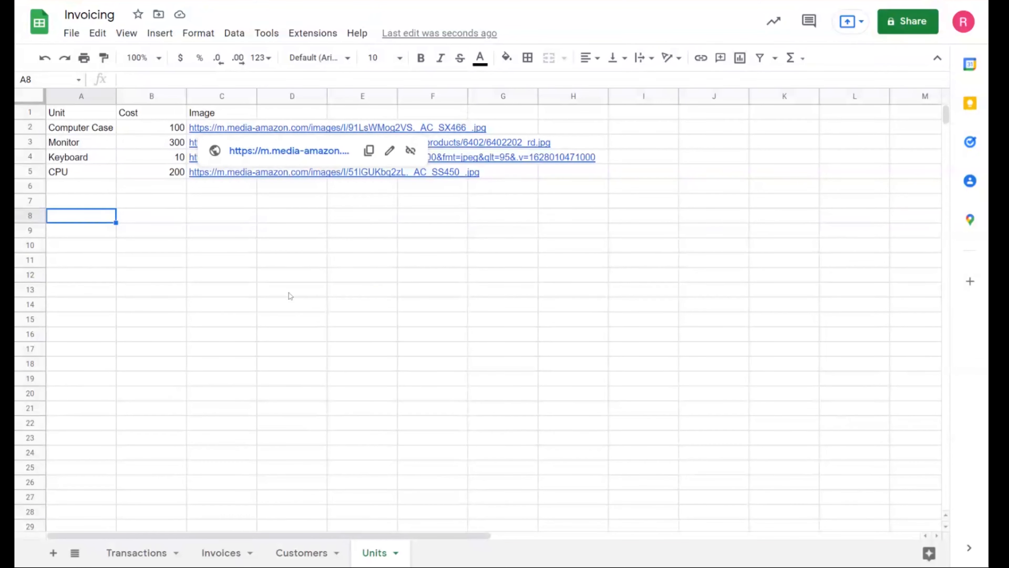
click(385, 274)
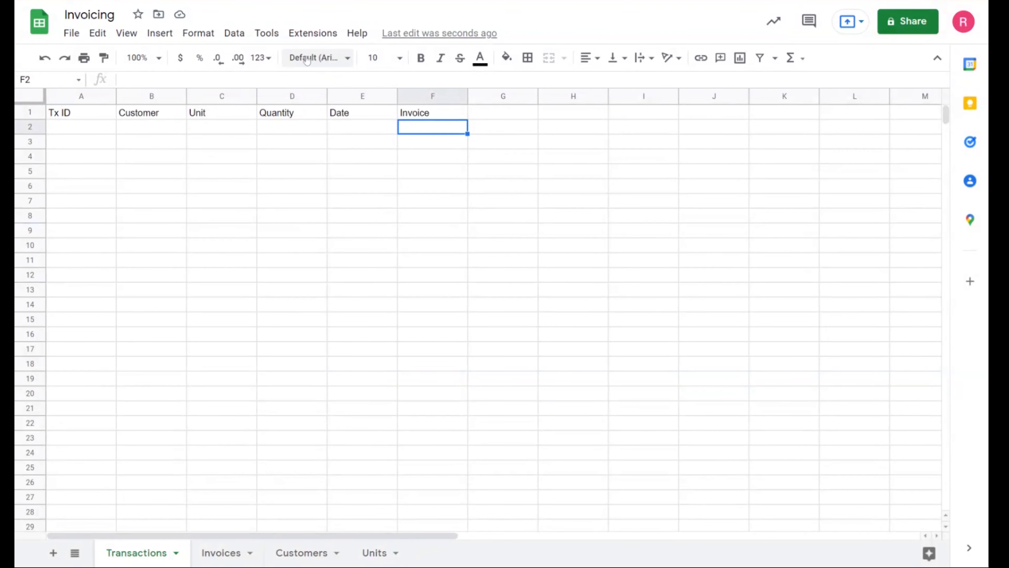
- Create an AppSheet app from the Invoicing spreadsheet and add the Invoices, Customers and Units tables to it
click(267, 33)
mouse_move(313, 35)
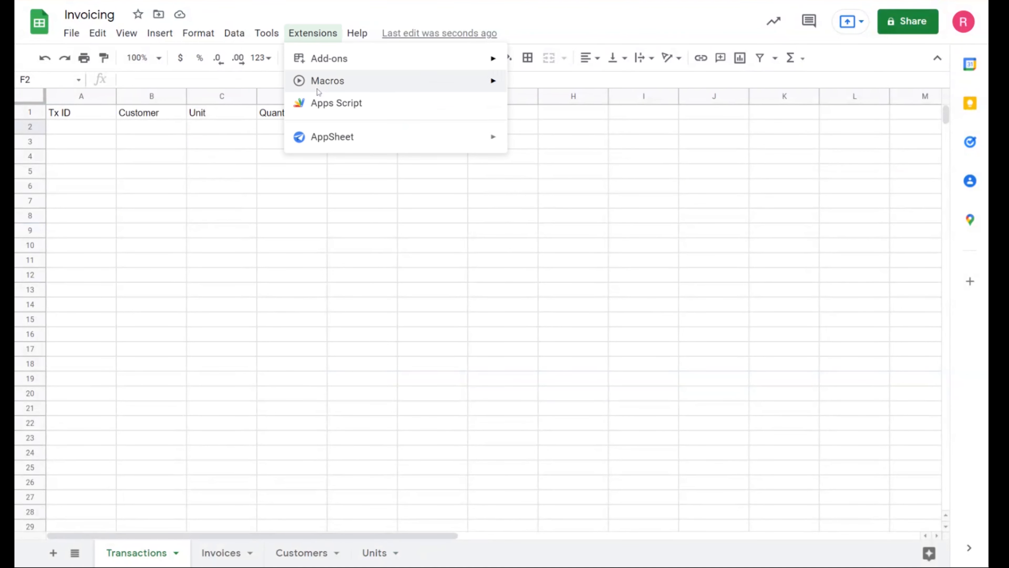
mouse_move(327, 136)
click(552, 141)
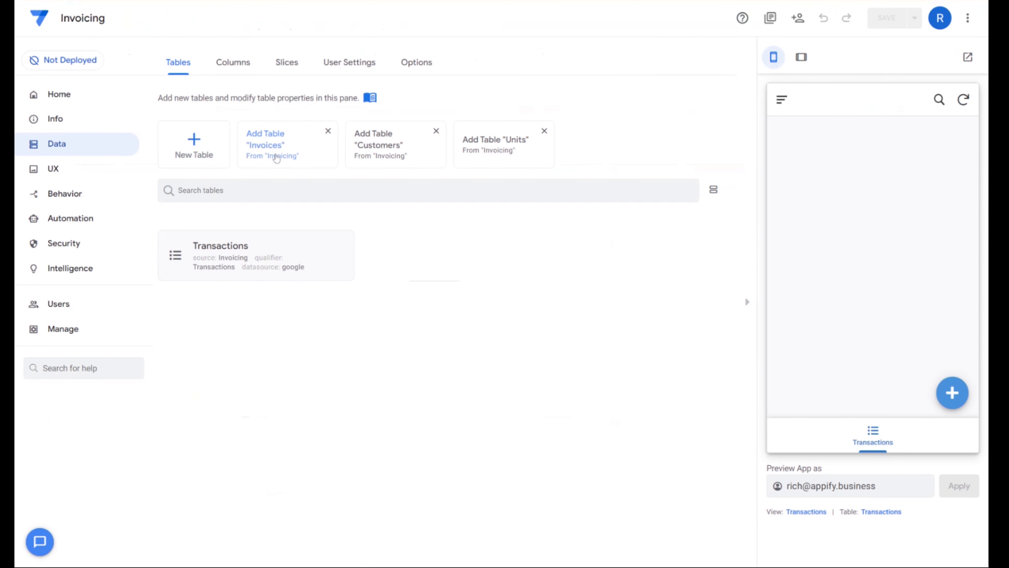
click(275, 158)
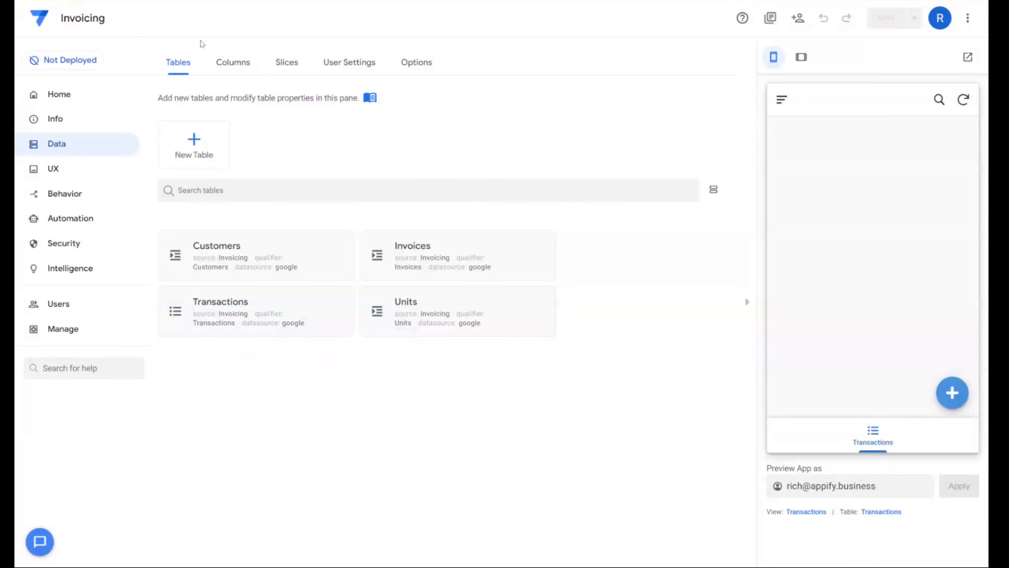
- Open the Transactions table's column definitions and check the initial value formula of the Tx ID column
click(228, 69)
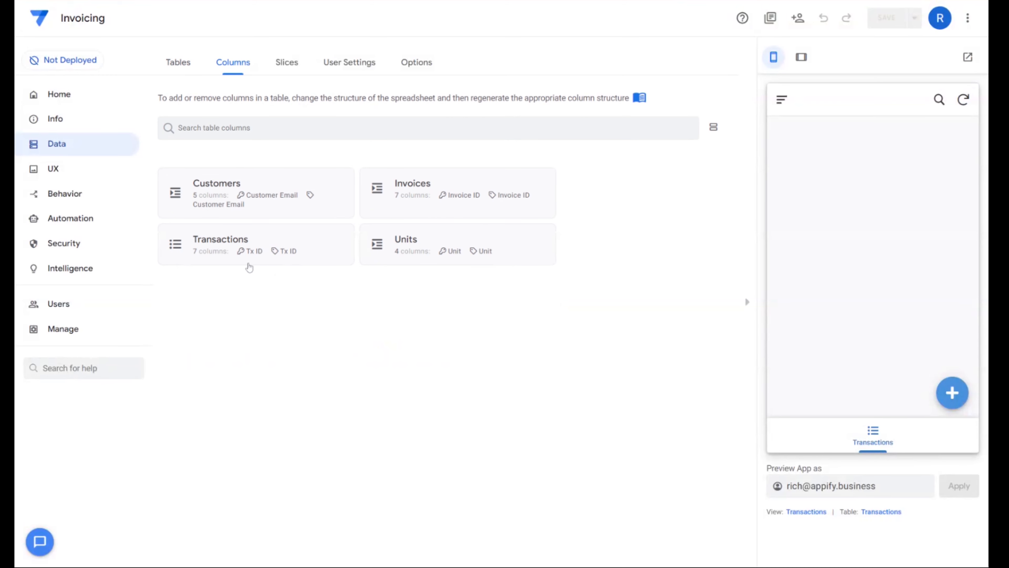
click(249, 260)
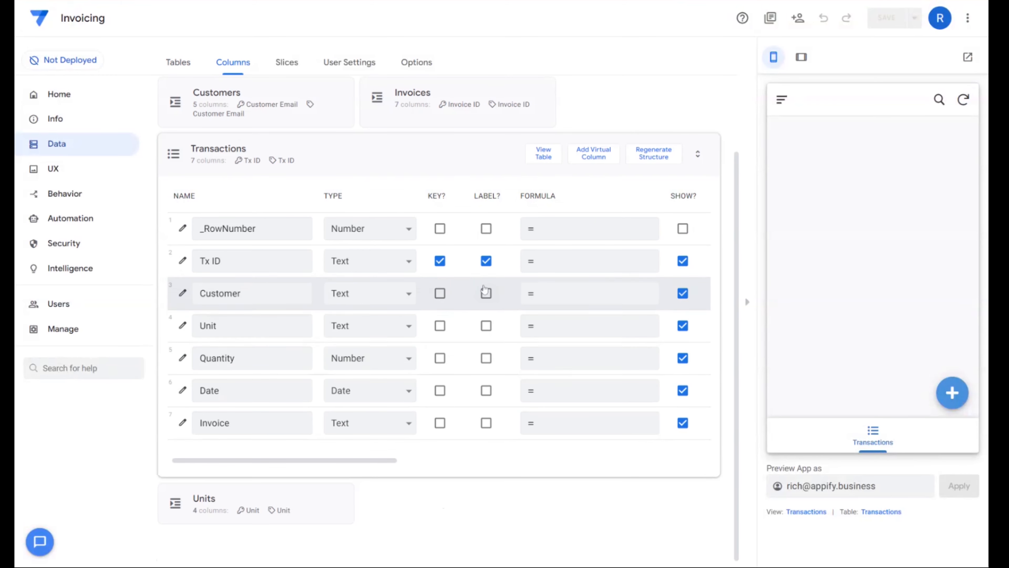
click(182, 261)
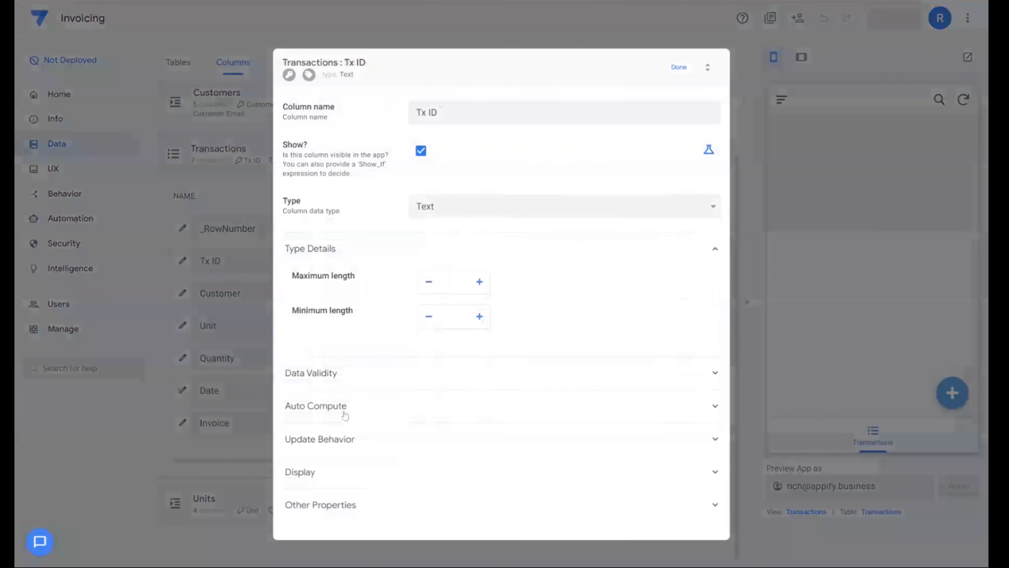
click(349, 423)
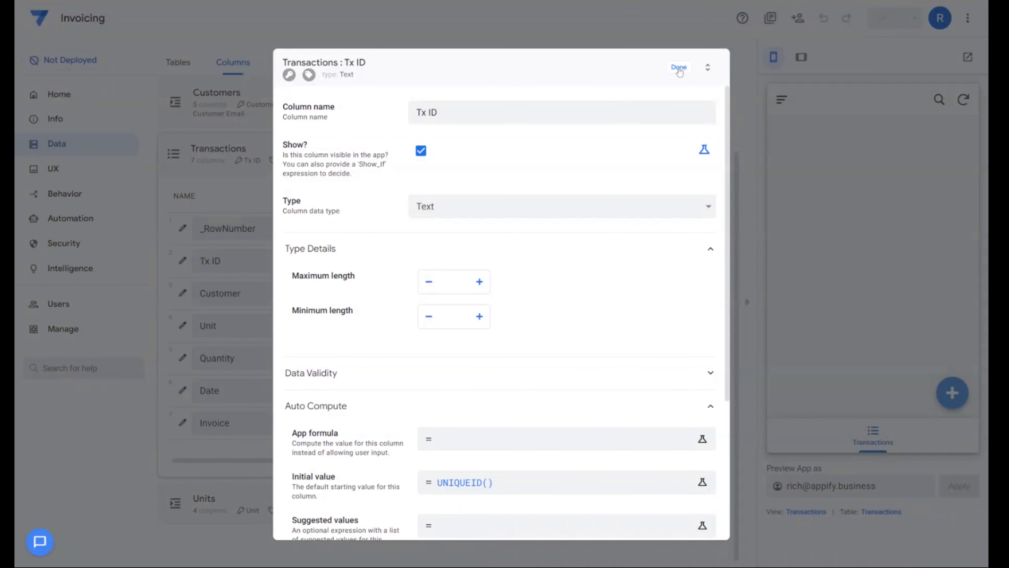
click(679, 68)
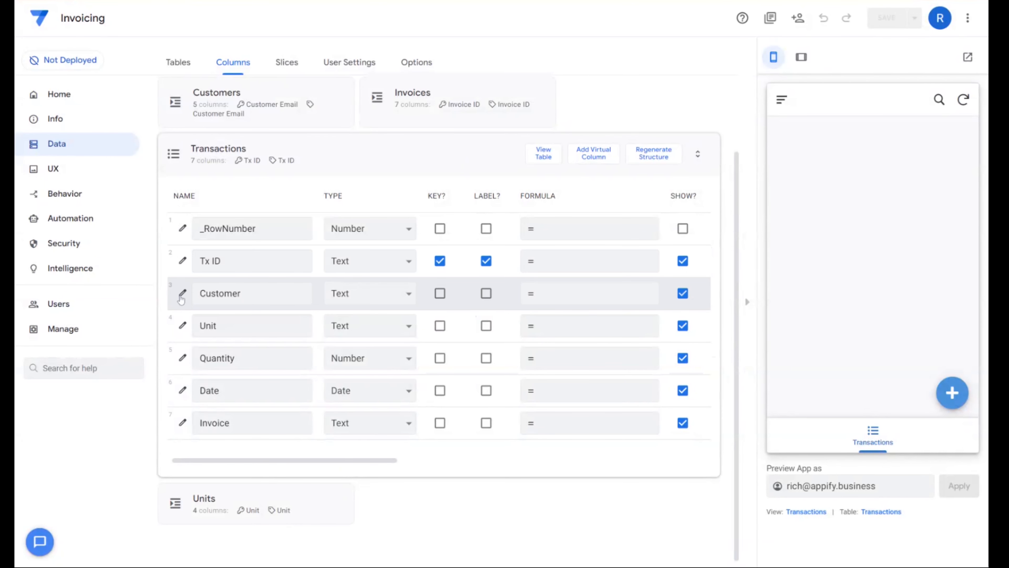
- Change the Transactions table's Customer column to type Ref with Customers as its source table
click(184, 296)
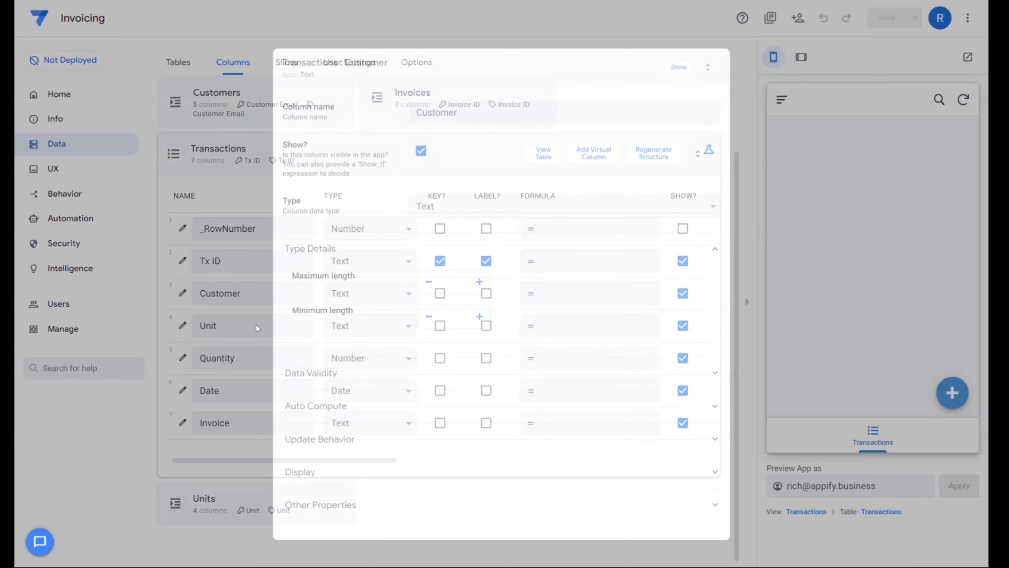
click(487, 206)
click(478, 238)
click(465, 282)
click(448, 315)
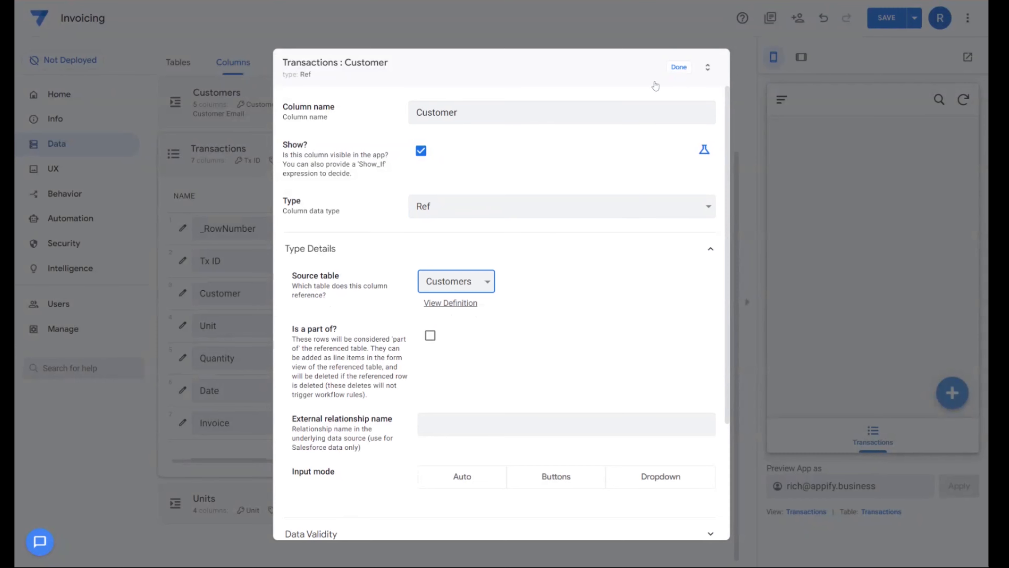
click(678, 68)
- Change the Transactions table's Unit column to type Ref with Units as its source table
click(342, 329)
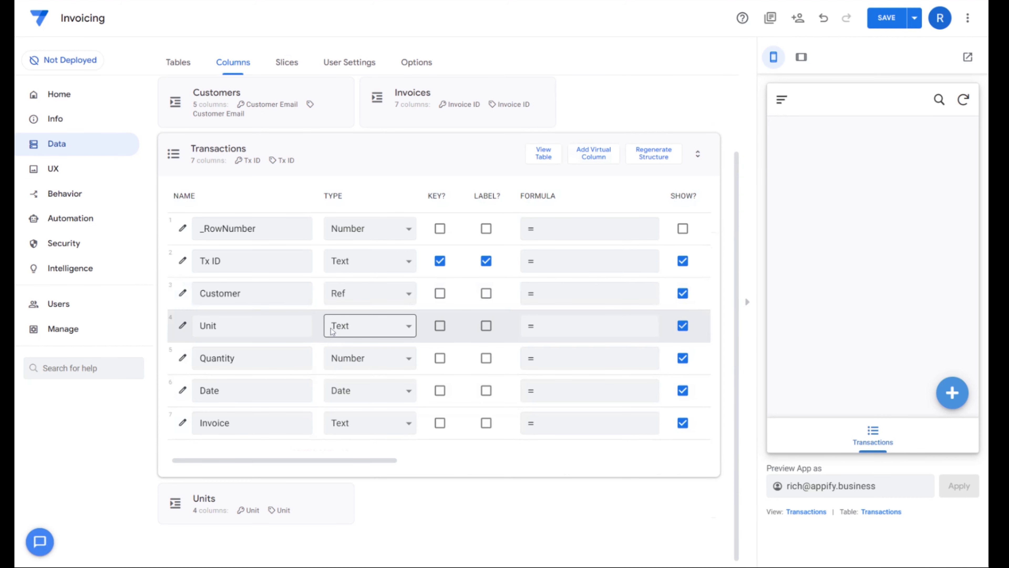
click(351, 527)
click(469, 277)
click(472, 296)
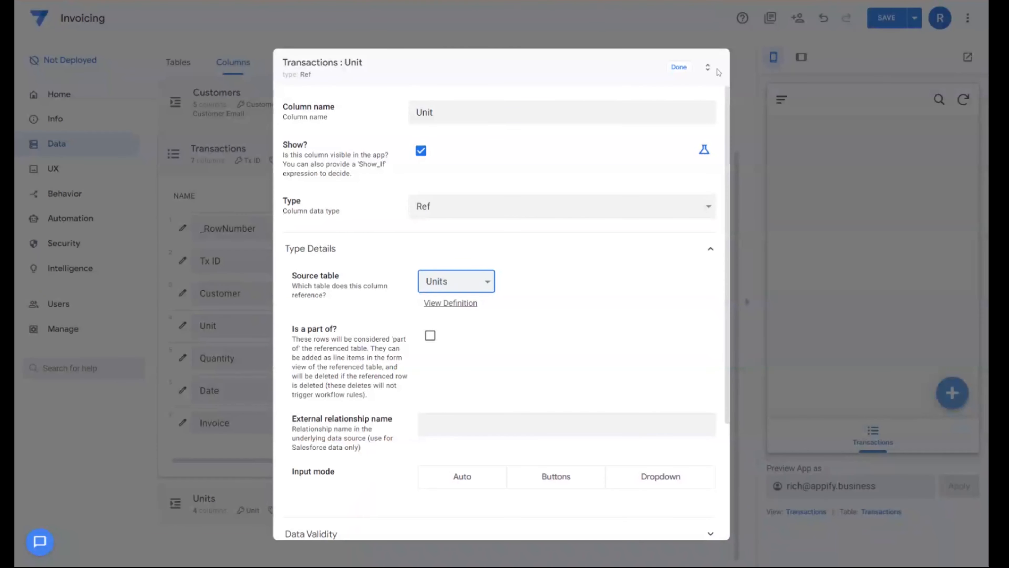
click(687, 69)
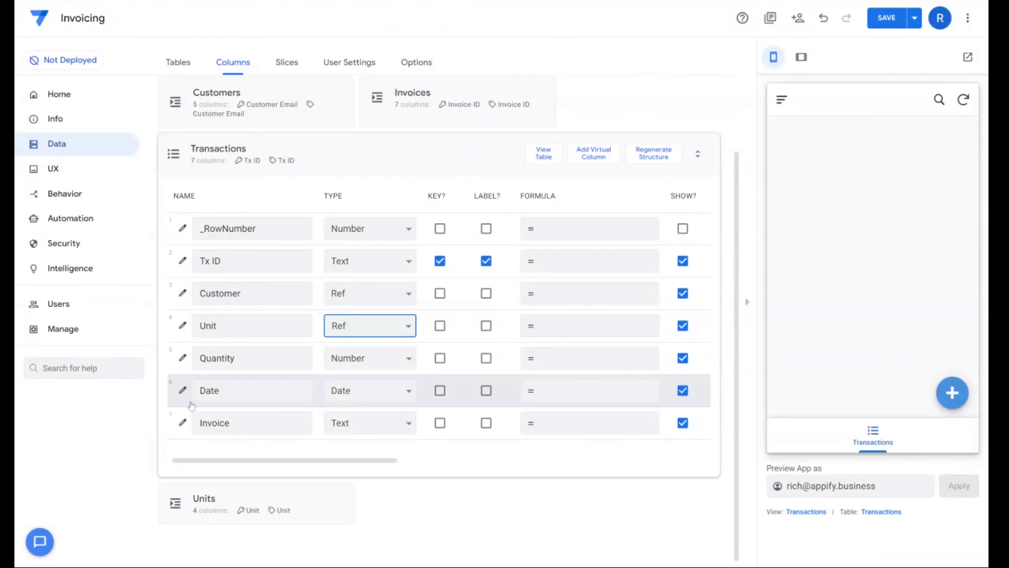
- Check the update behavior and auto-compute settings of the Transactions table's Date column
click(182, 390)
click(371, 404)
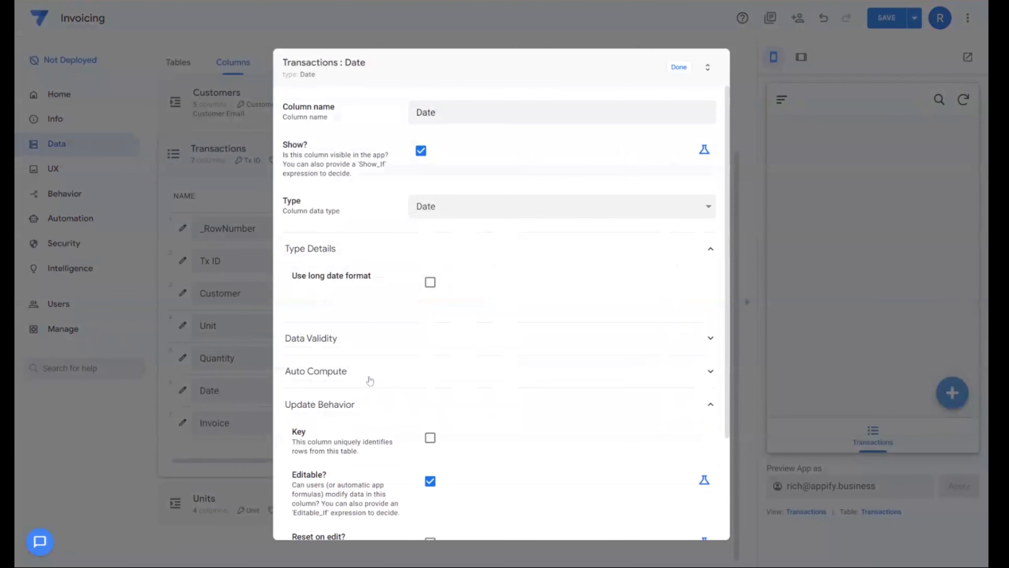
click(371, 371)
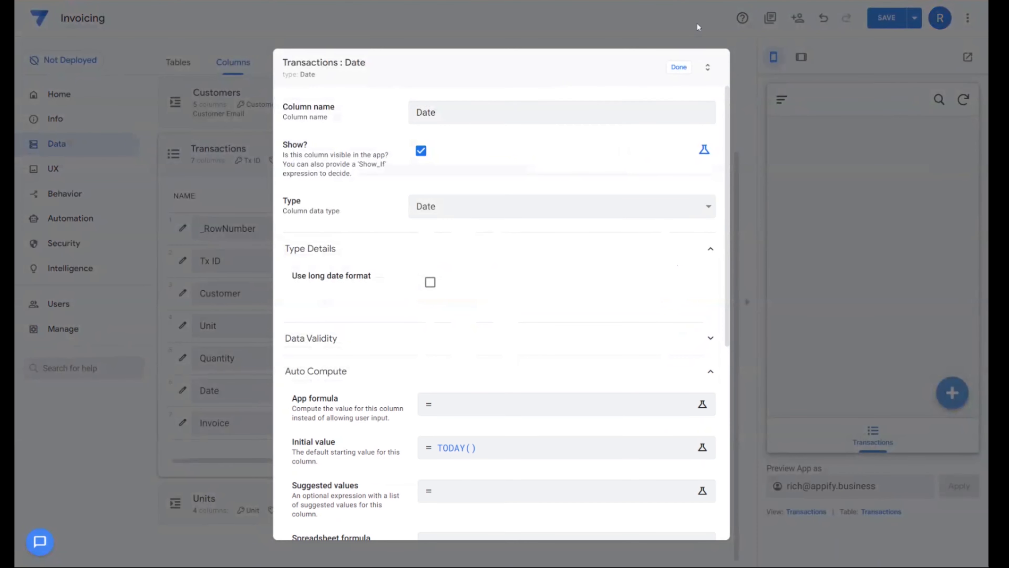
click(678, 67)
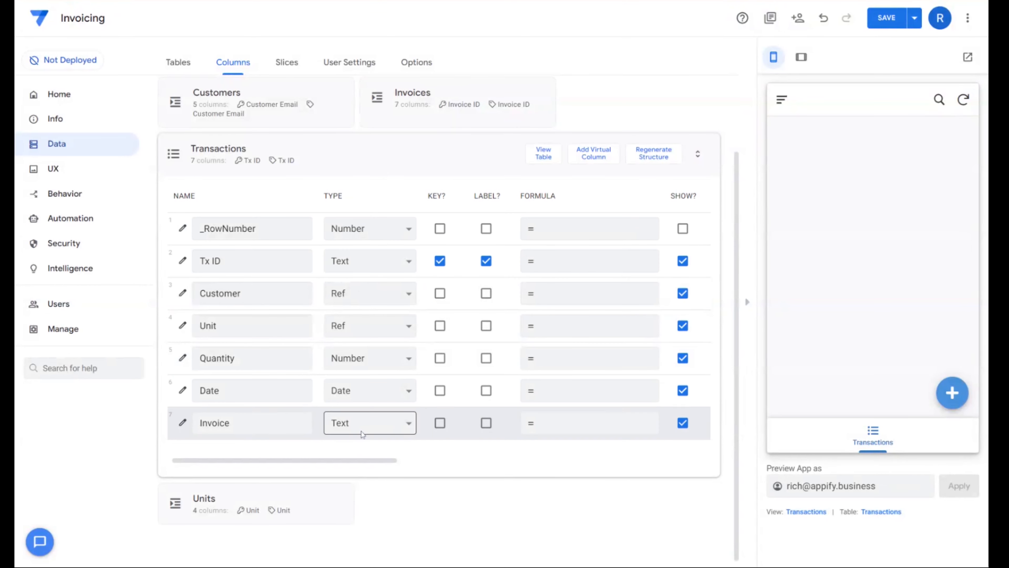
- Switch to the Invoices table's column definitions and check the initial value formula of the Invoice ID column
scroll(497, 252, up, 2)
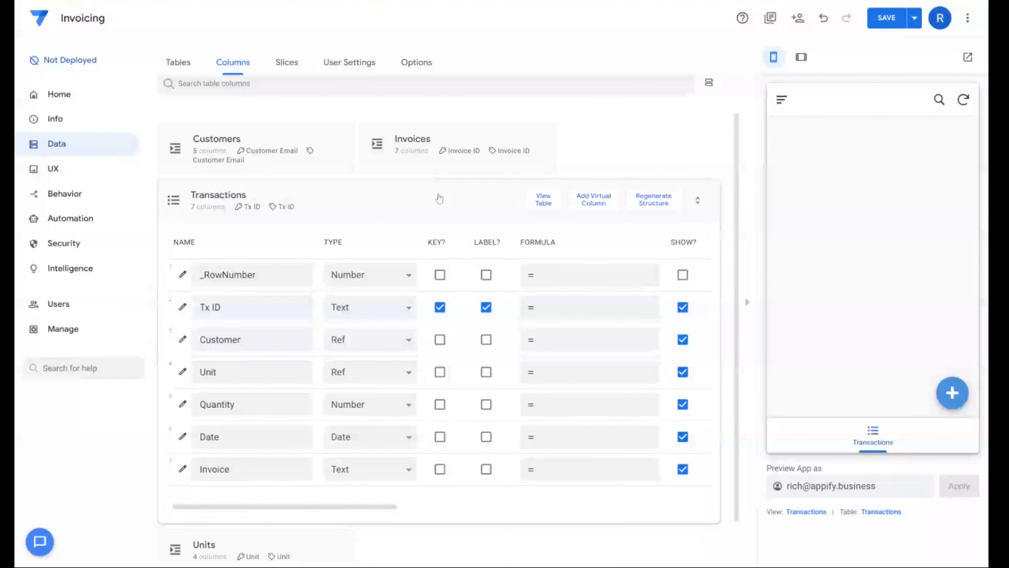
click(440, 200)
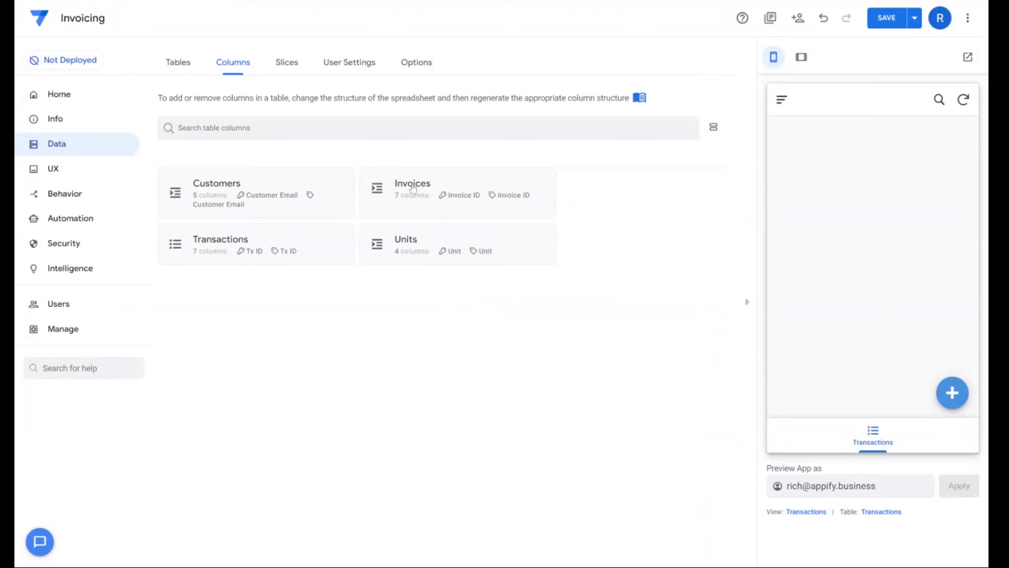
click(413, 190)
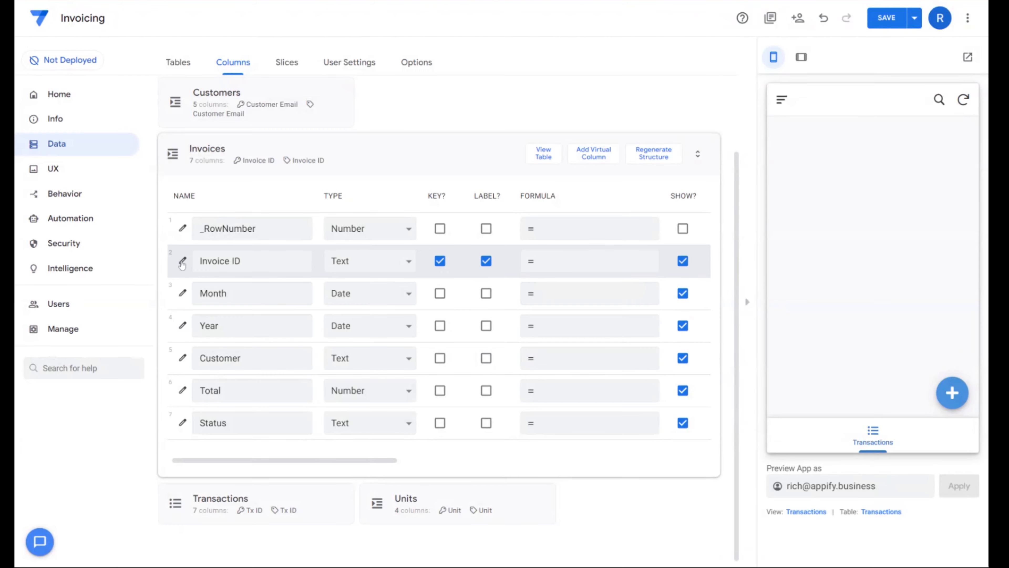
click(182, 260)
click(397, 411)
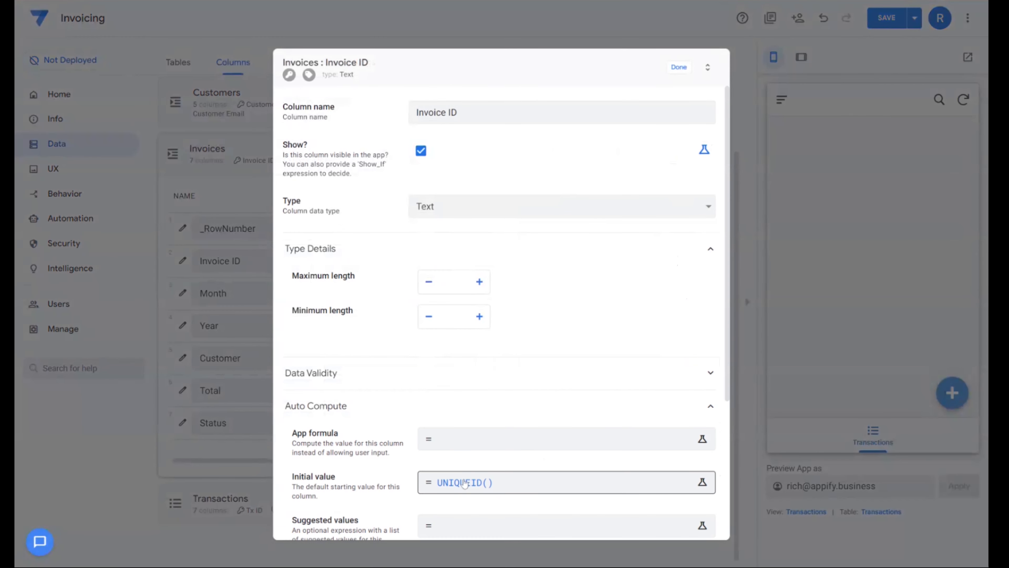
click(679, 68)
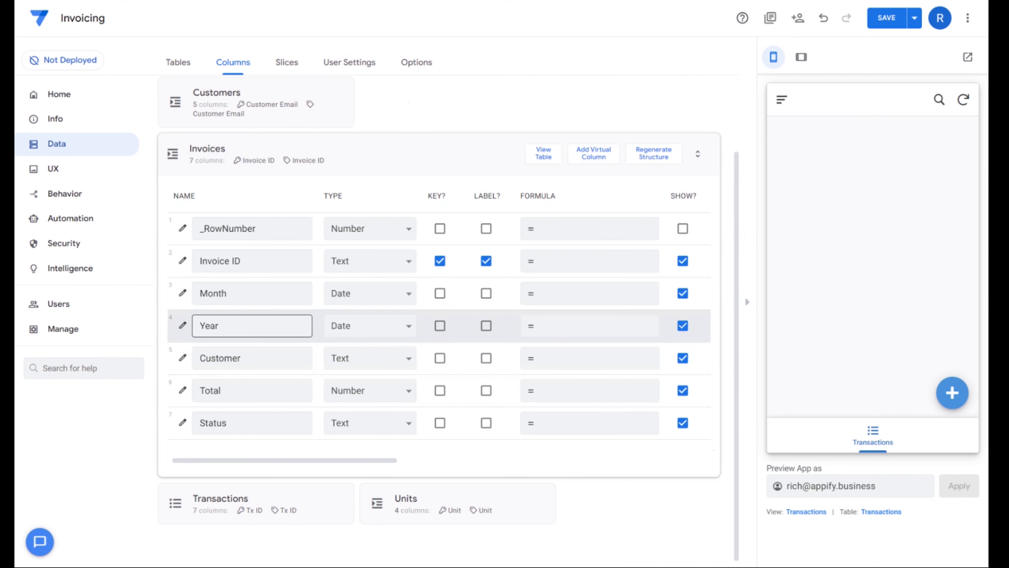
- Change the Invoices table's Month column to type Number with a minimum value of 1 and a maximum of 12
click(210, 298)
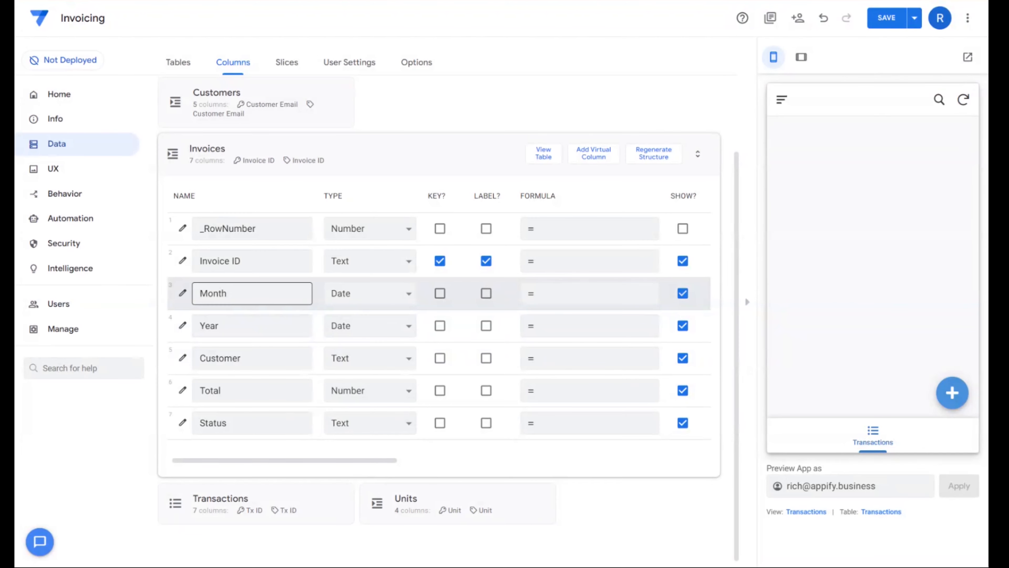
click(340, 297)
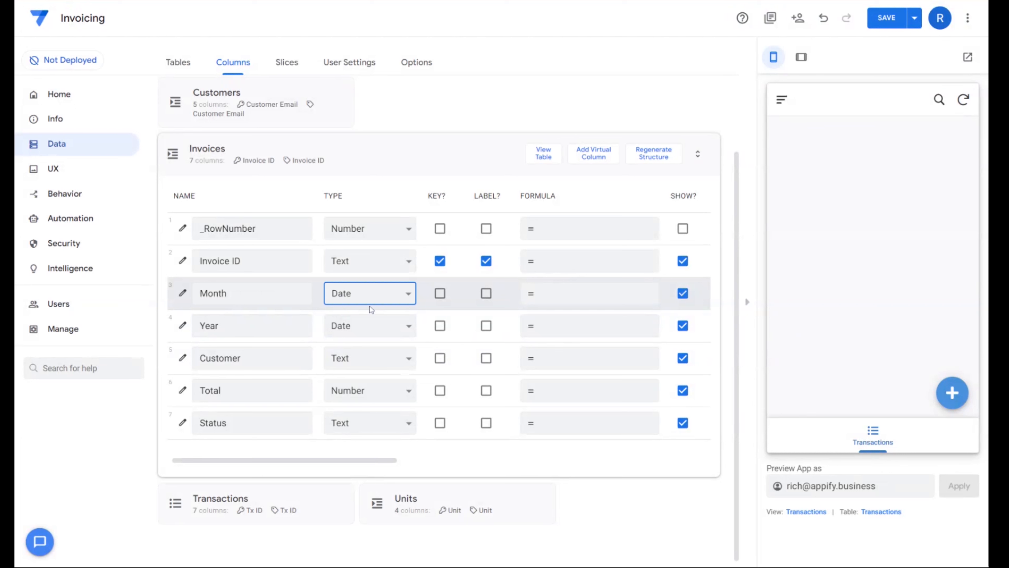
click(377, 358)
click(183, 293)
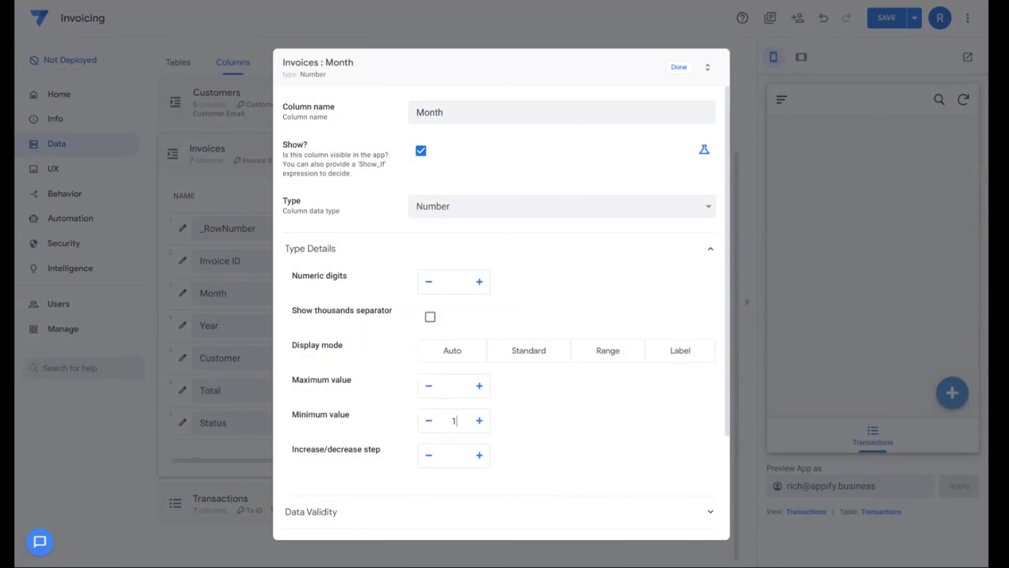
text(12)
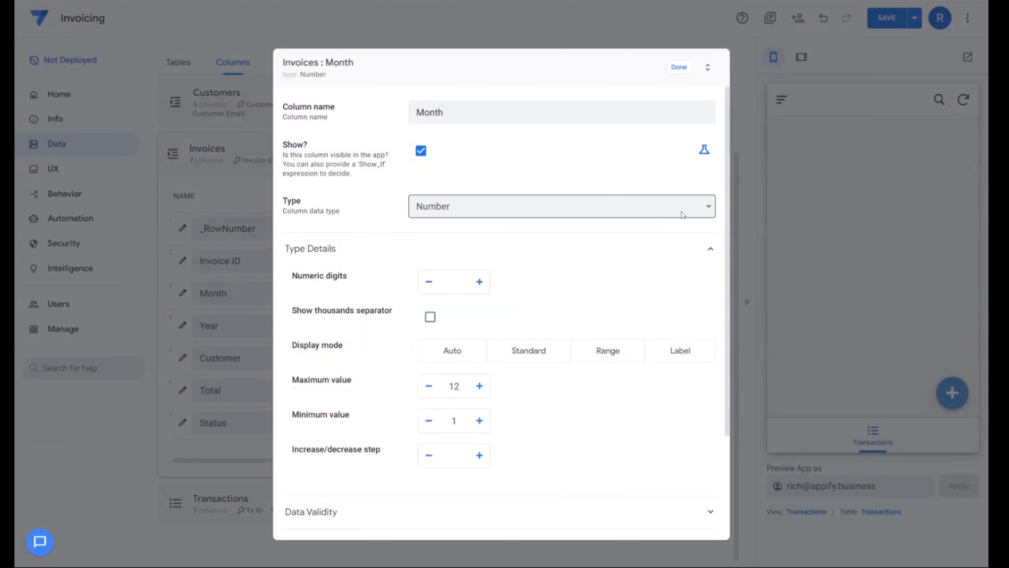
click(680, 68)
- Change the Invoices table's Year column to type Number with a minimum value of 2000
click(182, 325)
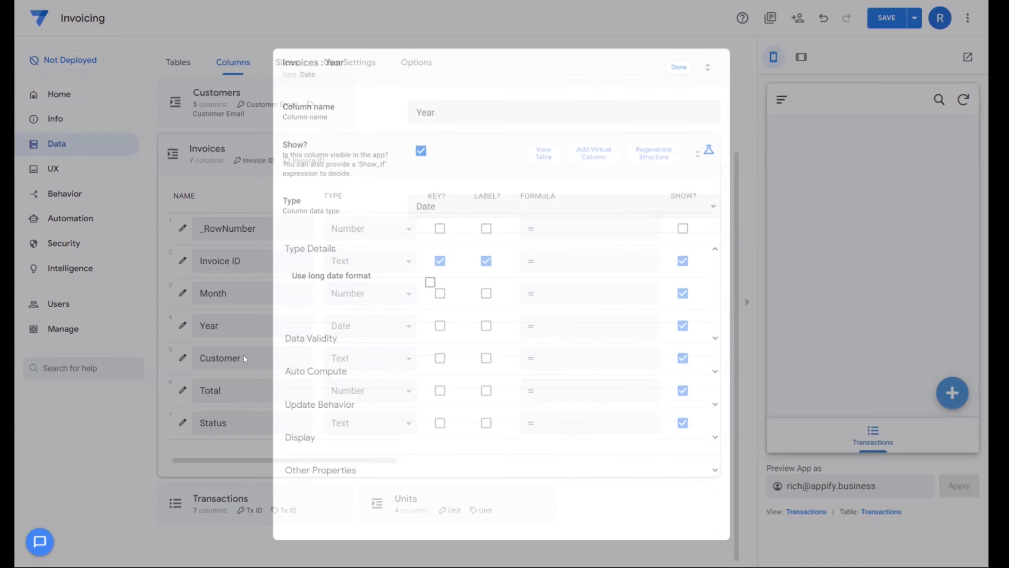
click(434, 211)
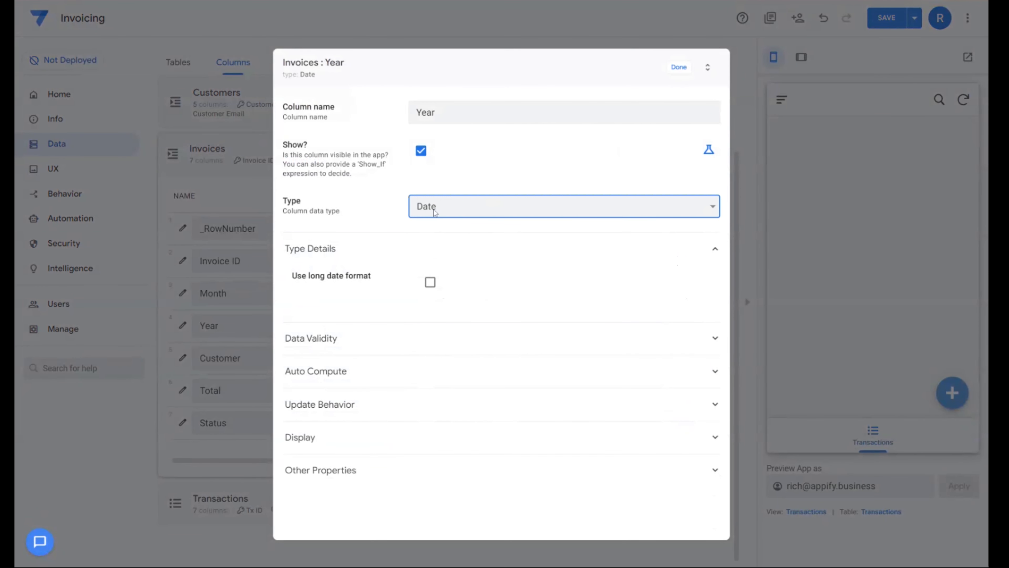
click(425, 415)
click(451, 424)
text(2000)
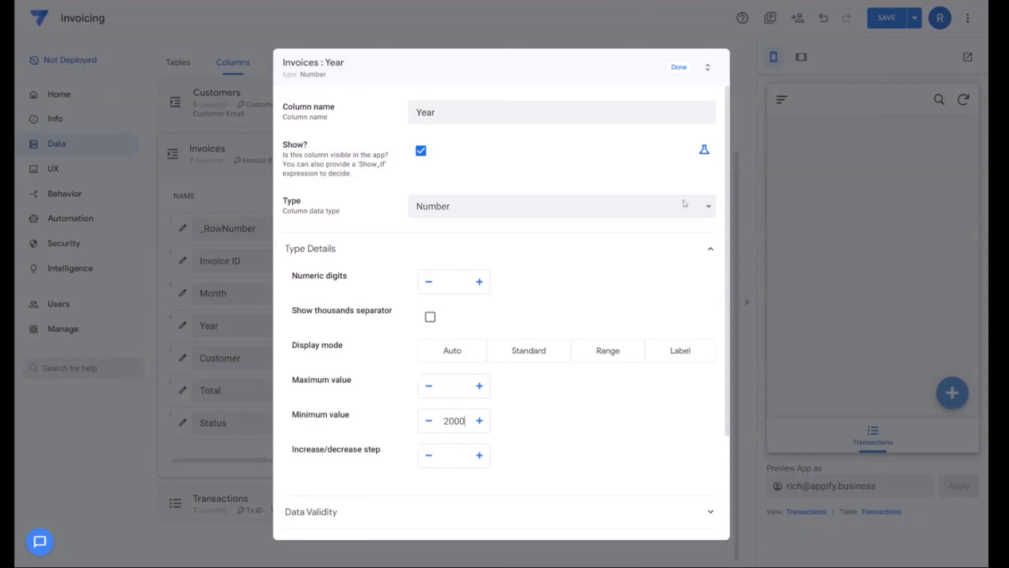
click(678, 67)
- Change the Invoices table's Customer column to type Ref with Customers as its source table
click(350, 364)
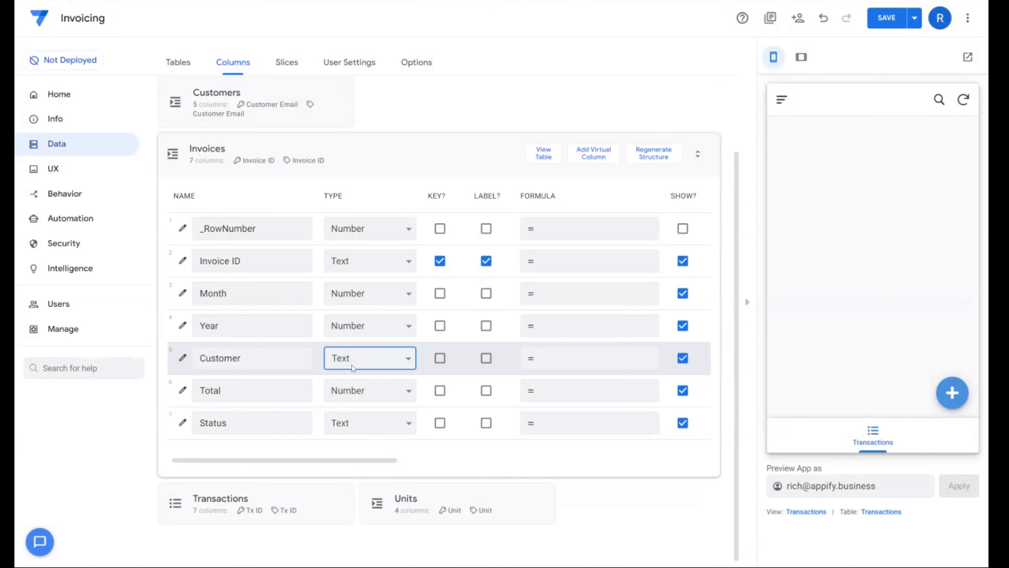
click(360, 303)
click(465, 281)
click(478, 295)
click(679, 67)
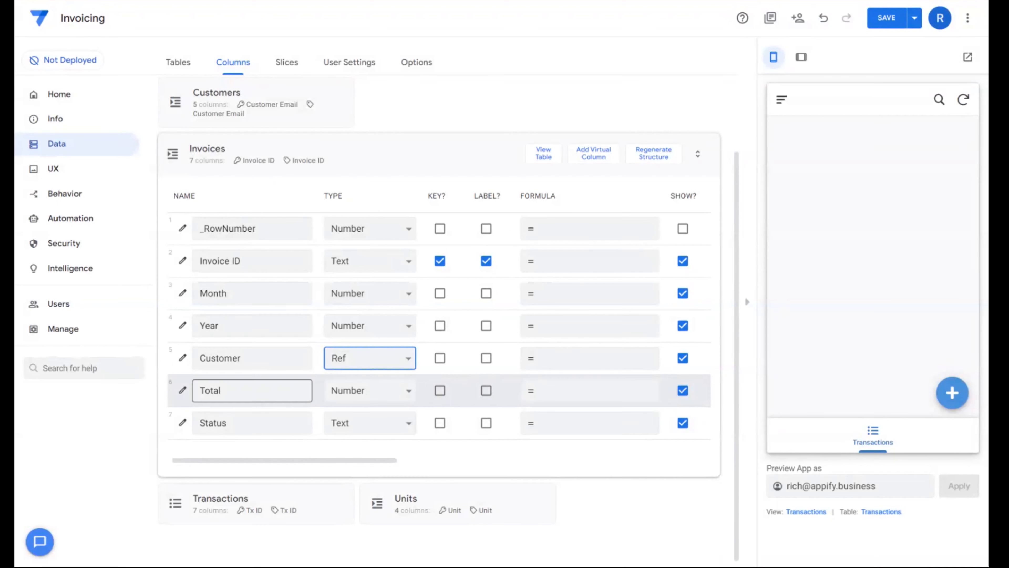
- Change the Invoices table's Total column to type Price and its Status column to type Enum with the values Pending Payment and Paid
click(355, 394)
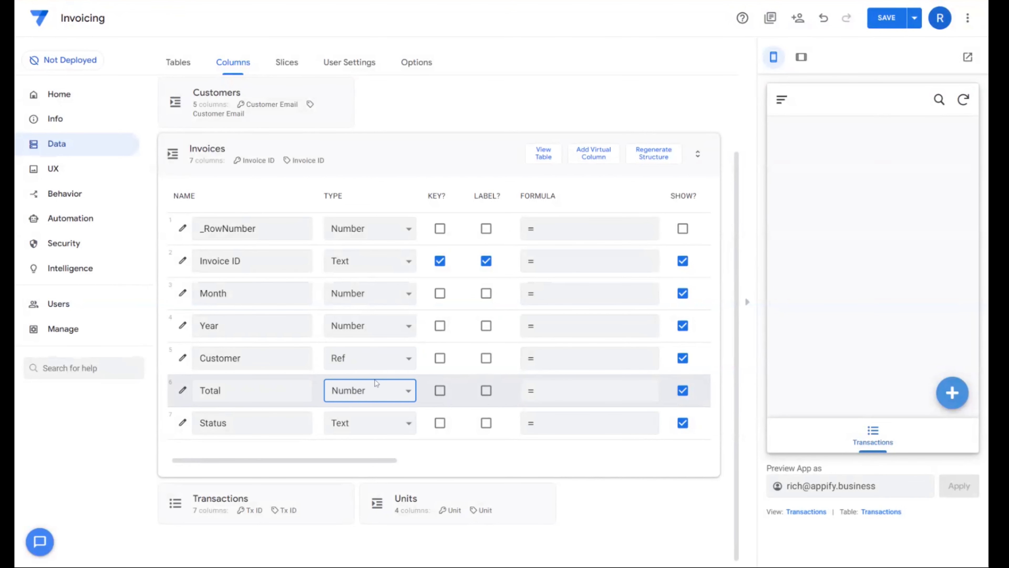
click(368, 230)
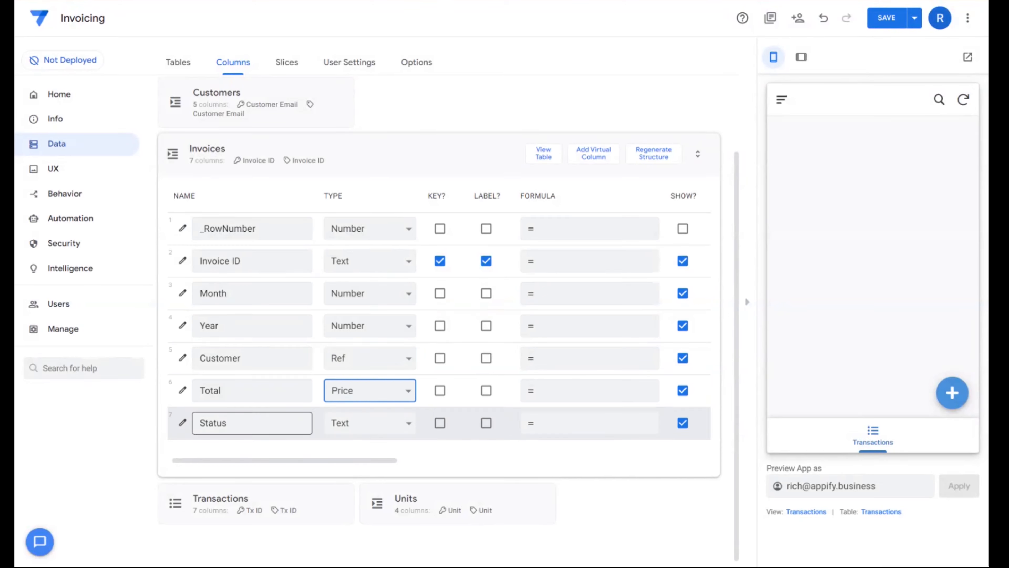
click(182, 422)
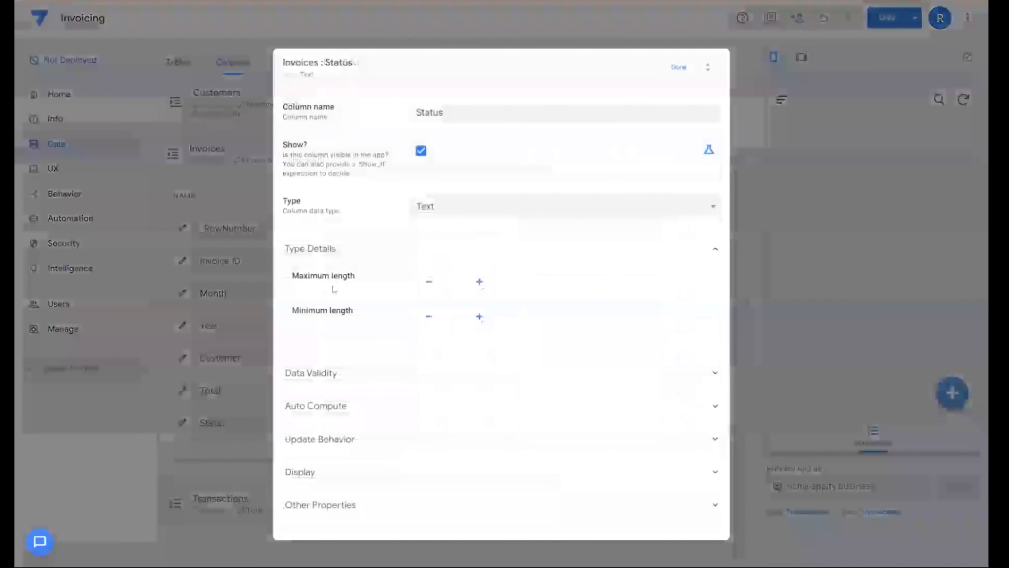
click(343, 406)
click(349, 402)
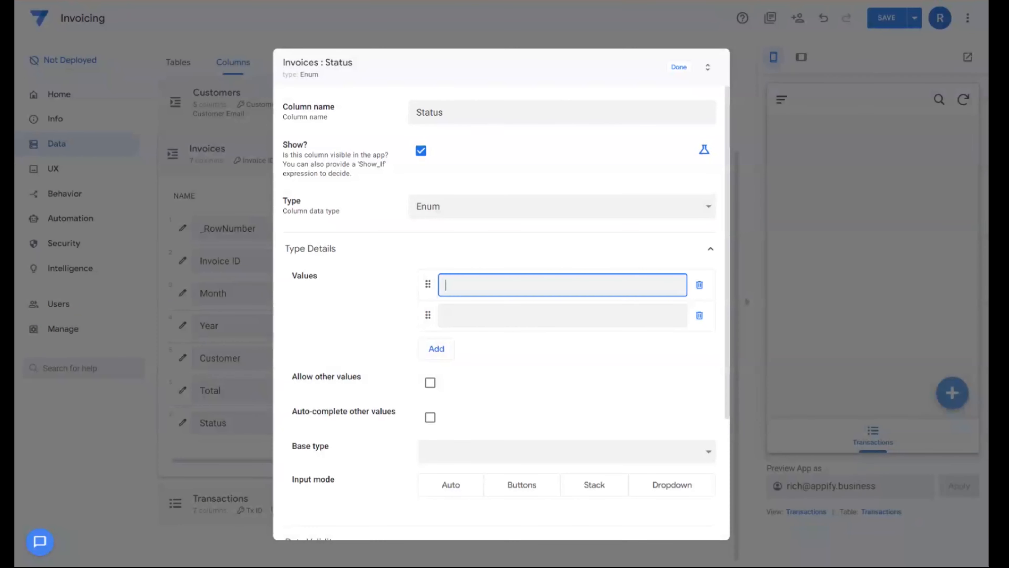
text(Pending Payment)
key(Tab)
key(Tab)
text(Paid)
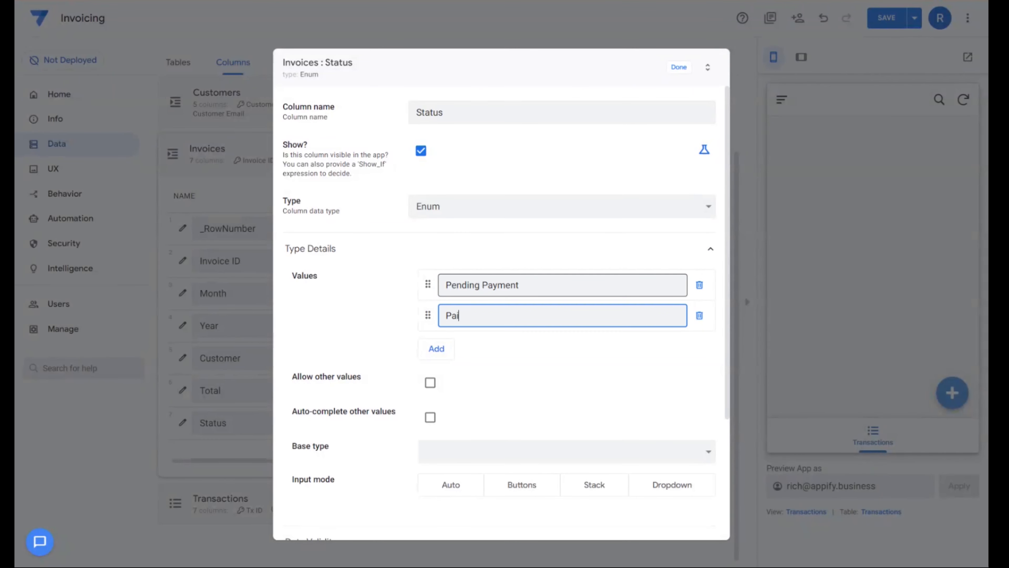
click(680, 67)
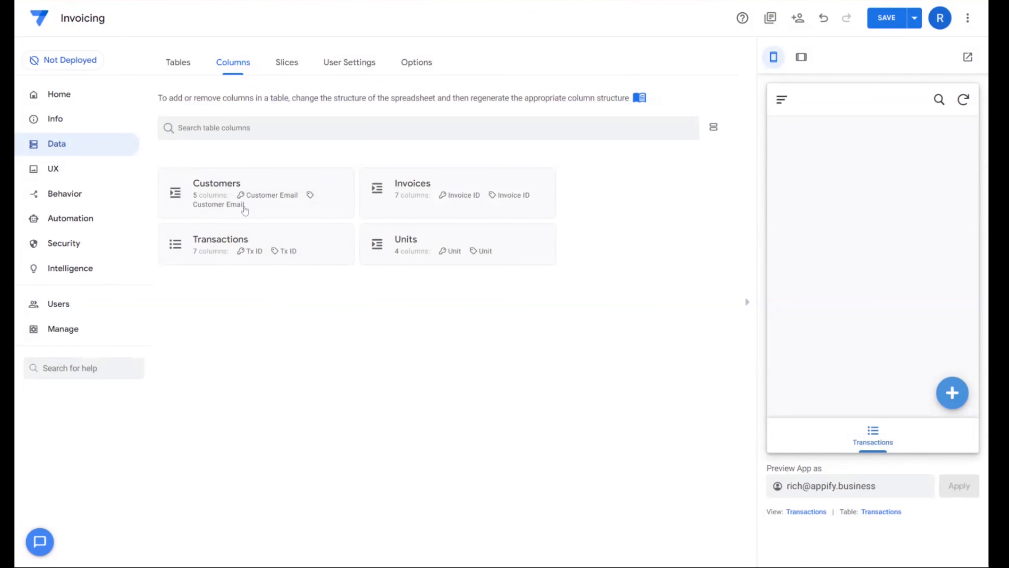
- Change the Customers table's Payment Method column to type Enum with the values Credit Card and Cash
click(256, 191)
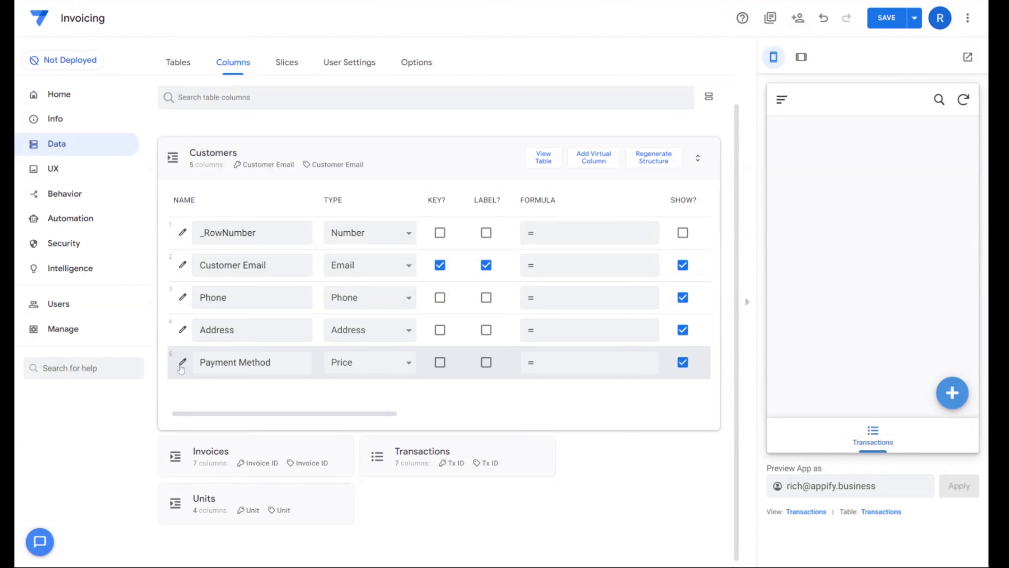
click(183, 363)
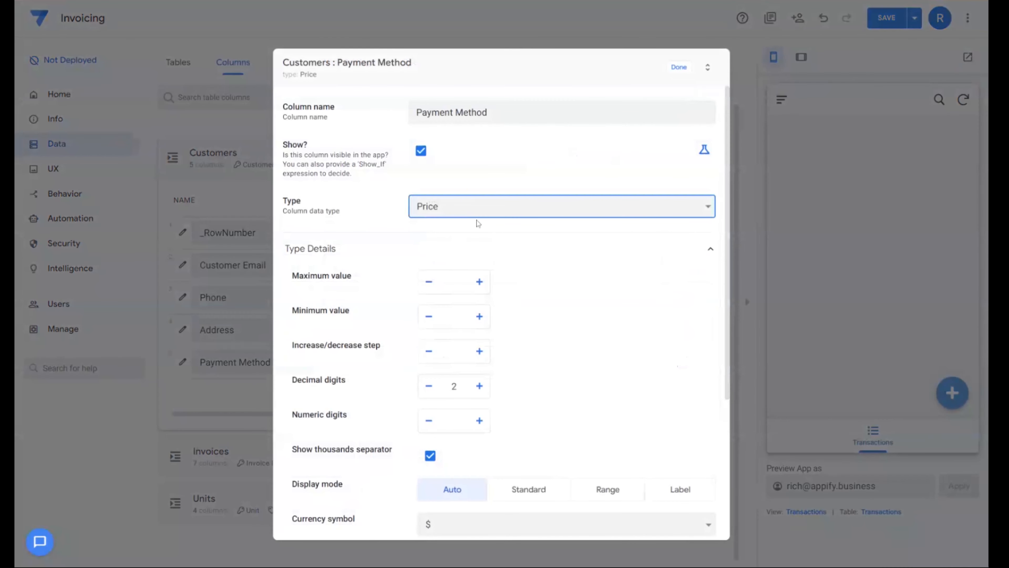
click(459, 343)
click(430, 285)
click(430, 317)
click(458, 288)
text(Credit Card)
key(Tab)
key(Tab)
text(Cash)
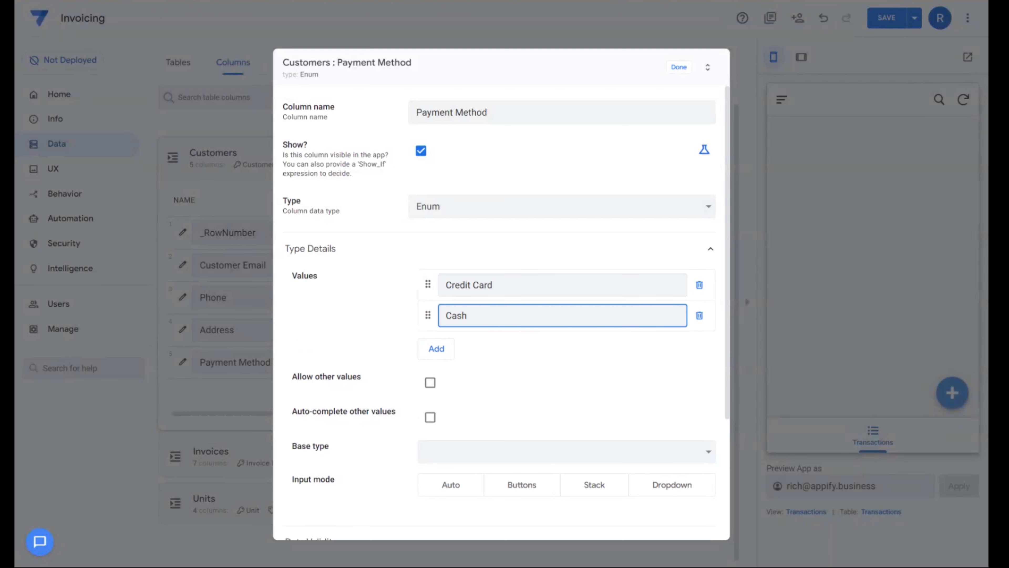
key(Return)
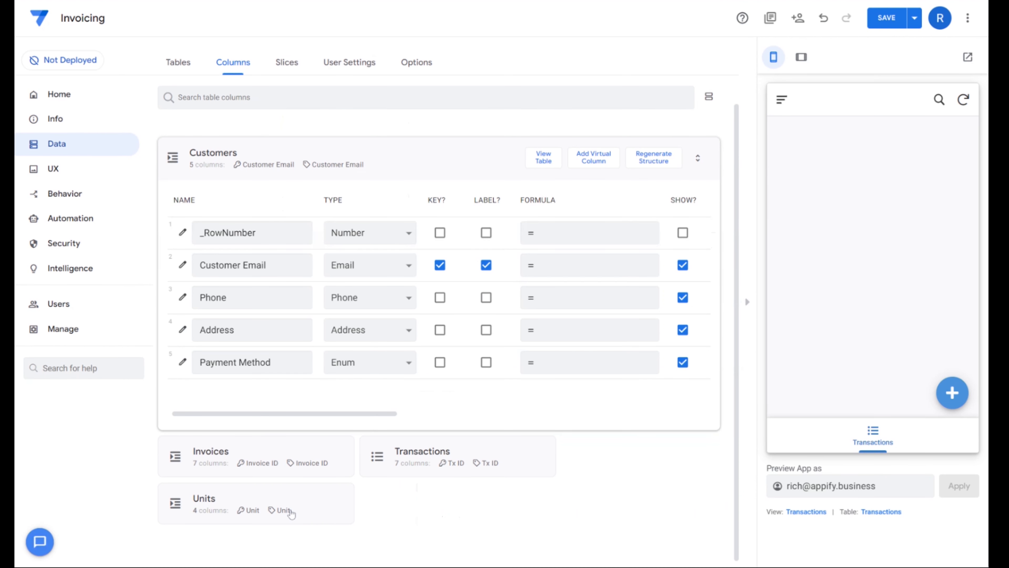
- Change the Units table's Image column to type Image and save the app
click(292, 513)
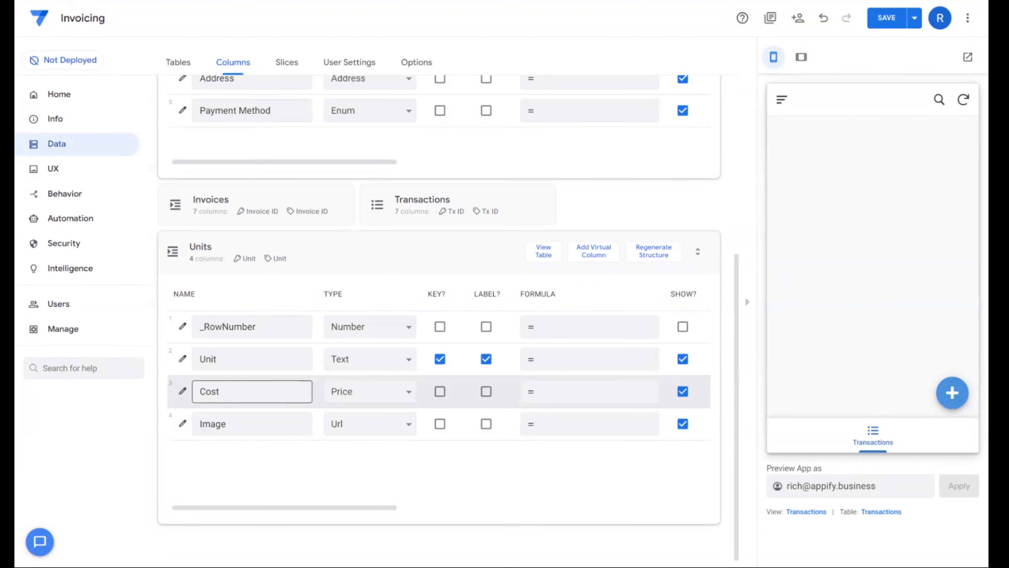
click(372, 422)
click(354, 224)
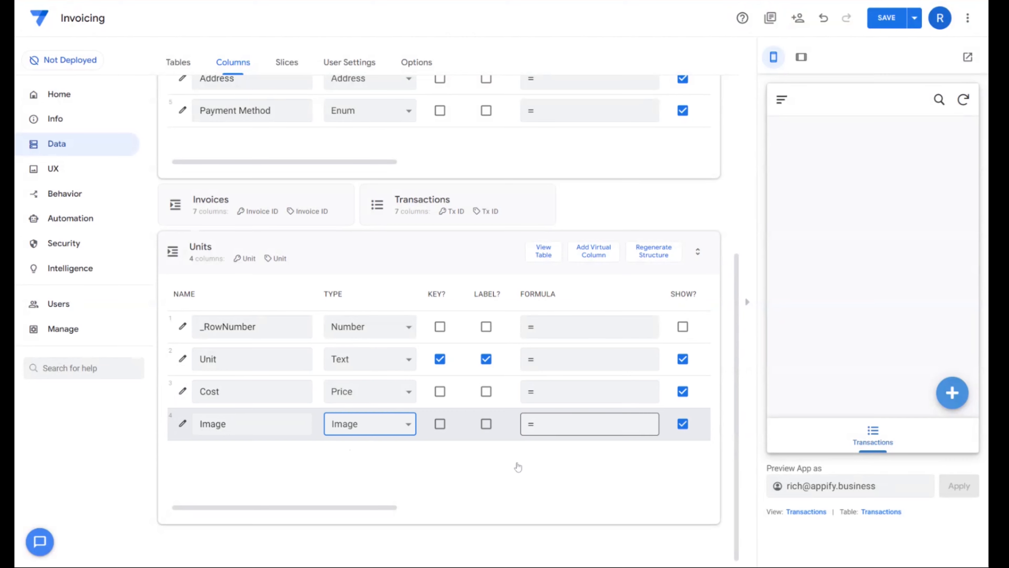
click(894, 24)
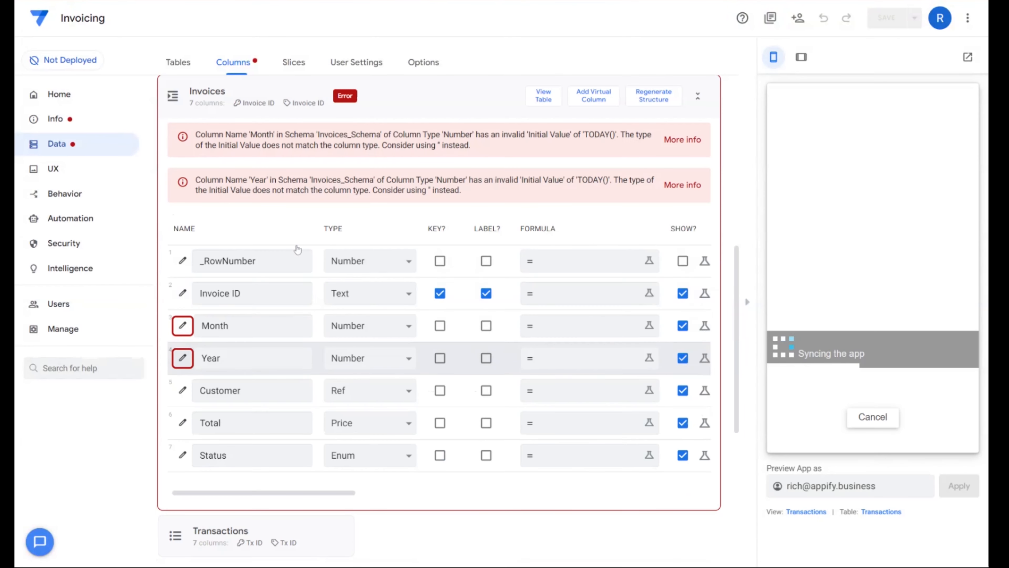
- Replace the initial value formula of the Invoices table's Month column with month(today())
click(183, 326)
scroll(376, 420, down, 10)
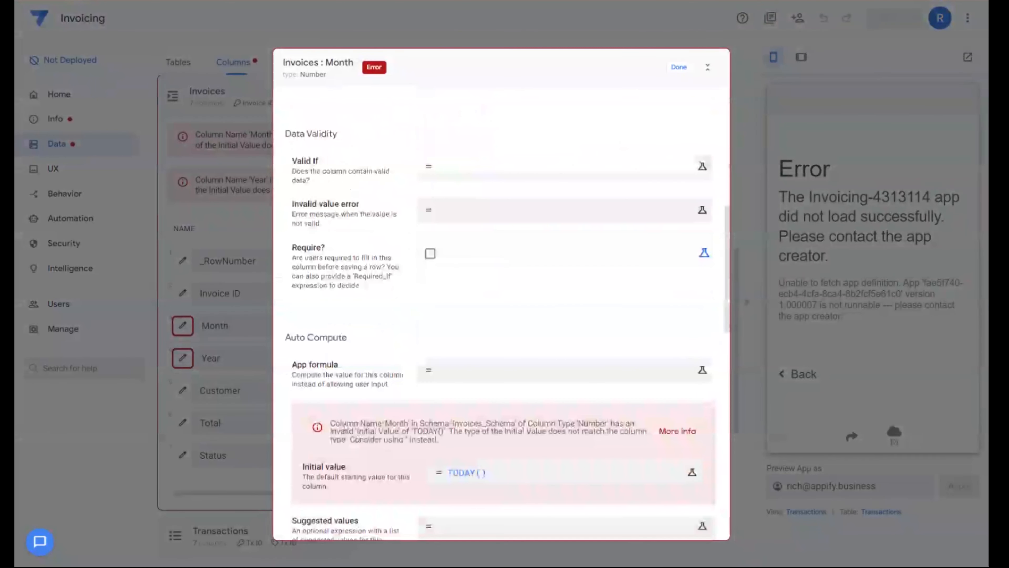
scroll(488, 253, down, 5)
click(493, 249)
key(ctrl+a)
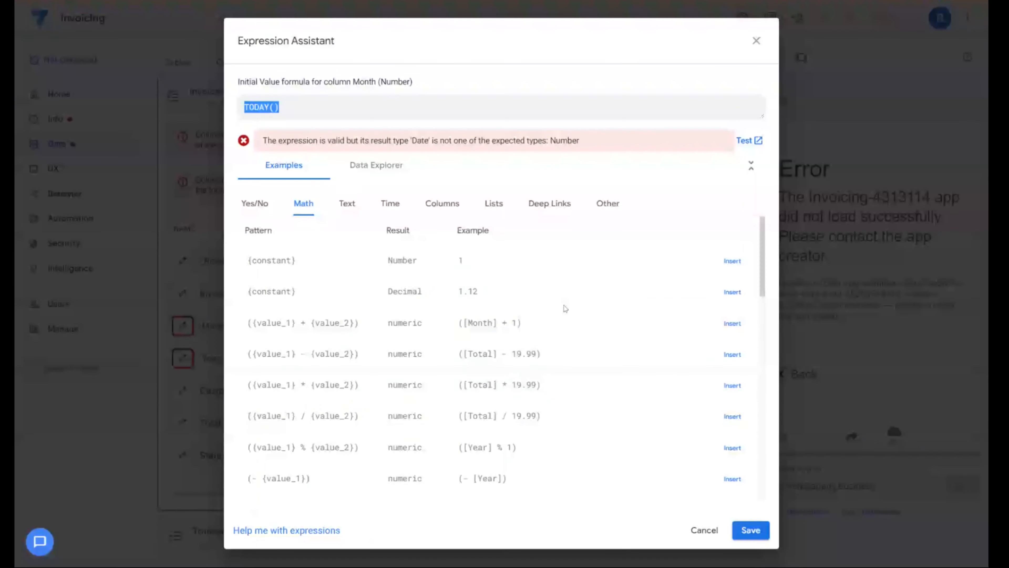
key(Delete)
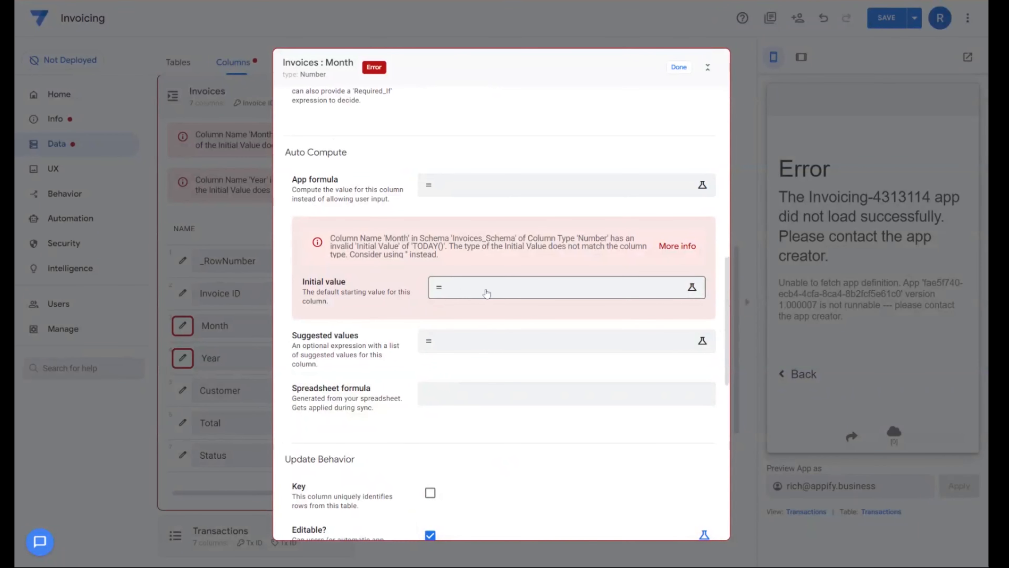
click(487, 293)
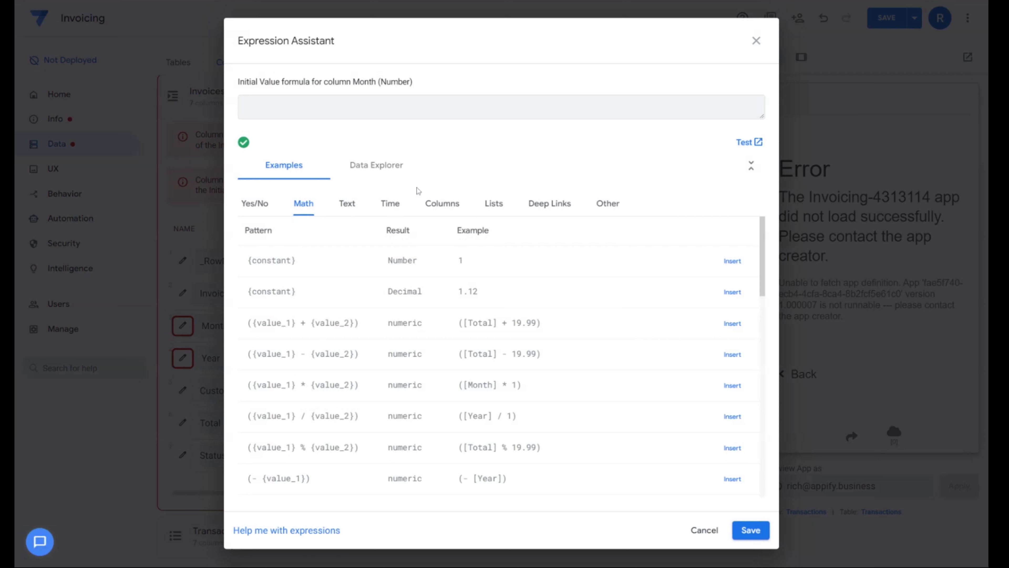
text(month(t)
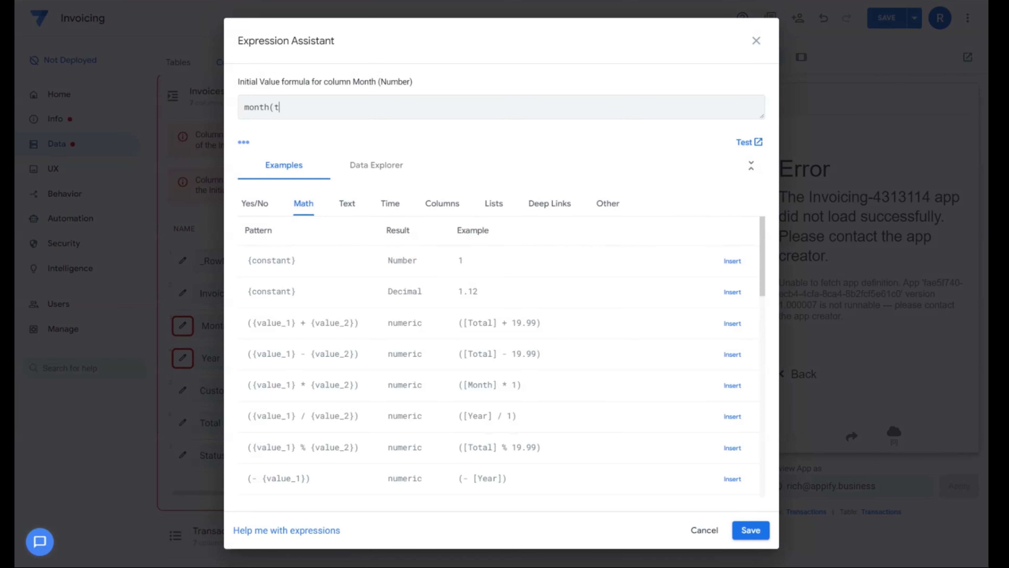
text(oday()
text()))
click(751, 530)
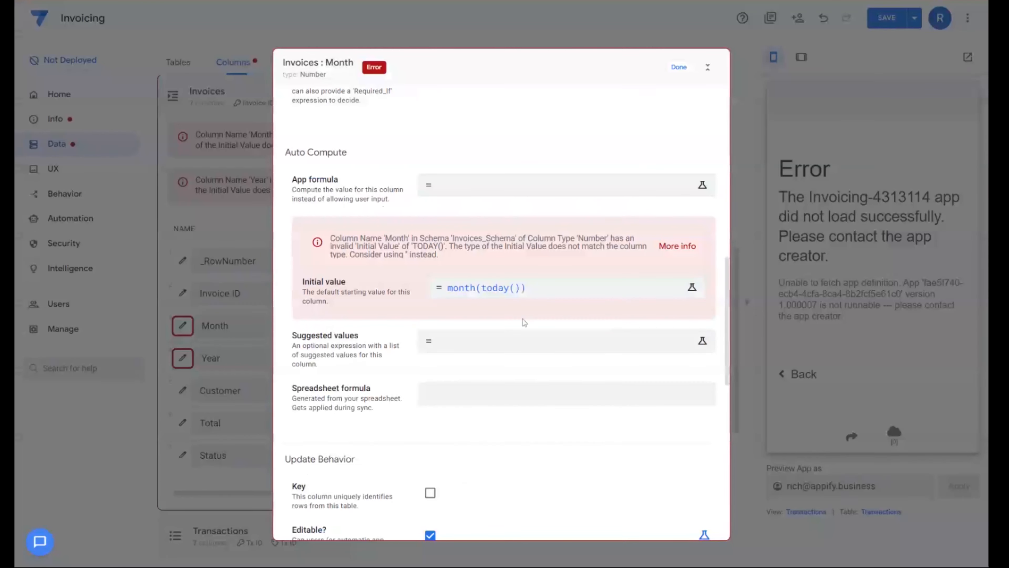
click(679, 68)
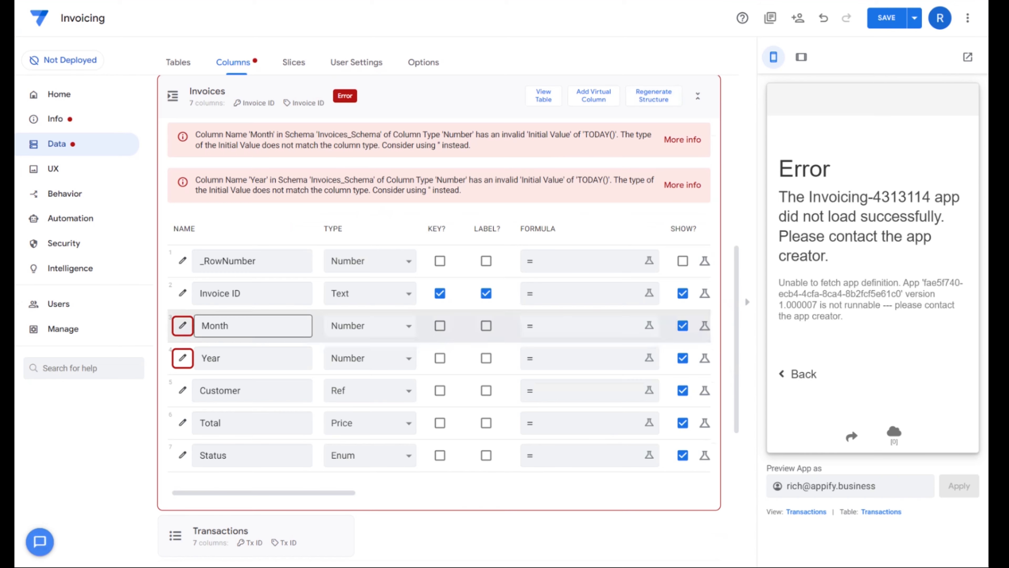
- Set the initial value formula of the Invoices table's Year column to year(TODAY()) and save the app
click(183, 358)
scroll(395, 413, down, 7)
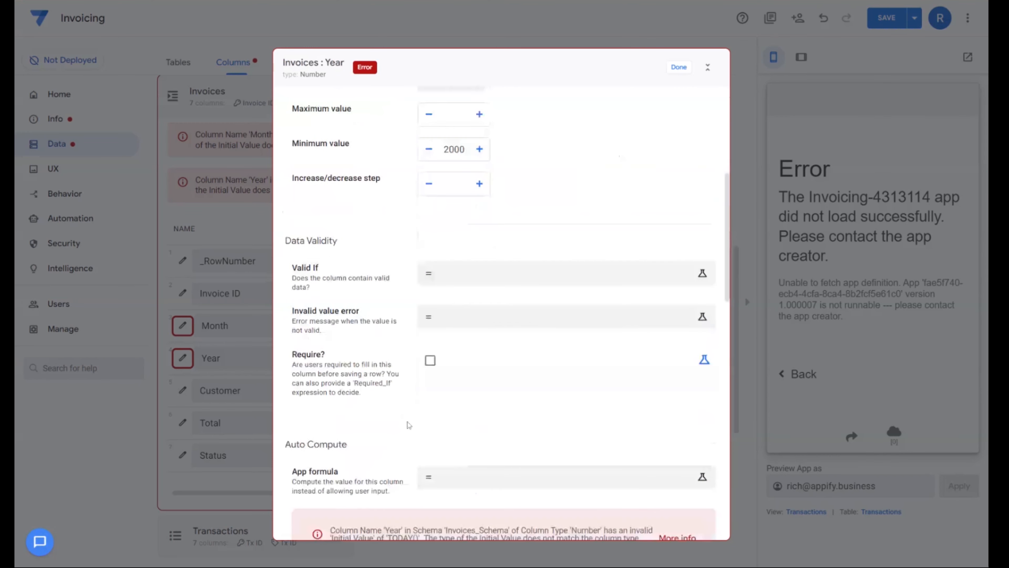
click(457, 378)
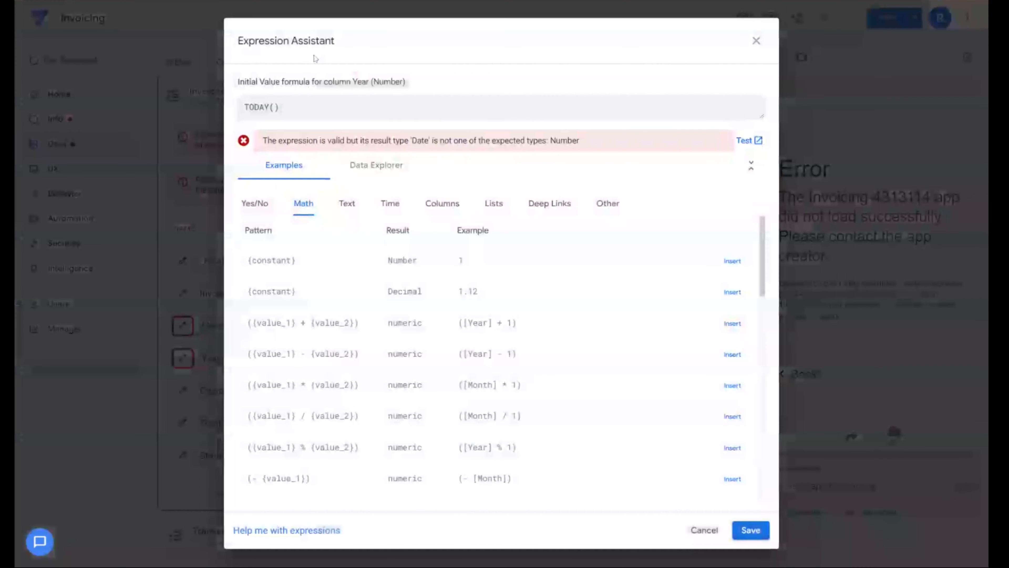
text(year(TODAY()
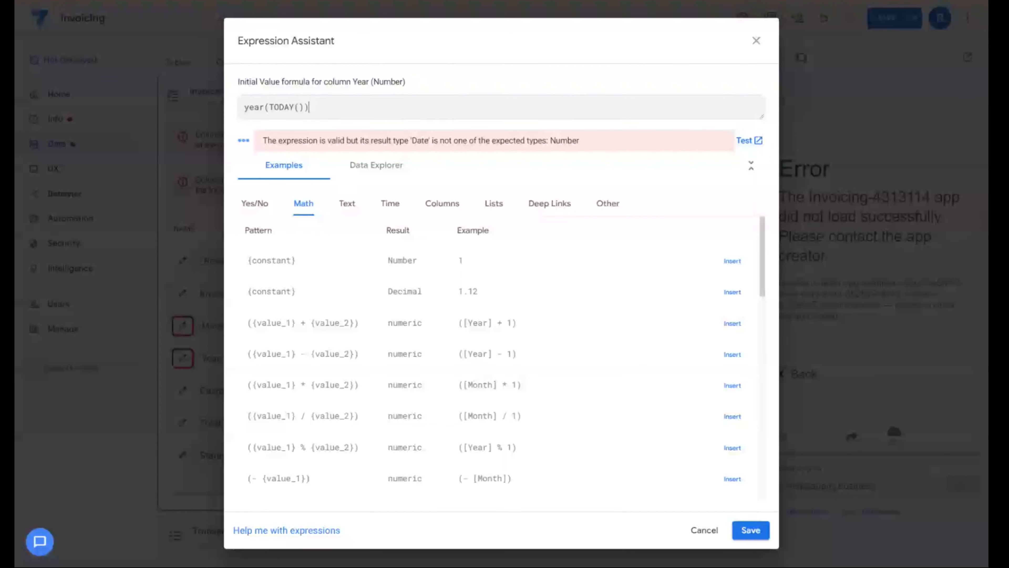
text())
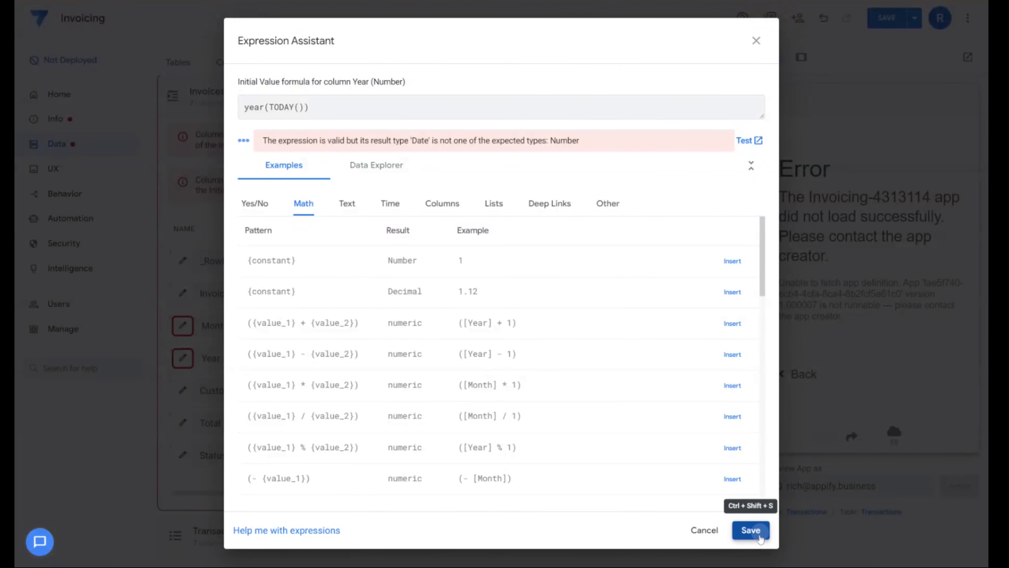
click(751, 530)
click(674, 69)
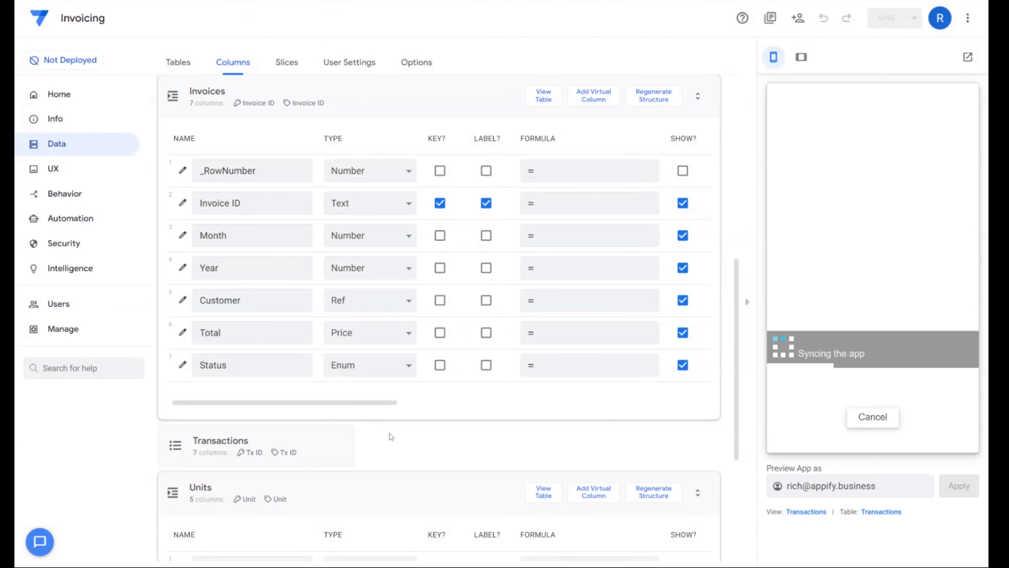
- Examine the Related Transactions and Related Invoices columns in the Customers table
scroll(410, 365, up, 5)
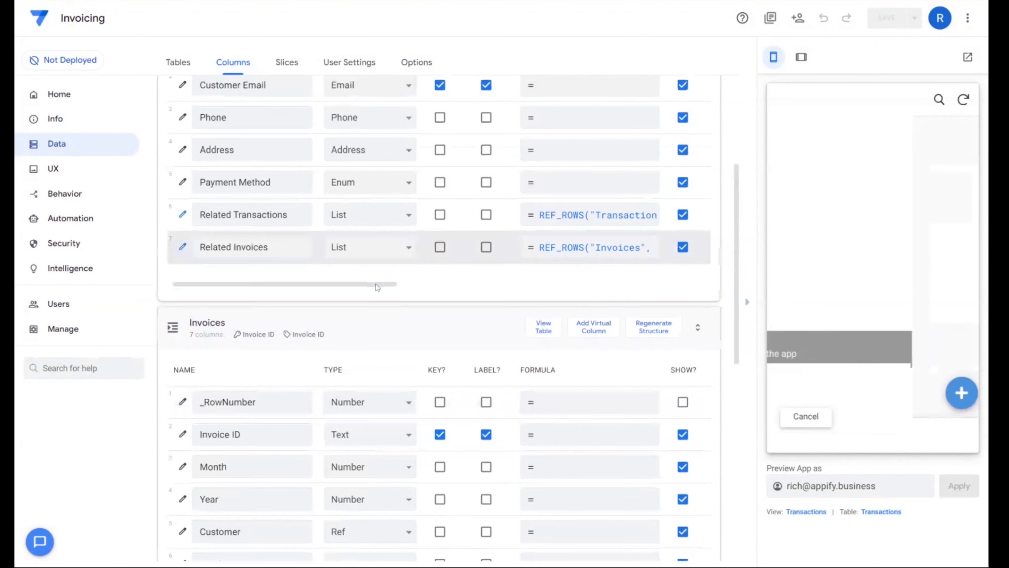
click(389, 323)
click(401, 374)
- Start a new transaction in the app preview and create a new customer for it with the customer's email
click(873, 431)
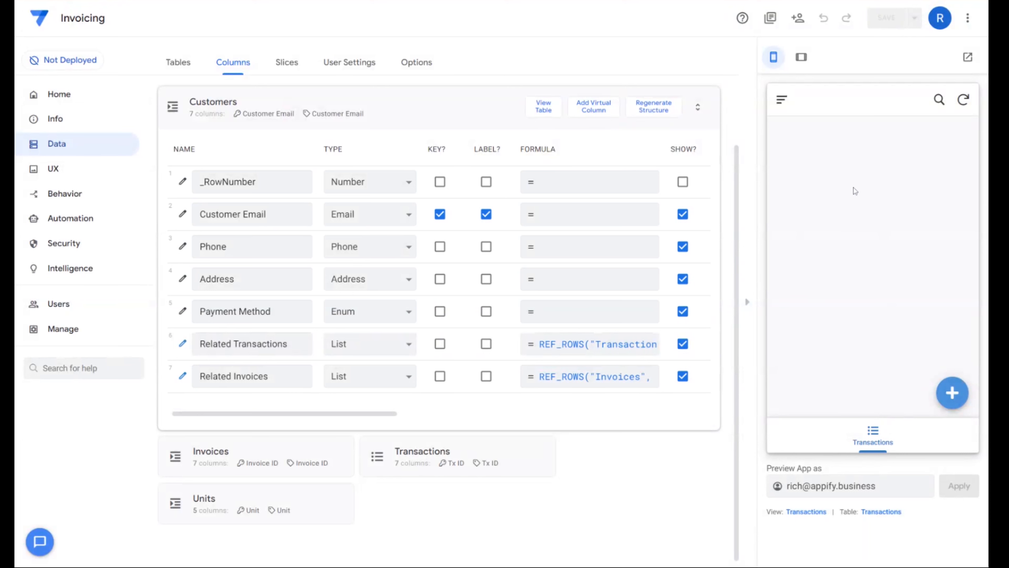
click(953, 393)
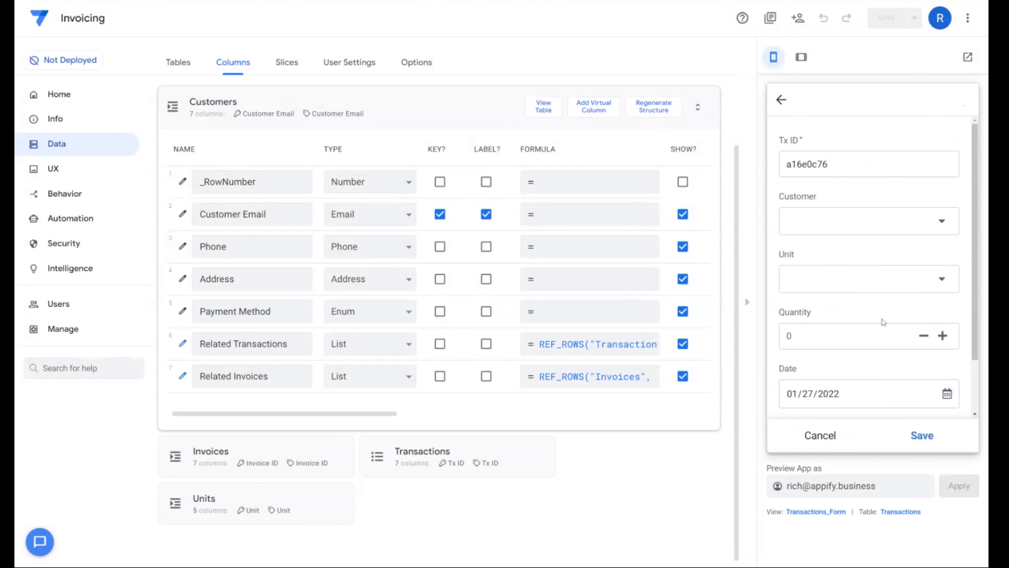
click(851, 226)
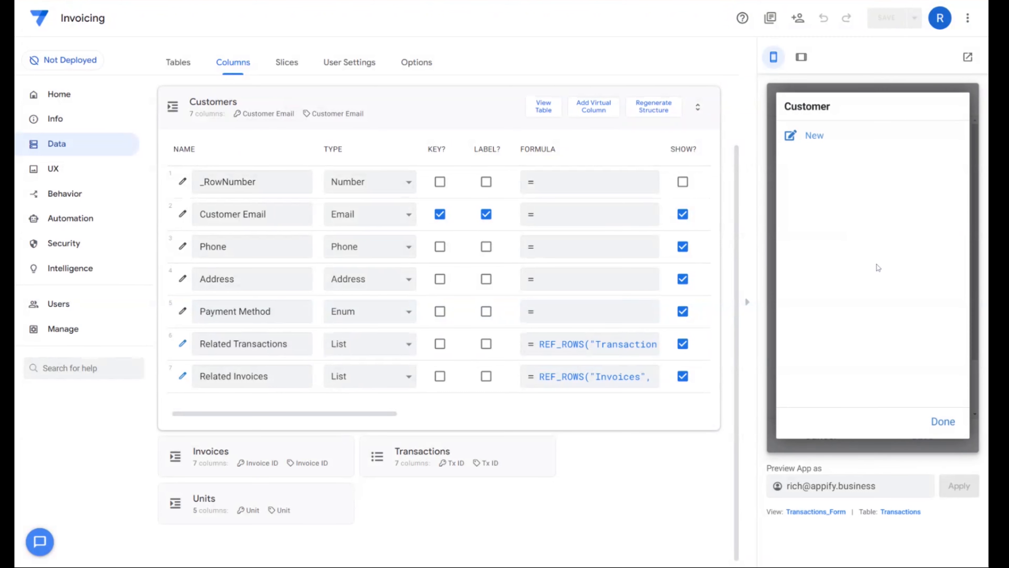
click(826, 140)
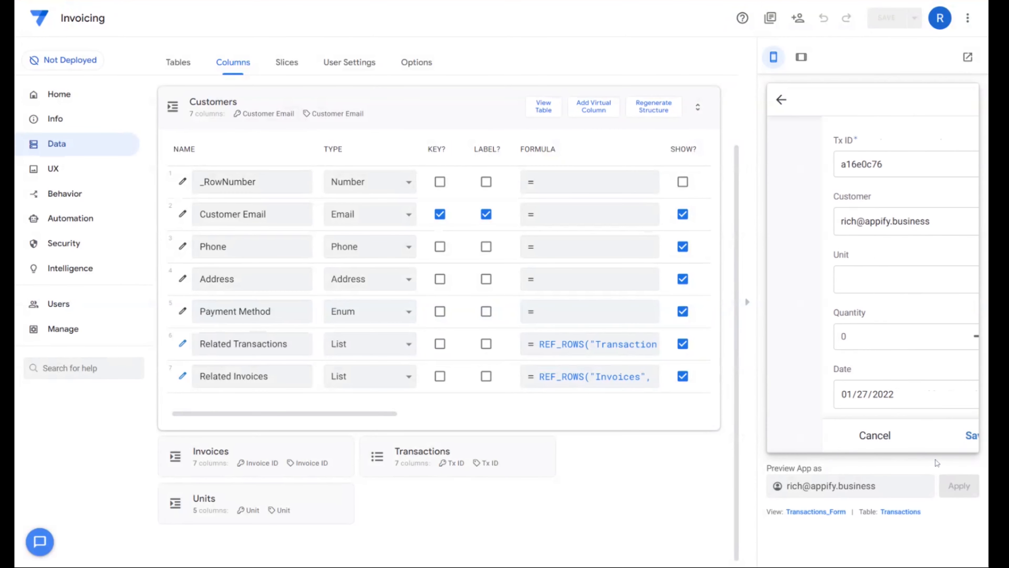
- Set the new transaction's unit to Computer Case and its quantity to 2, and check its Tx ID field
scroll(902, 286, down, 2)
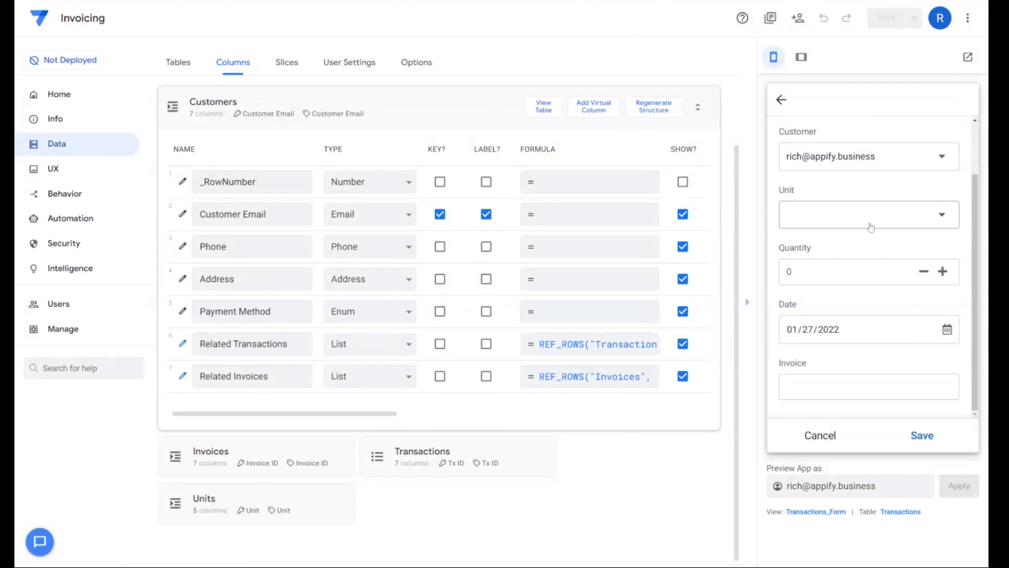
click(870, 226)
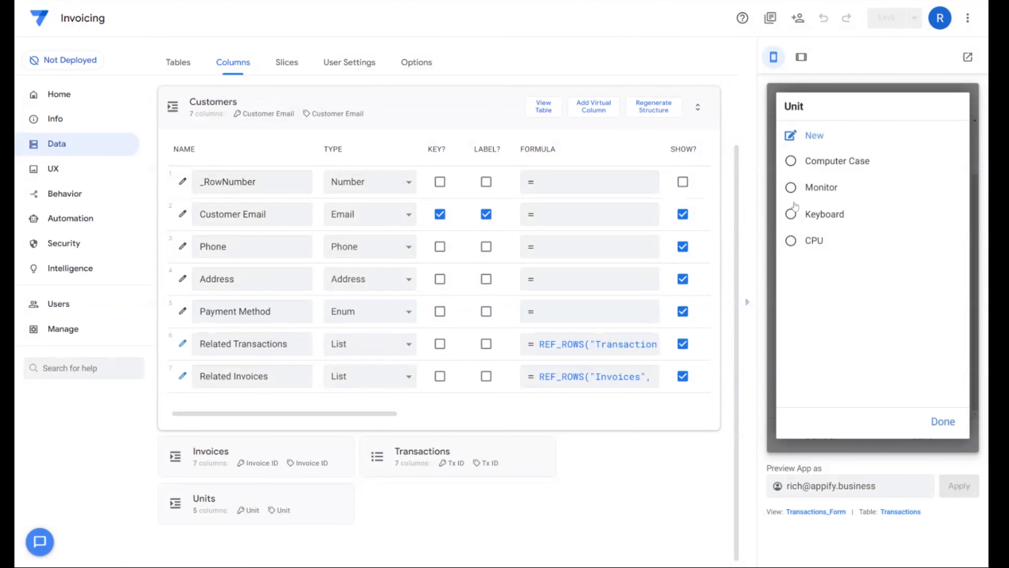
click(826, 165)
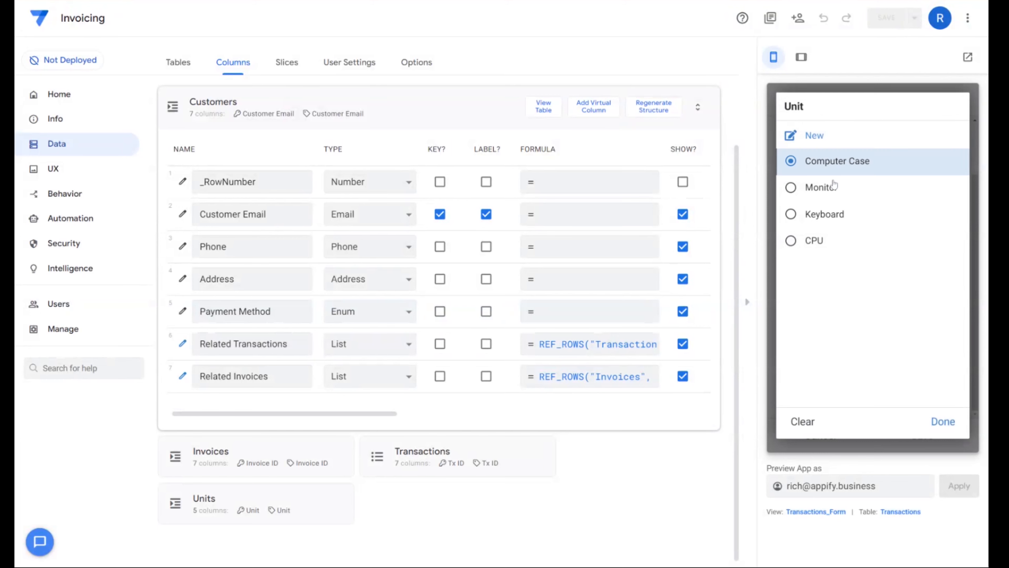
click(801, 278)
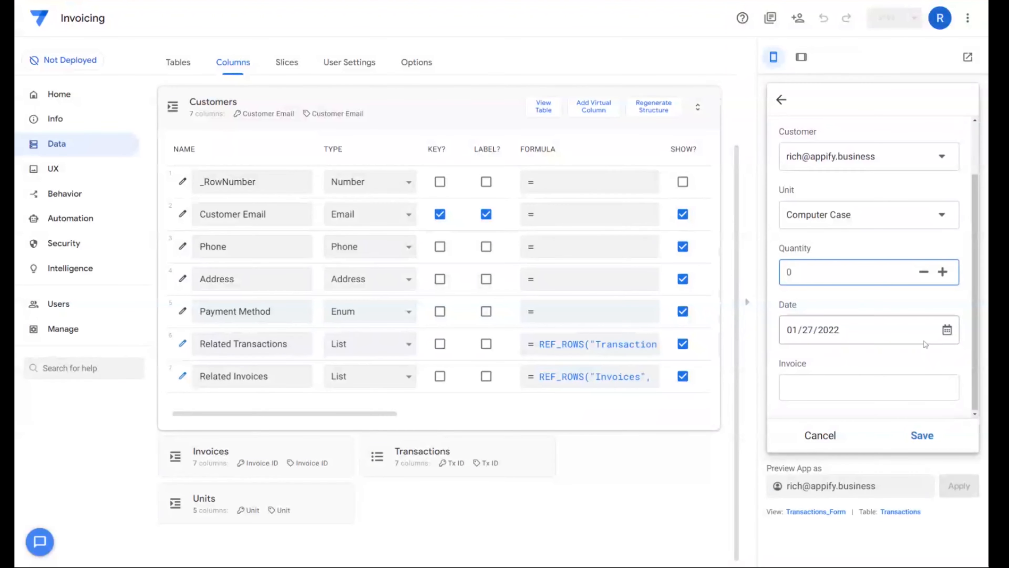
text(2)
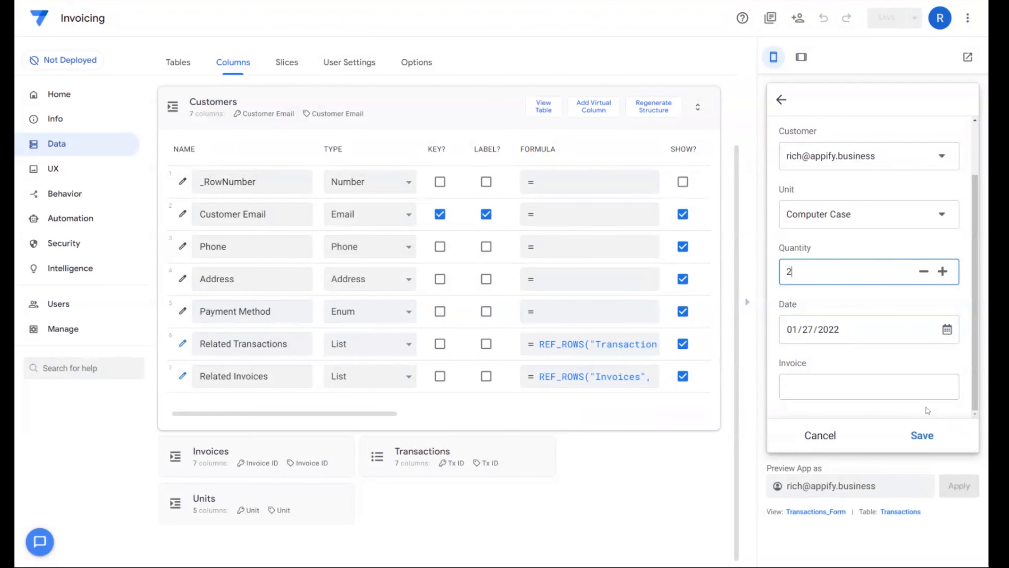
scroll(815, 412, up, 3)
drag(831, 166, 776, 169)
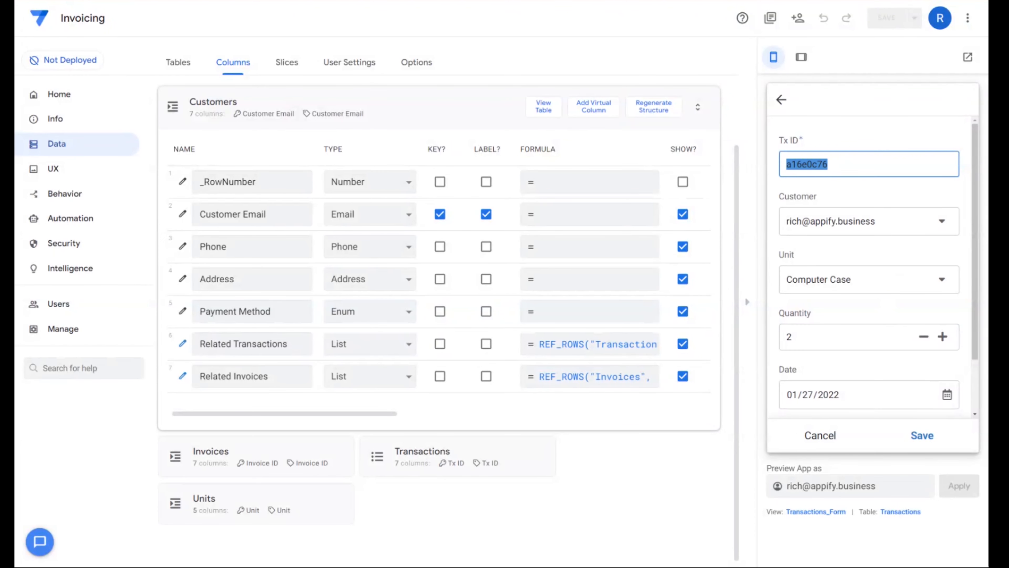
- Review the new transaction form's fields from Tx ID through Invoice in the app preview
scroll(890, 282, down, 2)
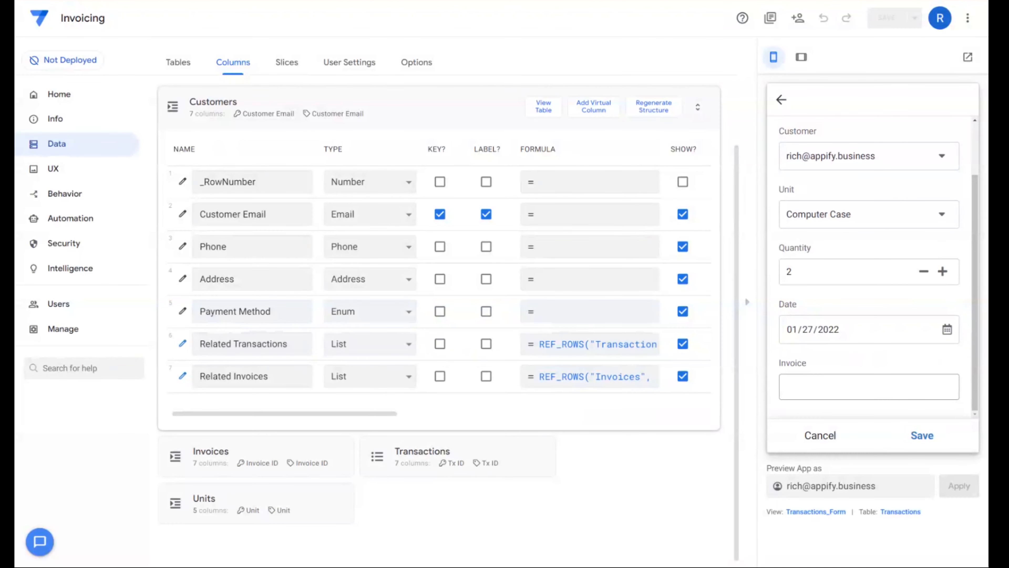
click(868, 386)
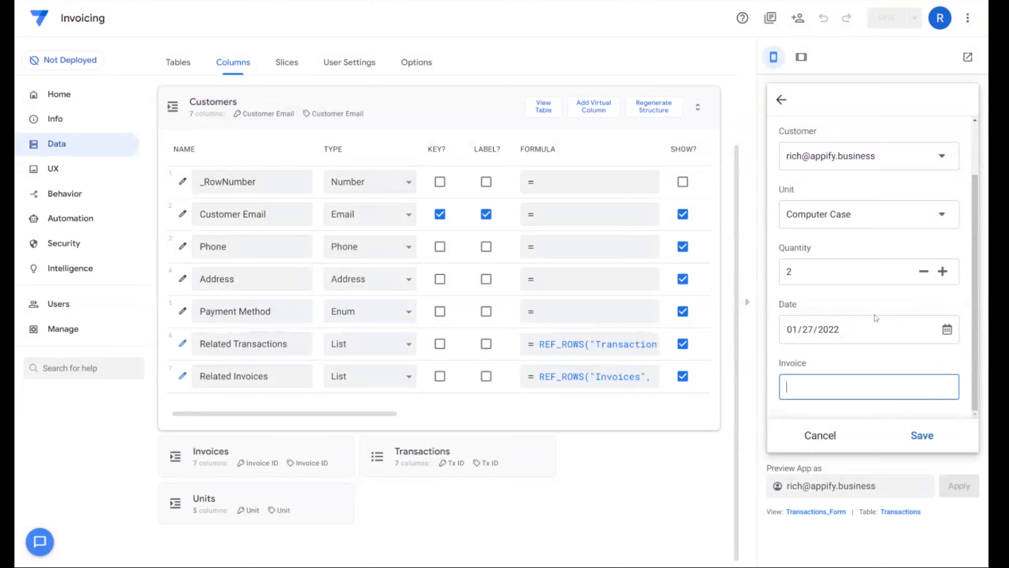
scroll(861, 360, up, 2)
scroll(847, 316, down, 2)
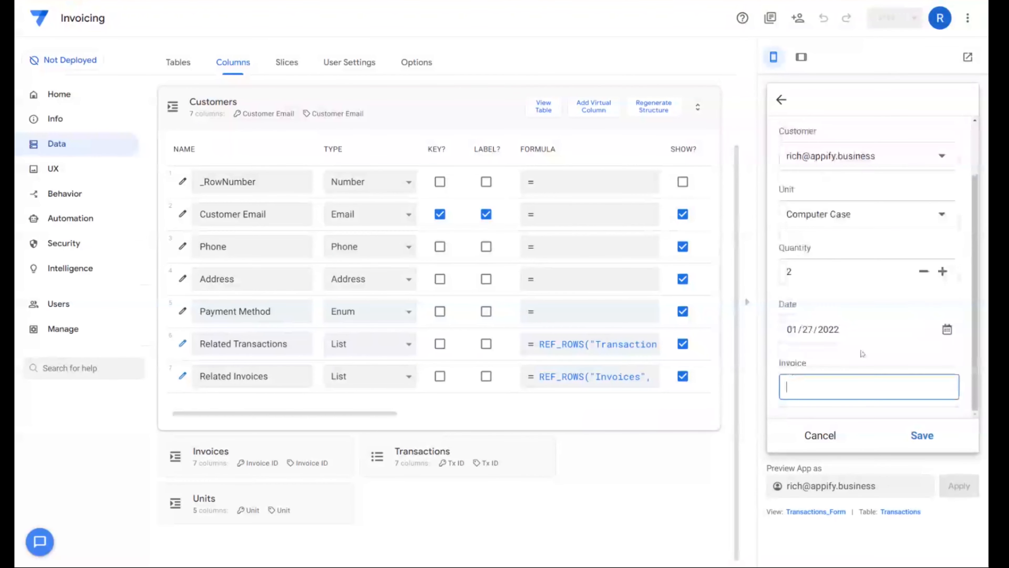
scroll(862, 353, up, 2)
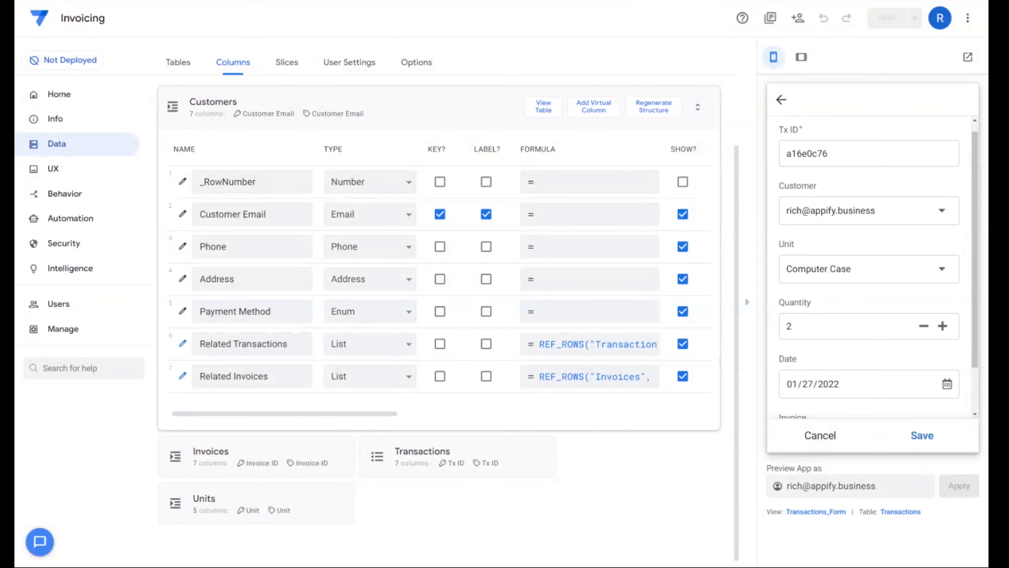
scroll(870, 271, down, 2)
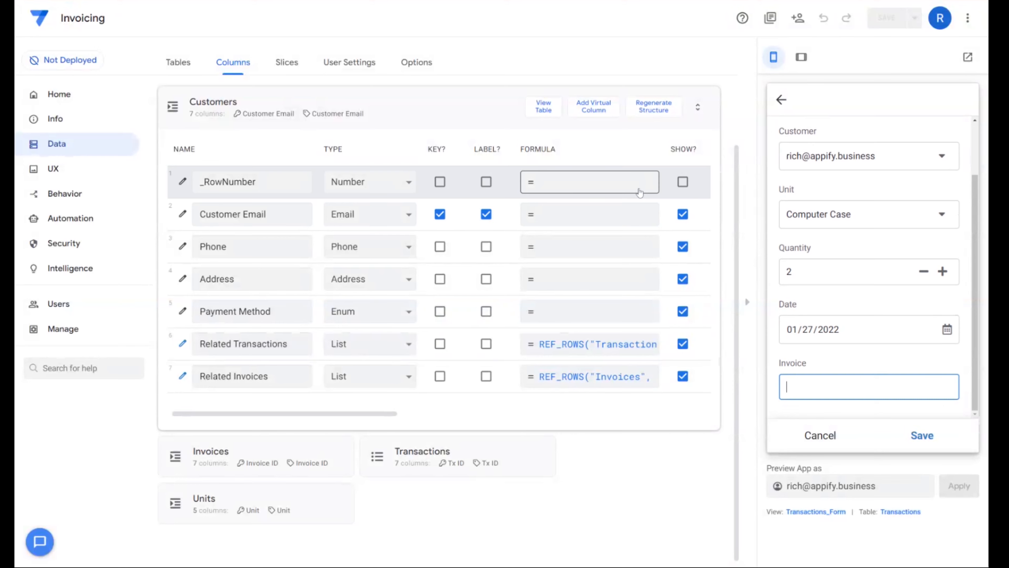
- Set the Show_If expression of the Transactions table's Tx ID column to context(viewtype)<>form
click(432, 456)
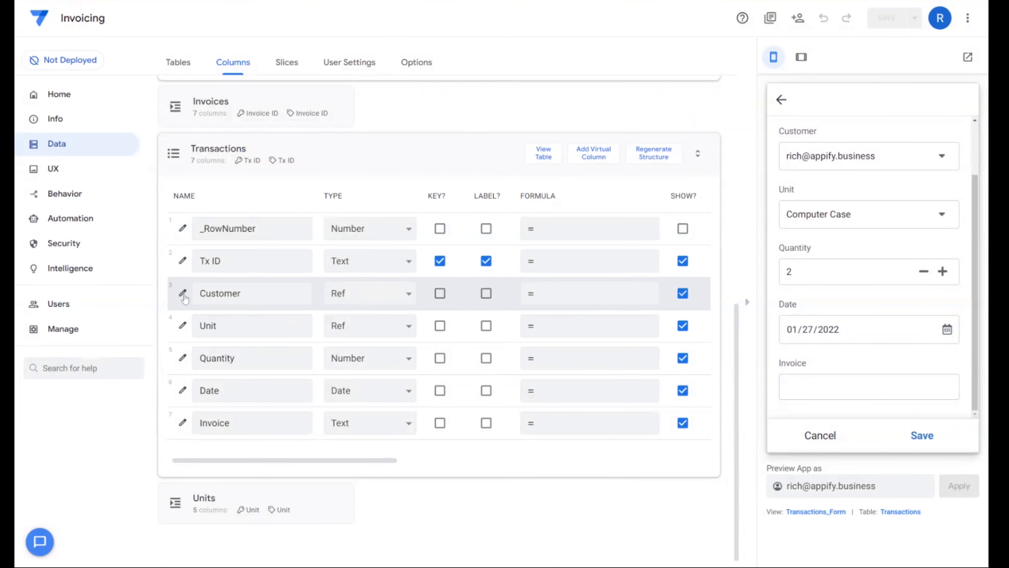
click(184, 262)
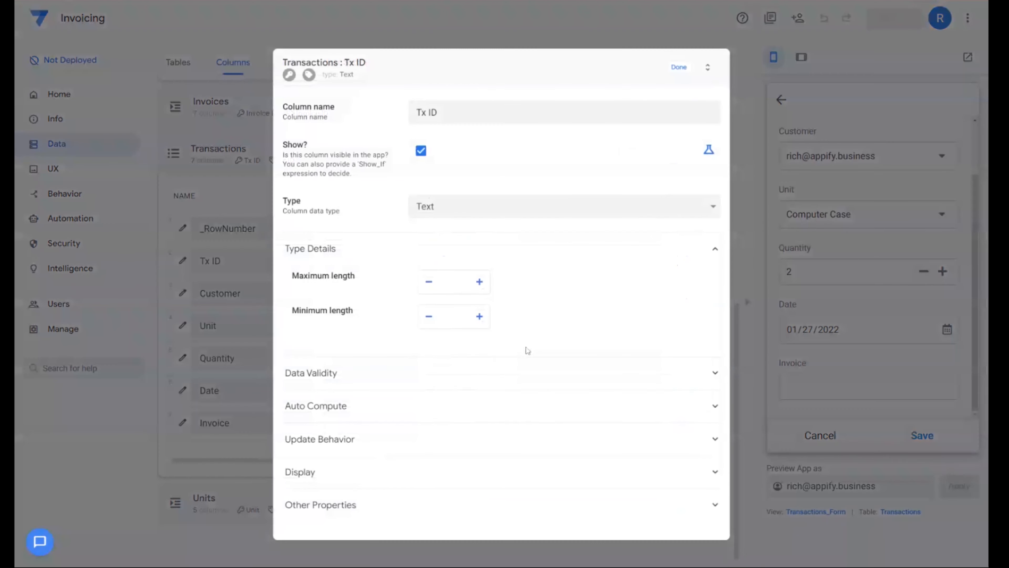
click(708, 150)
click(530, 154)
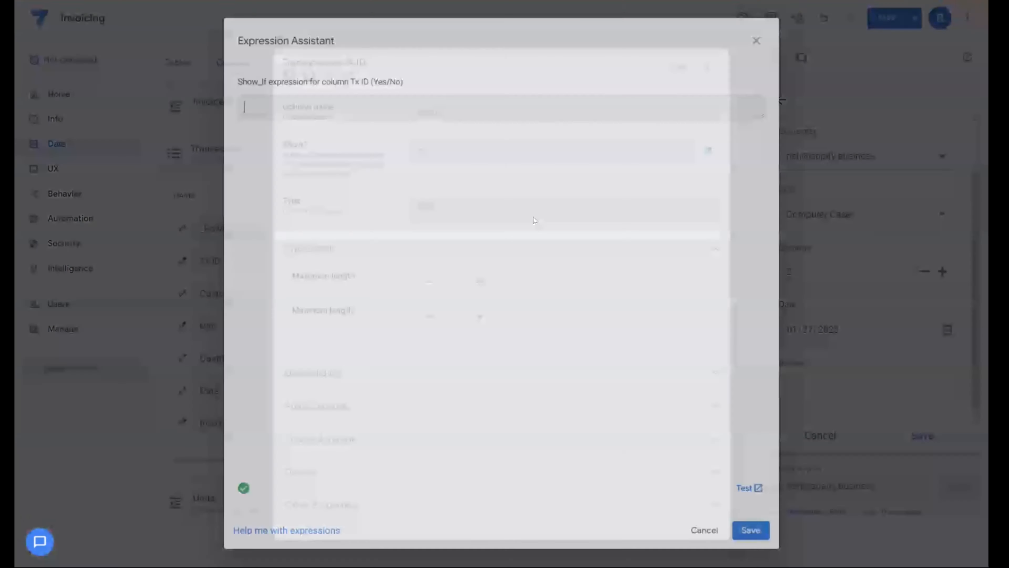
text(context(viewtype)<>form)
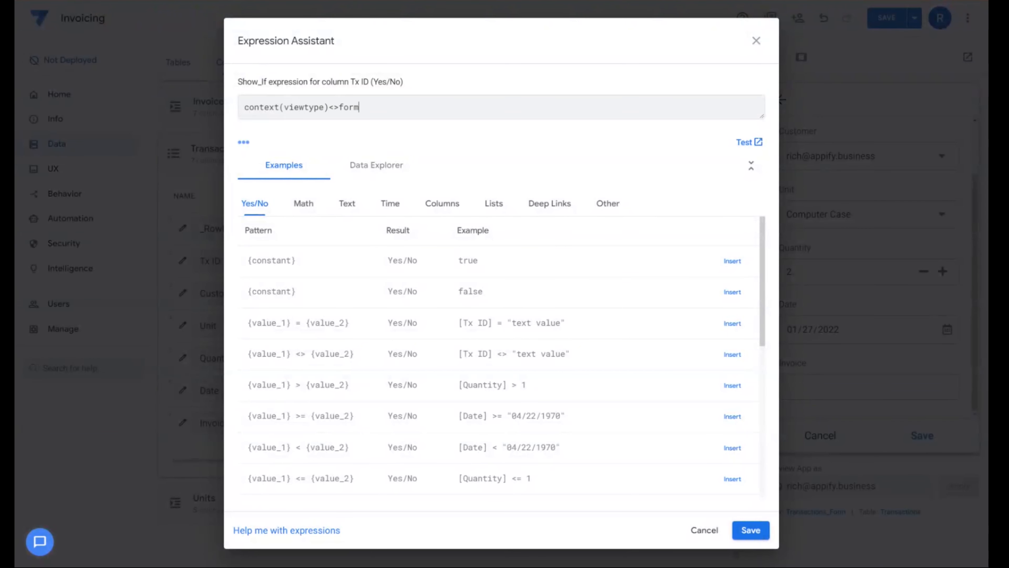
key(ctrl+a)
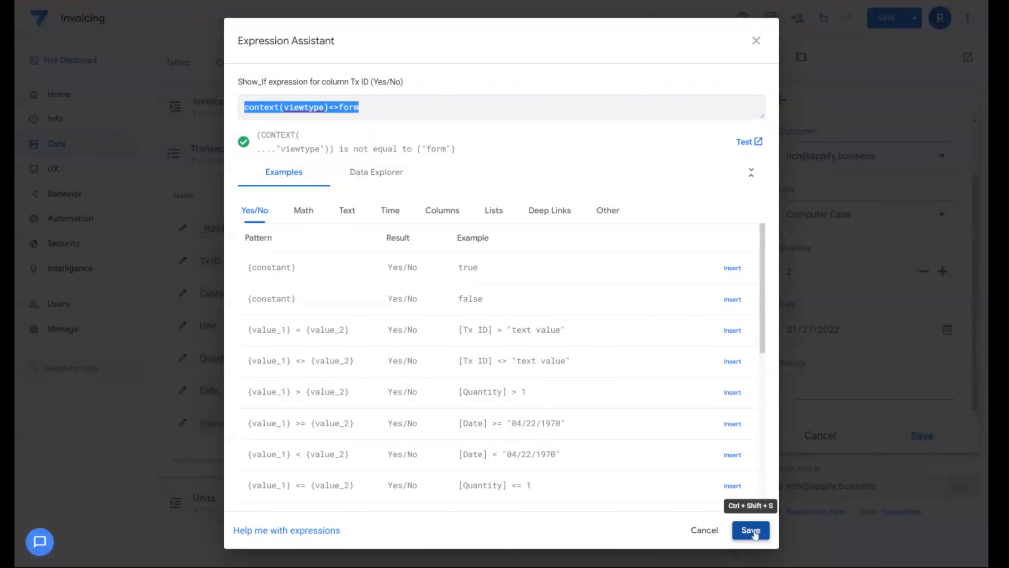
click(751, 530)
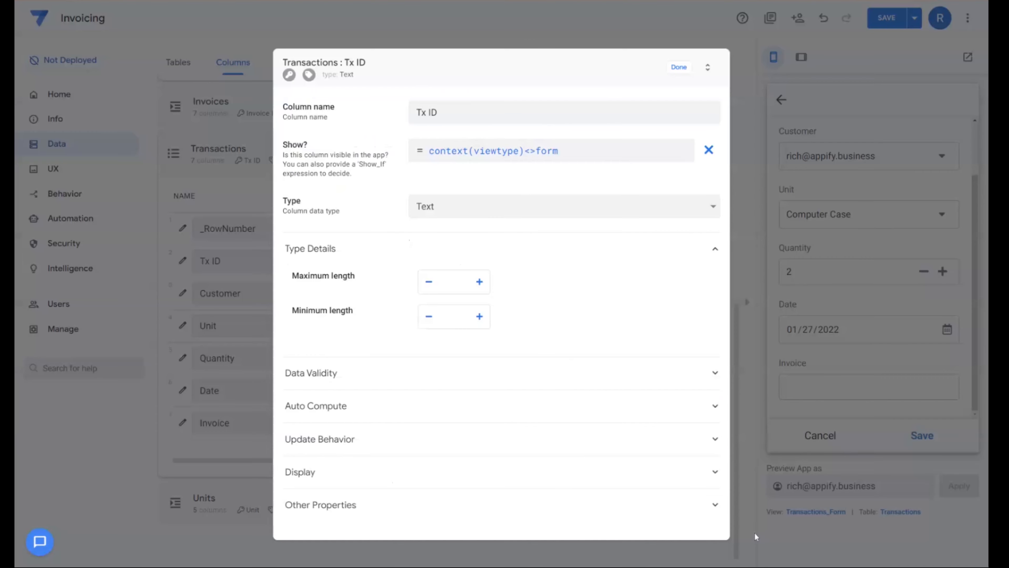
click(263, 470)
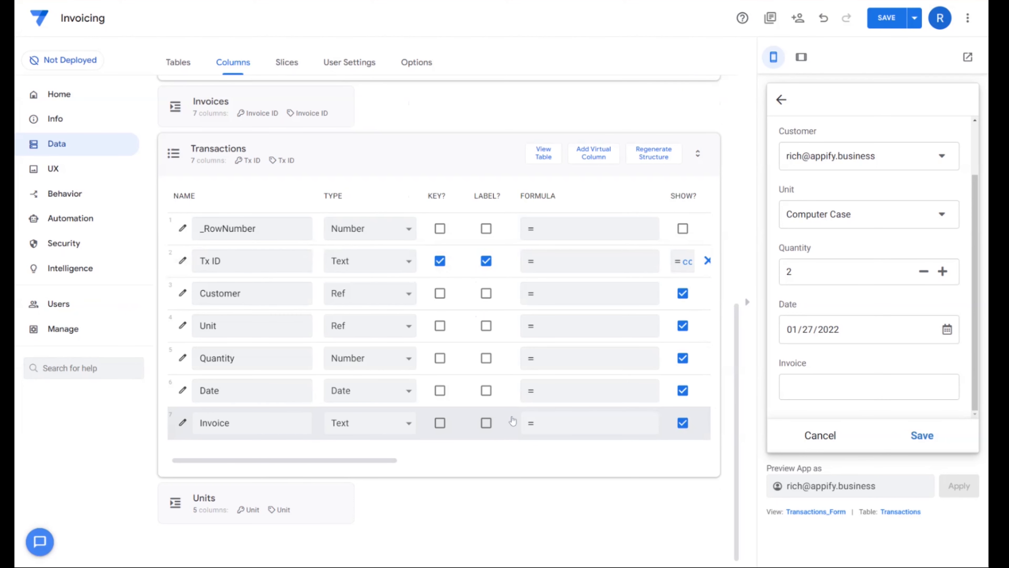
- Give the Transactions table's Invoice column the Show_If expression context(viewtype)<>form
click(183, 422)
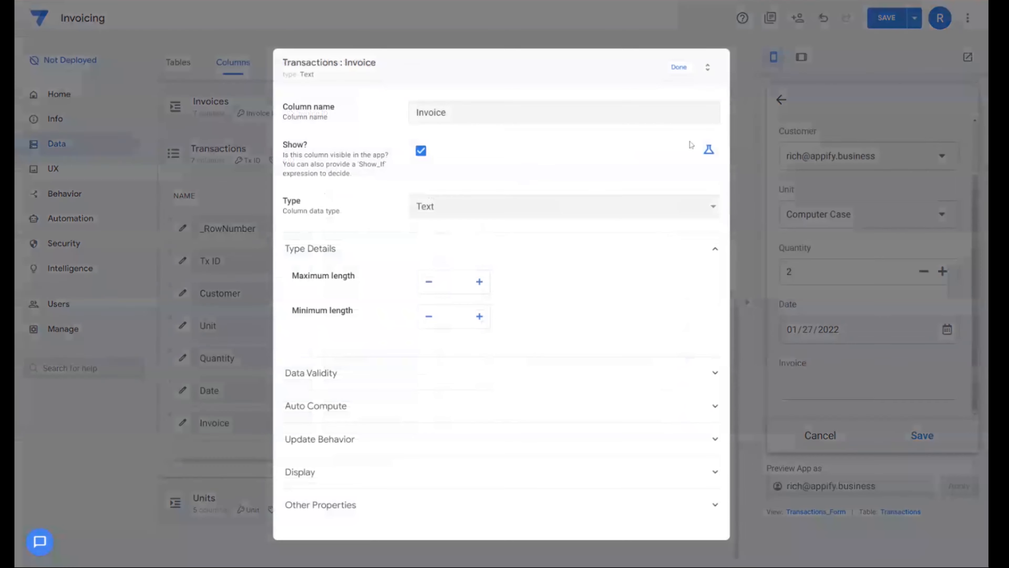
click(709, 153)
click(610, 154)
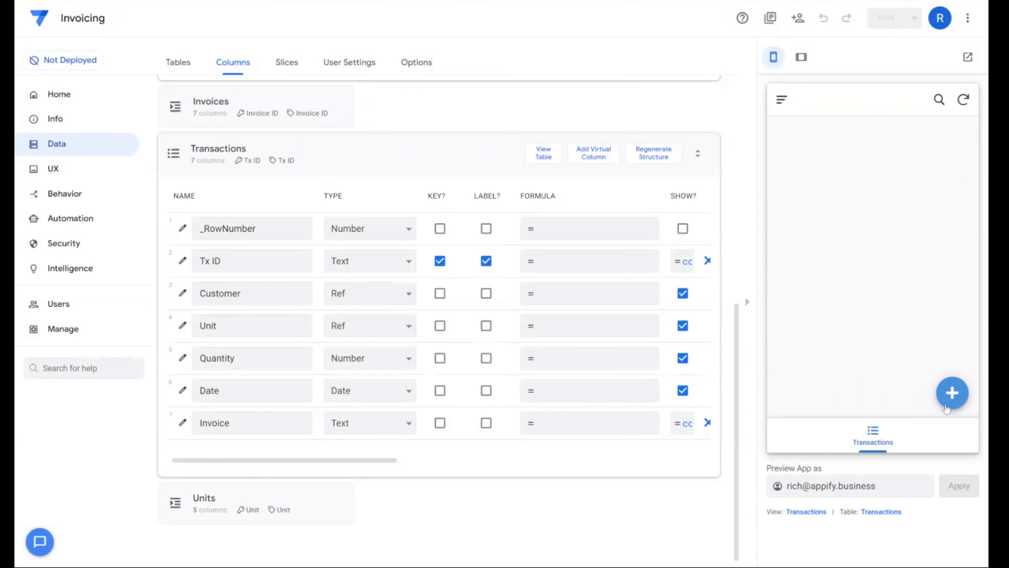
- Add and save a transaction in the app preview with the customer's email, unit Computer Case and quantity 5
click(951, 393)
click(866, 175)
click(883, 171)
click(854, 223)
click(833, 165)
drag(797, 283, 750, 284)
text(5)
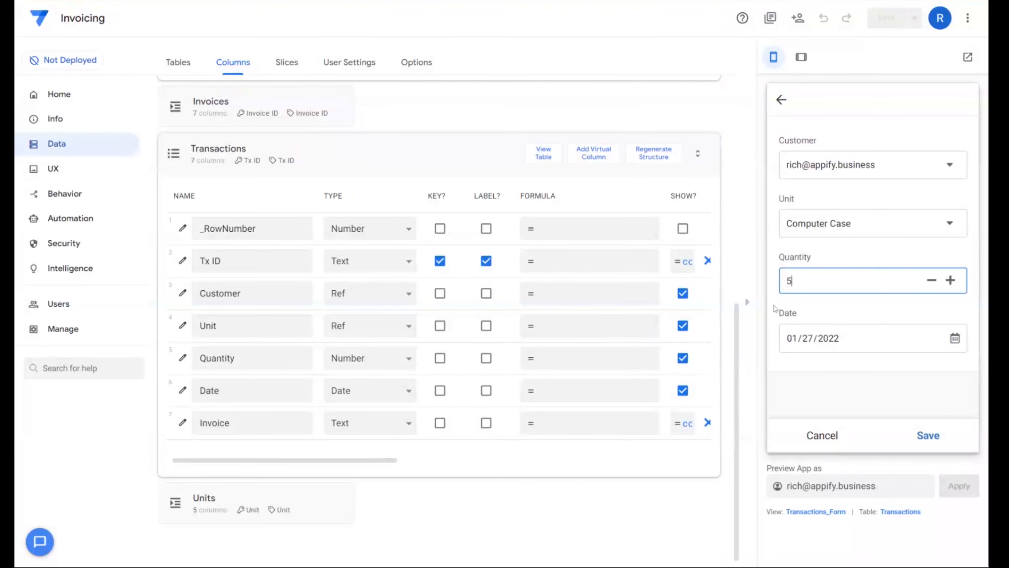
click(928, 435)
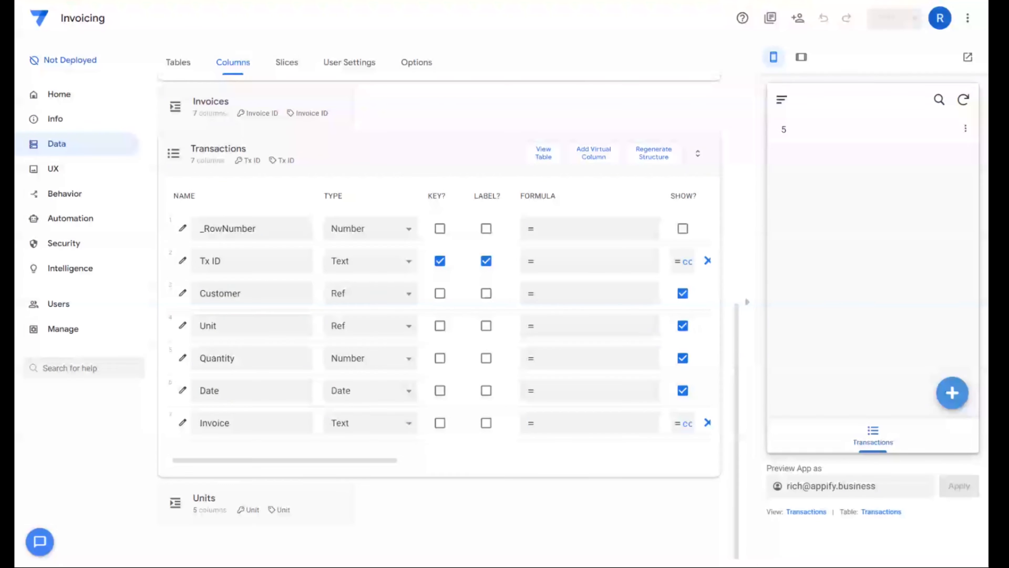
- Change the Transactions view to the deck type, with Unit as its primary header and Quantity as its secondary header
click(807, 512)
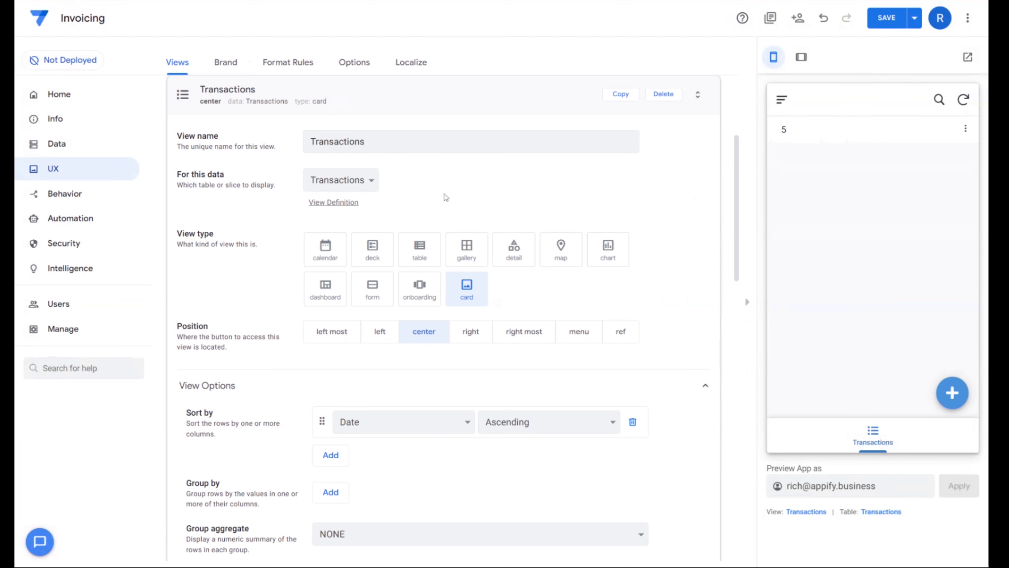
scroll(430, 211, down, 1)
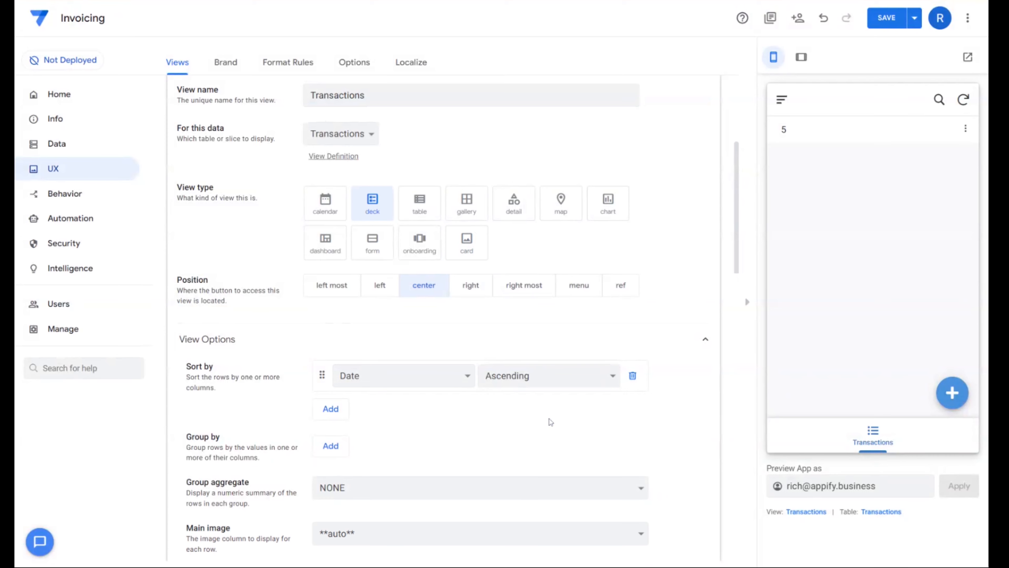
scroll(560, 381, down, 5)
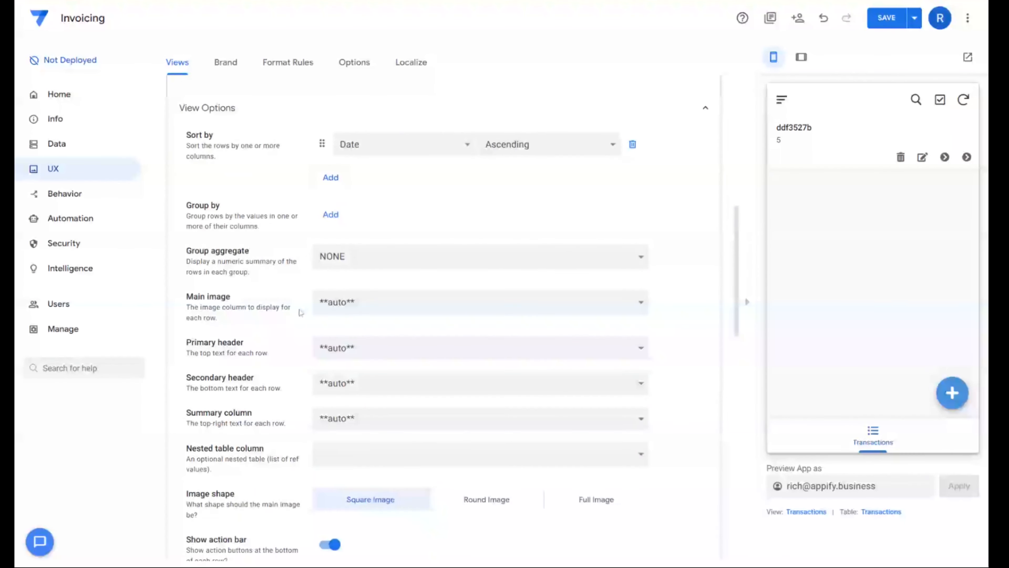
scroll(349, 287, down, 2)
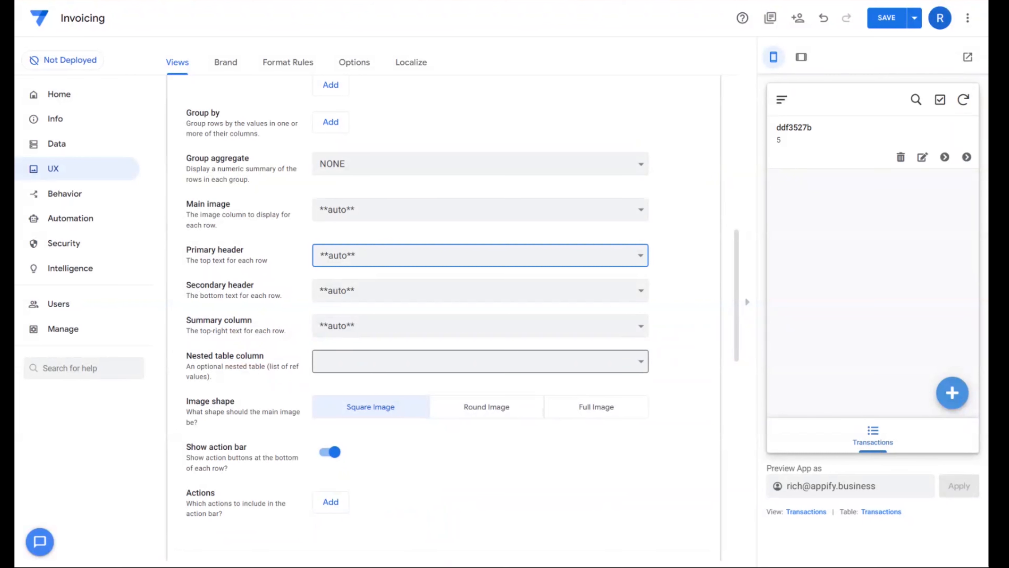
click(354, 279)
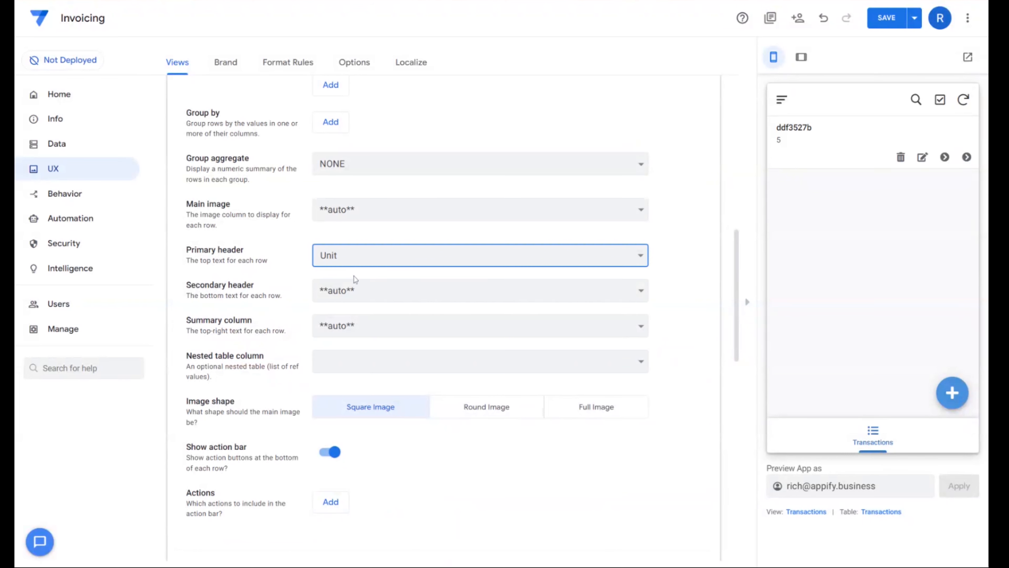
click(341, 293)
click(347, 305)
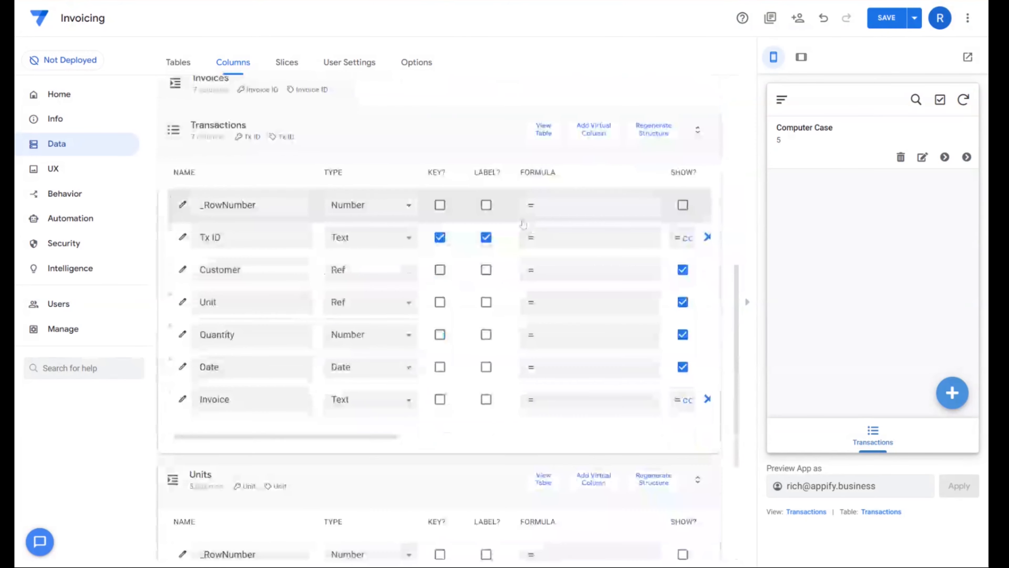
- Add a virtual column named Item Image to the Transactions table
scroll(523, 224, up, 3)
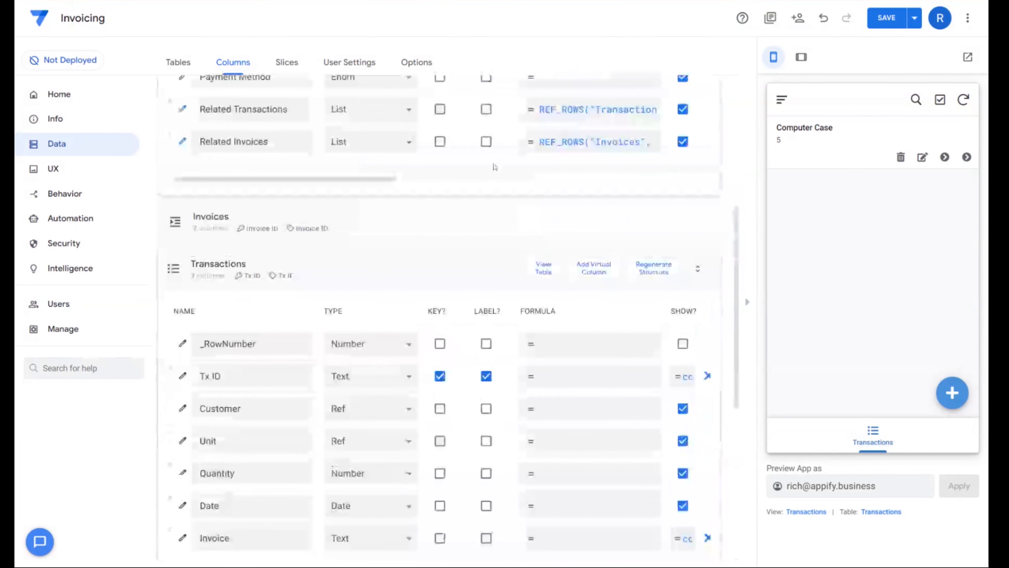
scroll(401, 224, down, 2)
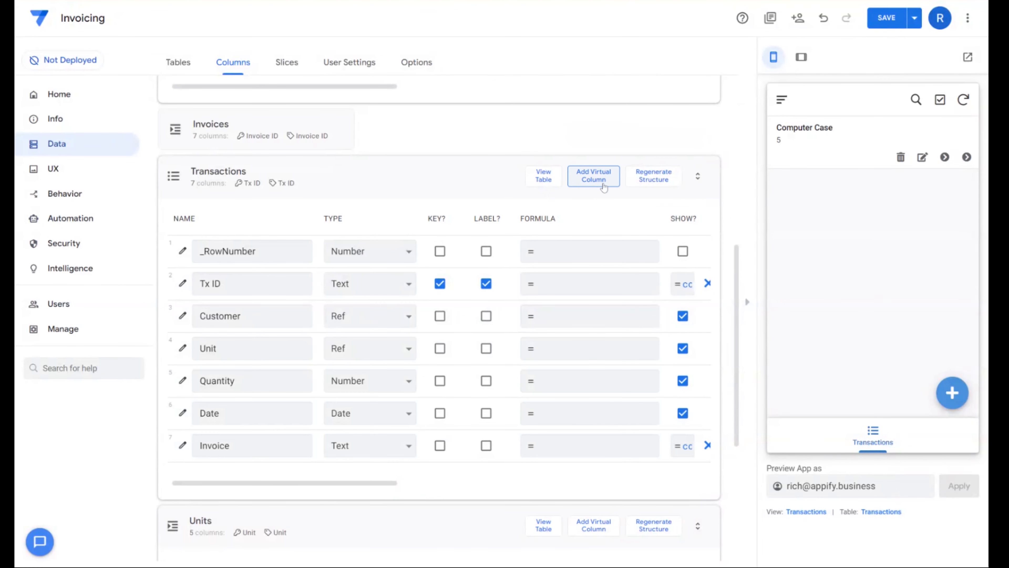
click(594, 182)
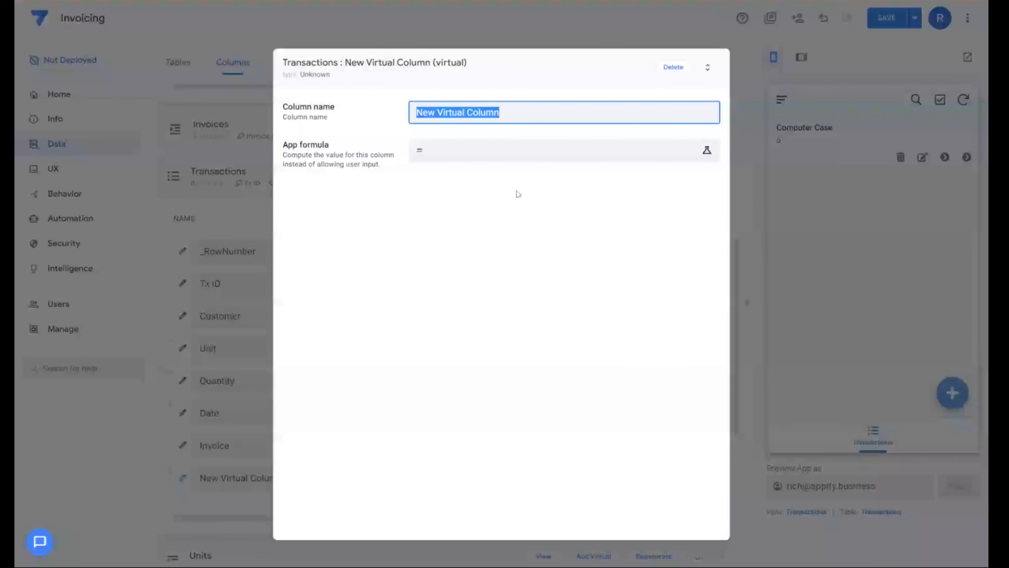
key(BackSpace)
text(Image)
drag(457, 114, 355, 116)
text(IUtem)
key(BackSpace)
key(BackSpace)
key(BackSpace)
key(BackSpace)
key(BackSpace)
key(BackSpace)
text(Item Imag)
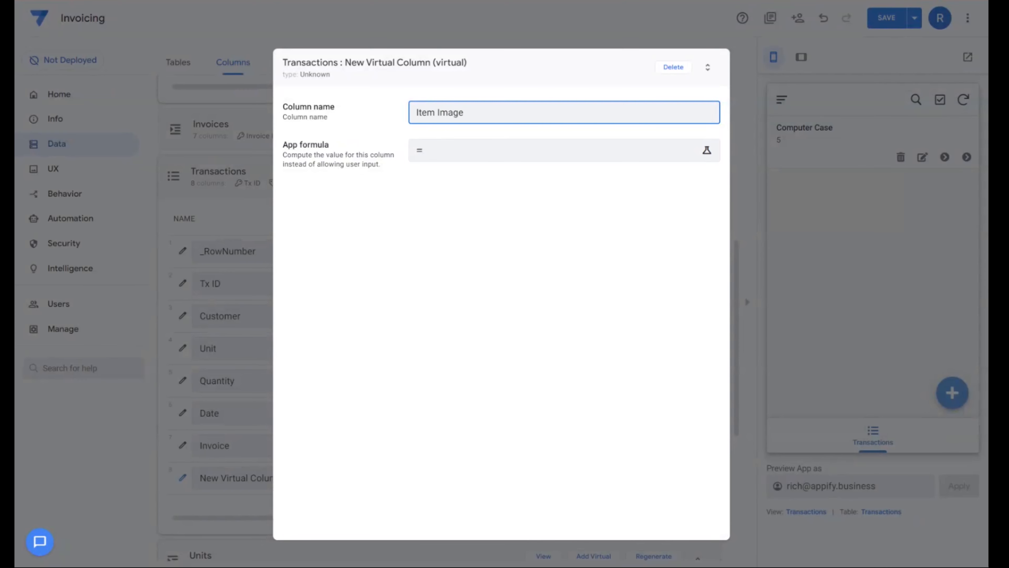
- Set the Item Image column's app formula to [Unit].[Image] and finish its definition
click(473, 156)
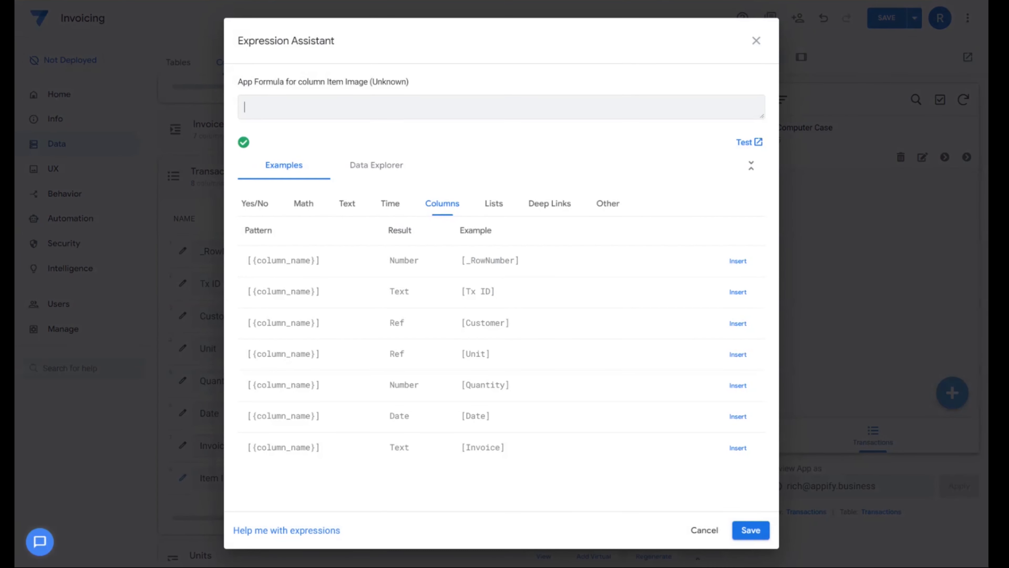
click(717, 356)
text(.[Image])
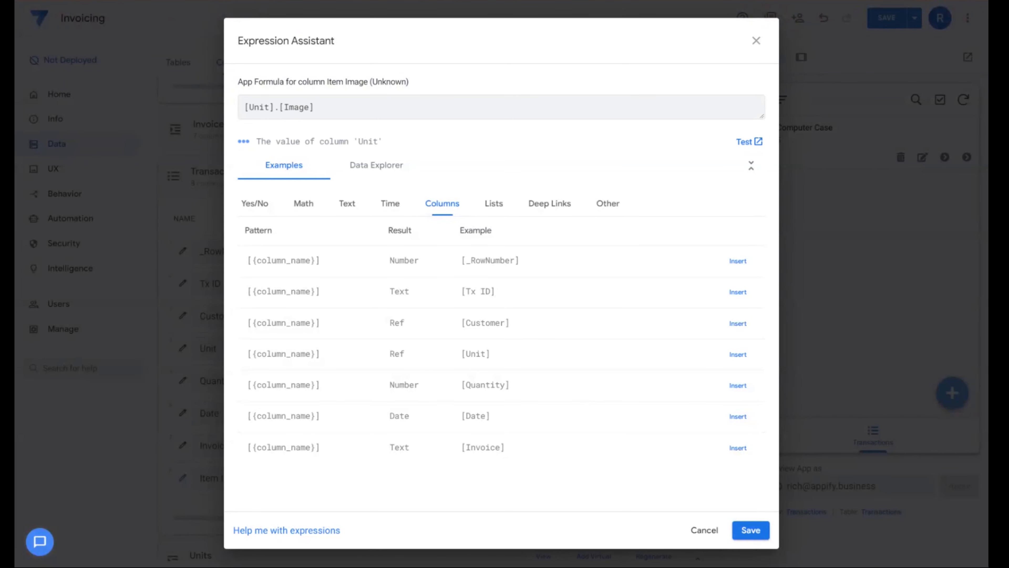
drag(280, 107, 314, 107)
click(750, 530)
click(641, 65)
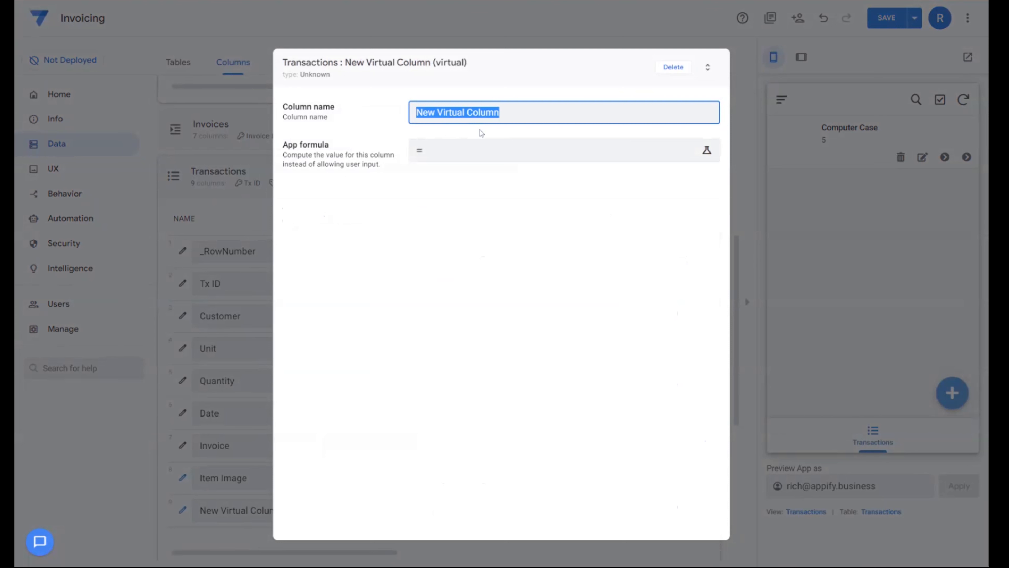
- Add a virtual column named Cost per Item to the Transactions table with the app formula [Unit].[Cost]
text(Cost per Item)
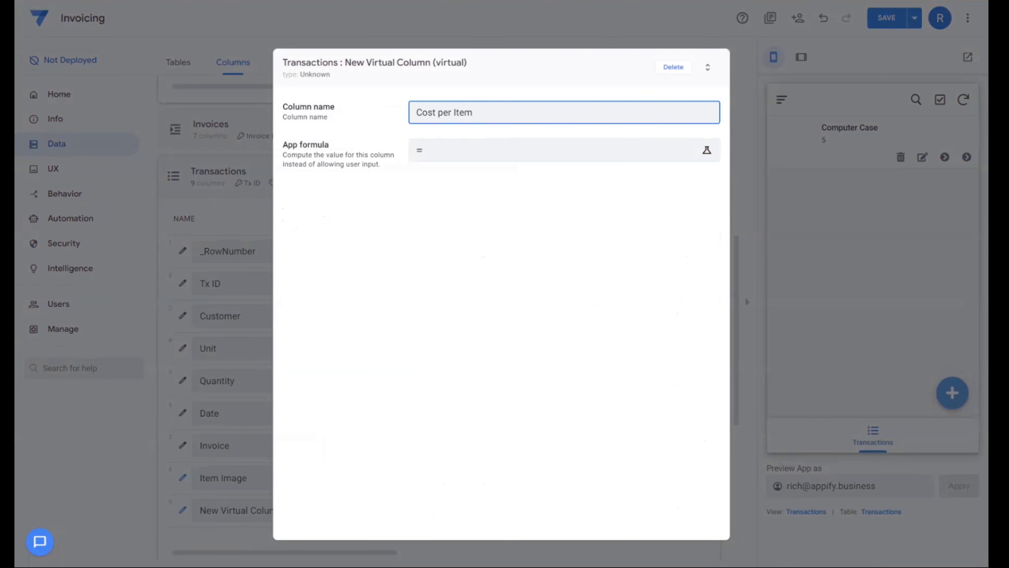
click(493, 157)
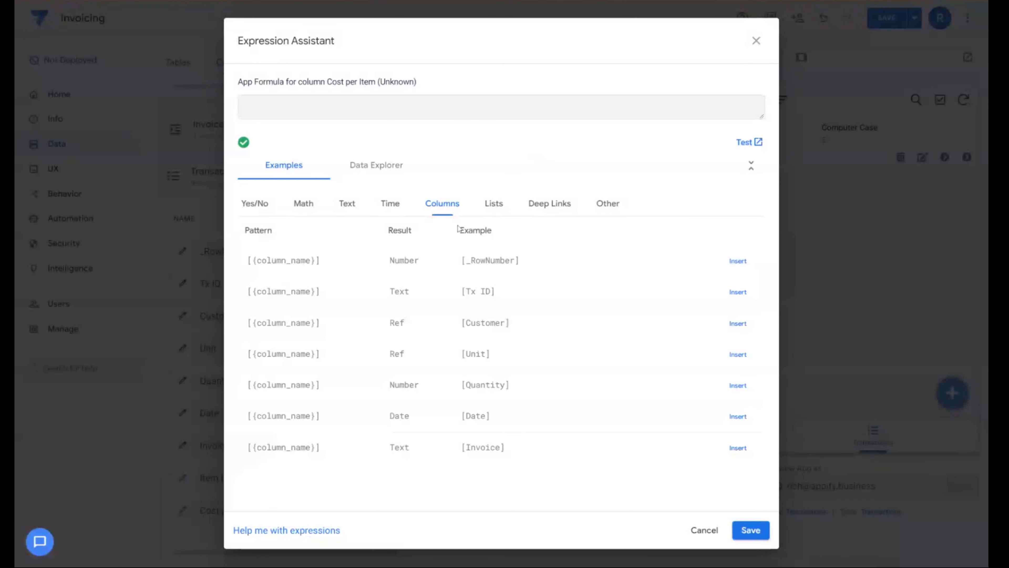
click(737, 353)
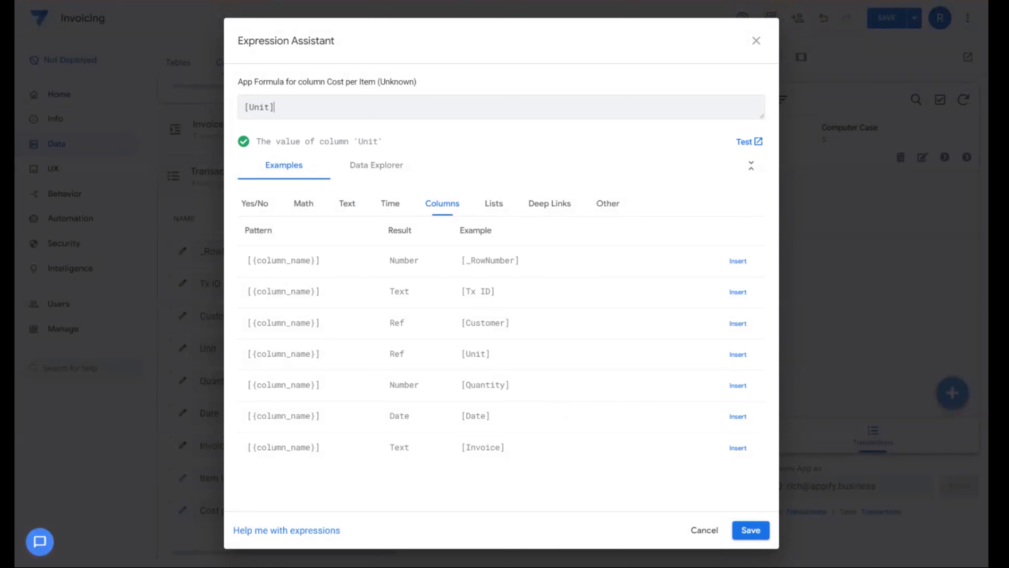
text(.[Co)
key(BackSpace)
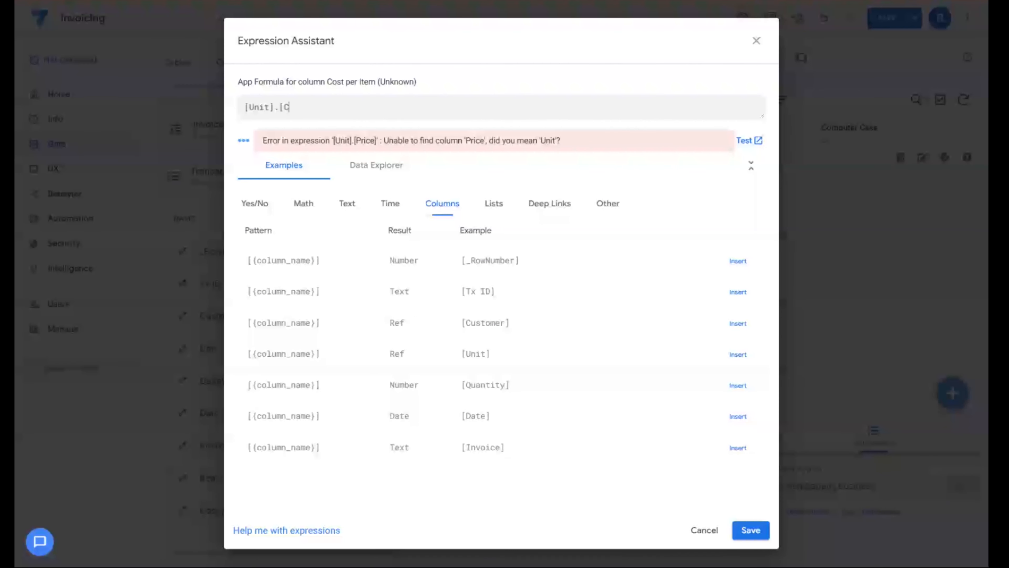
text(ost])
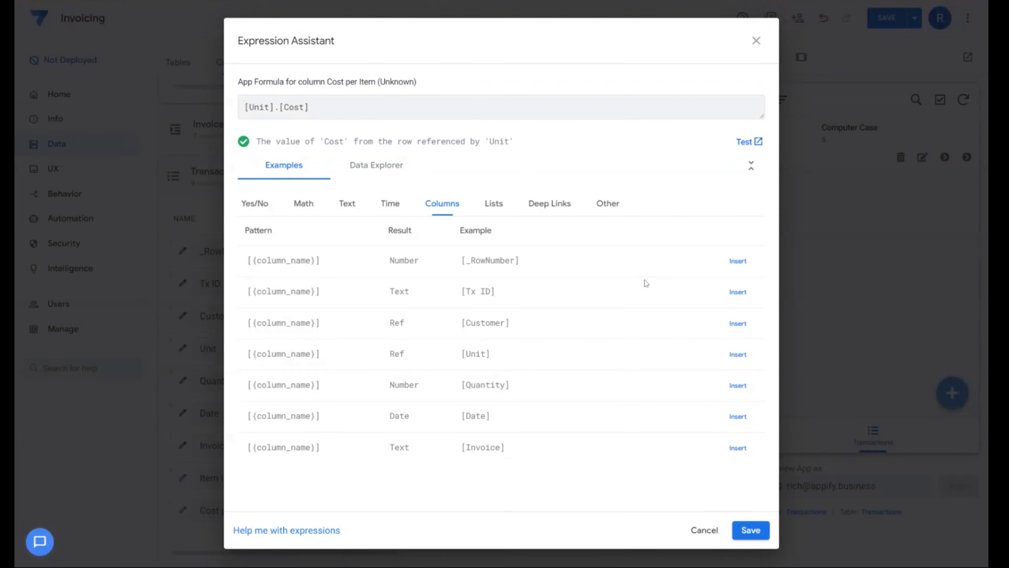
click(751, 529)
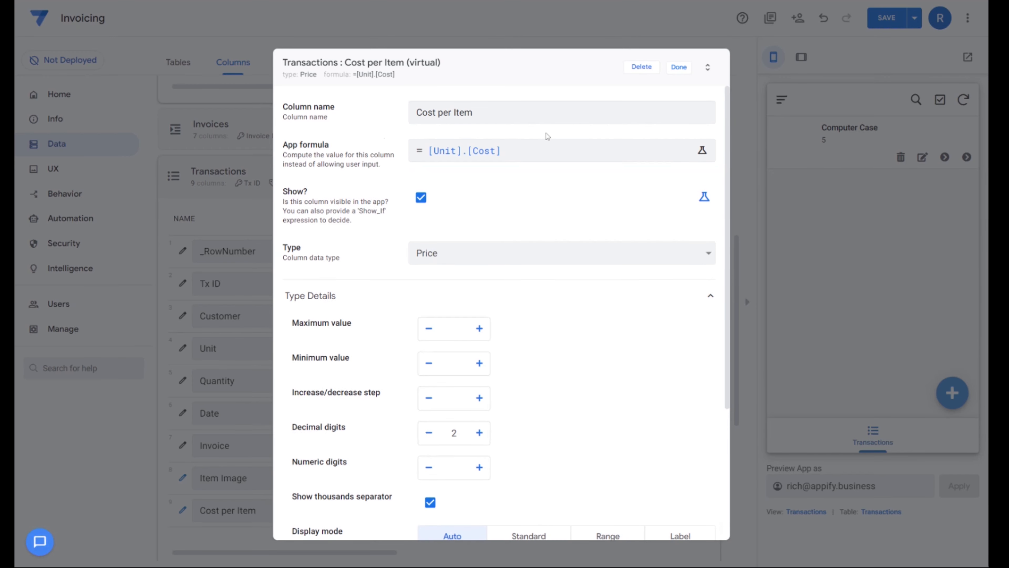
- Finish the Cost per Item definition and add a virtual column named Total Cost to the Transactions table
click(678, 67)
click(592, 175)
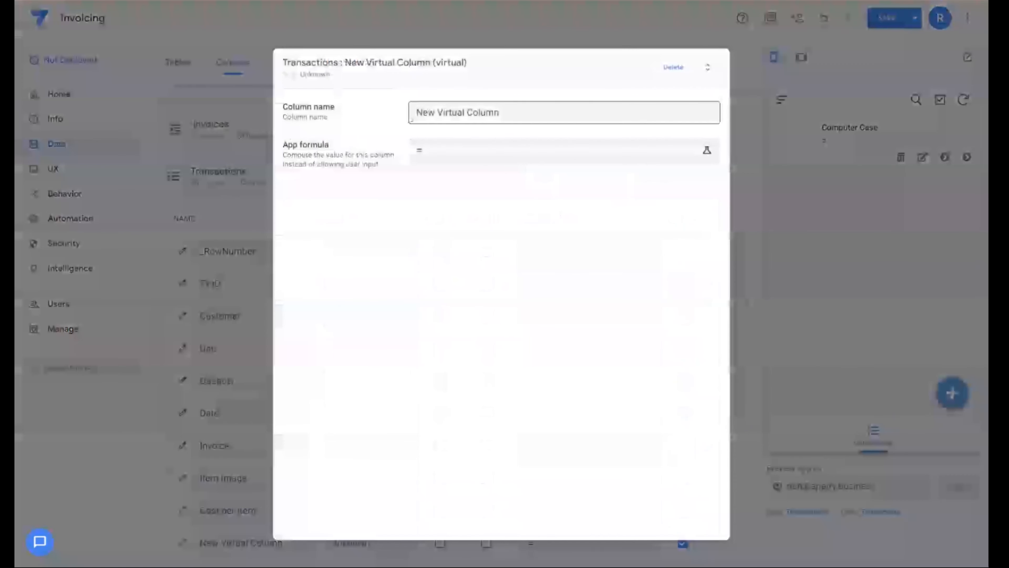
triple_click(523, 112)
text(T)
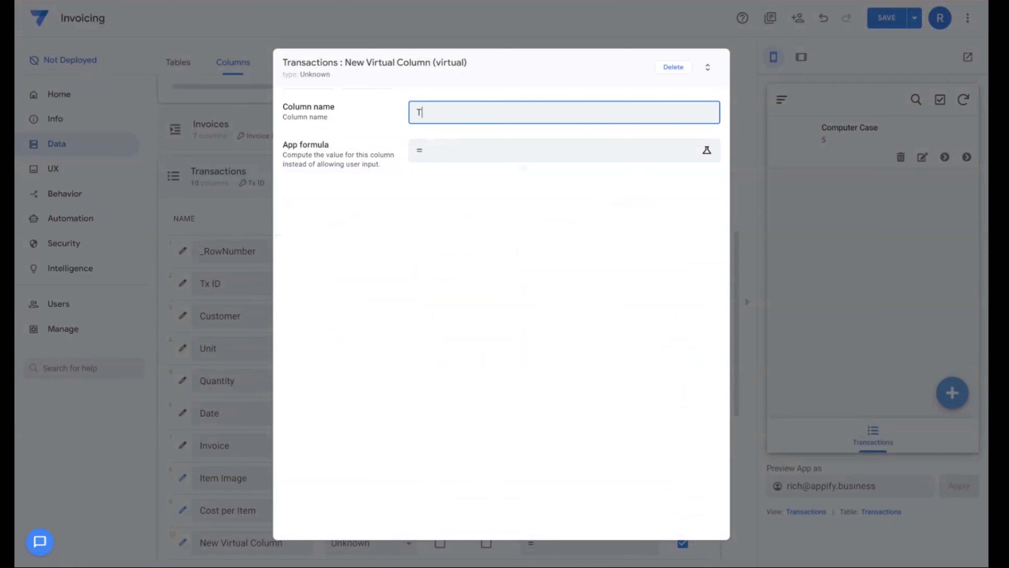
text(otal Cost)
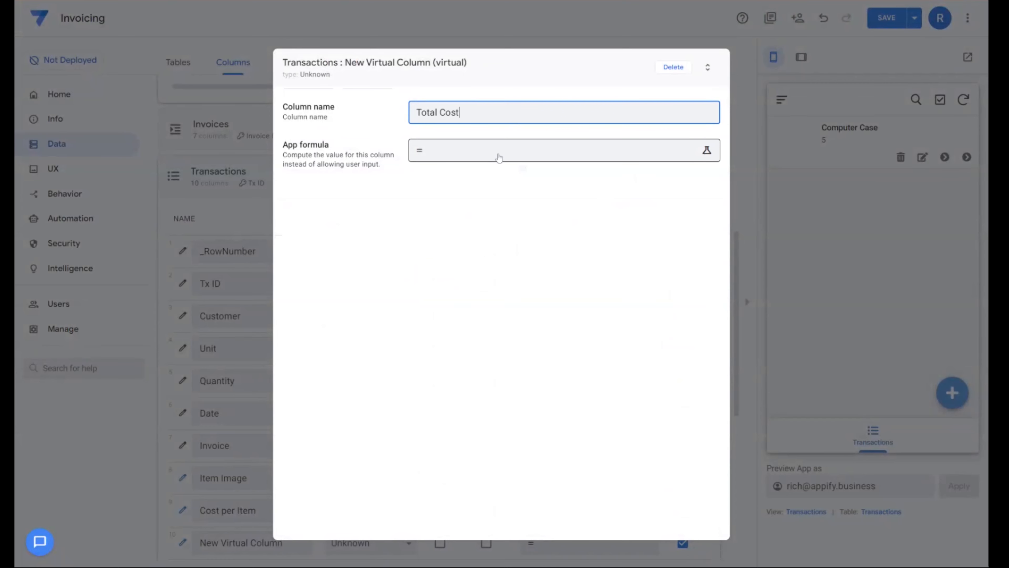
- Set the Total Cost column's app formula to [Cost per Item]*[Quantity] and save the app
click(500, 158)
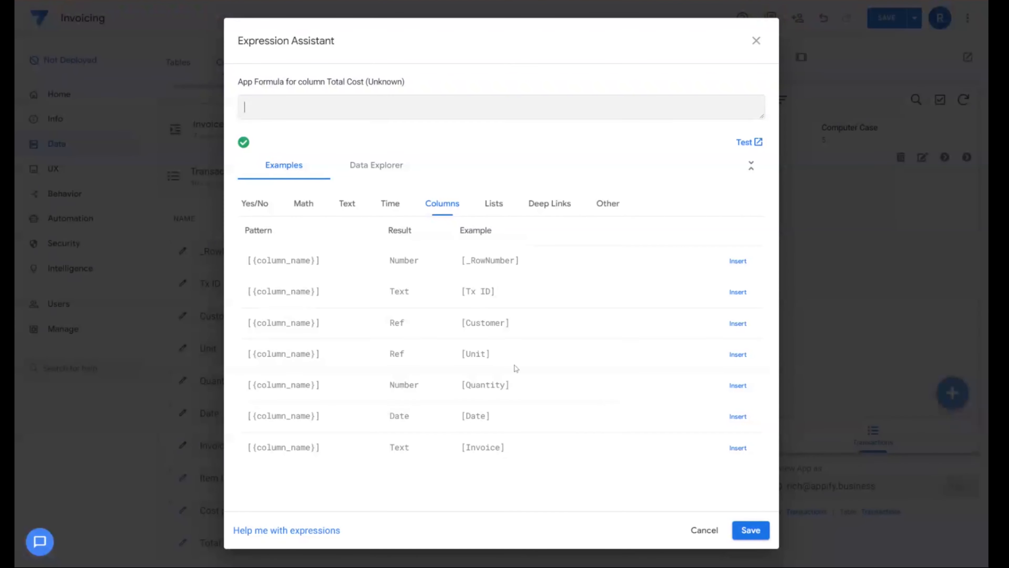
text([Cost per Item]*[Quan)
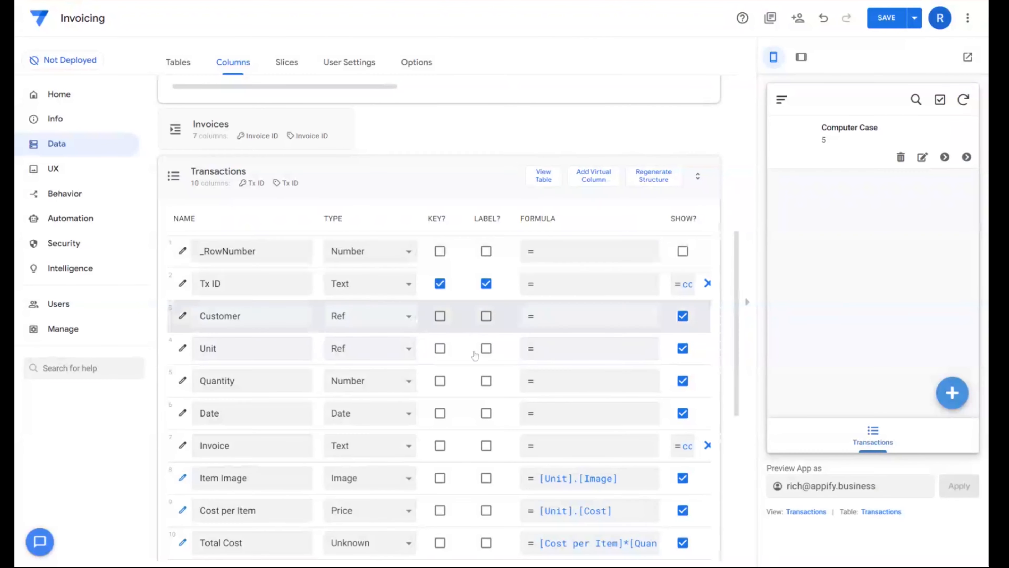
scroll(744, 295, down, 2)
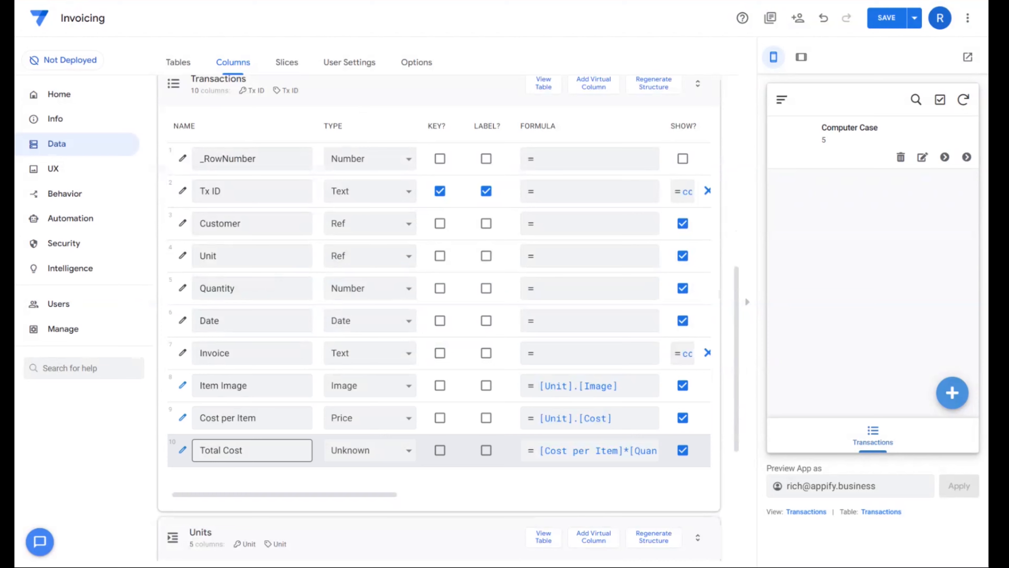
click(886, 18)
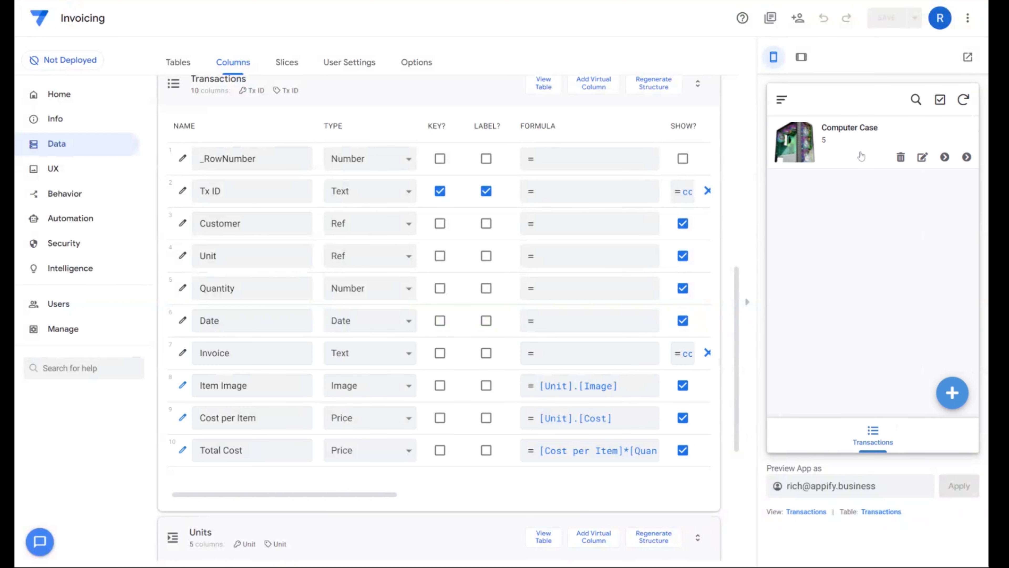
- Set the summary column of the Transactions deck view to Total Cost
click(804, 513)
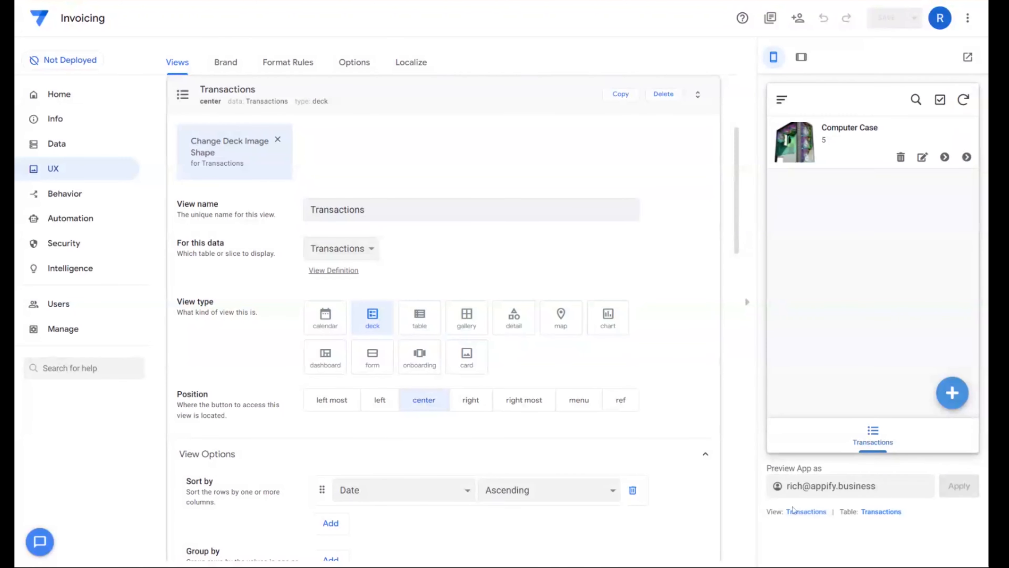
scroll(266, 426, down, 8)
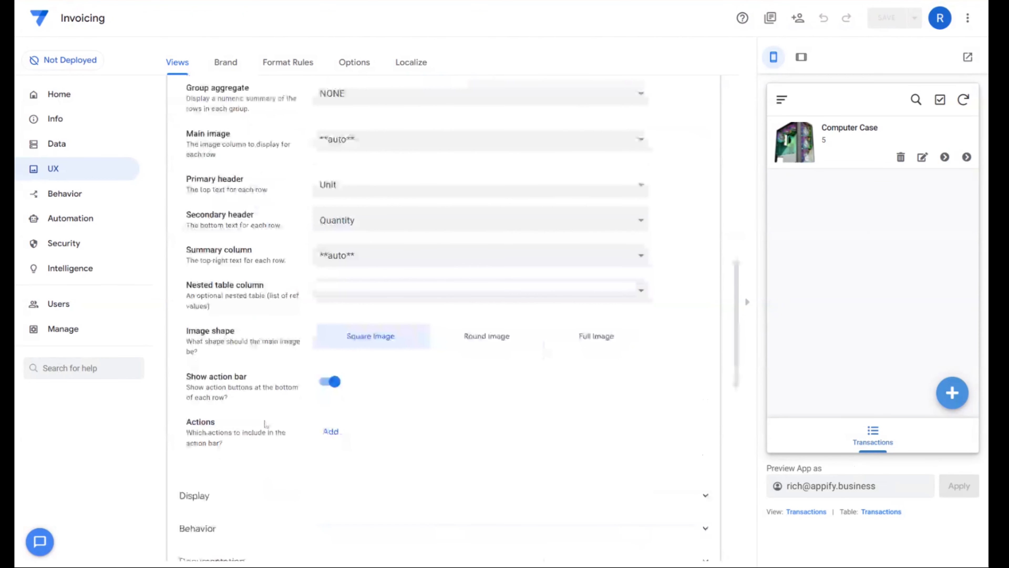
scroll(269, 364, up, 1)
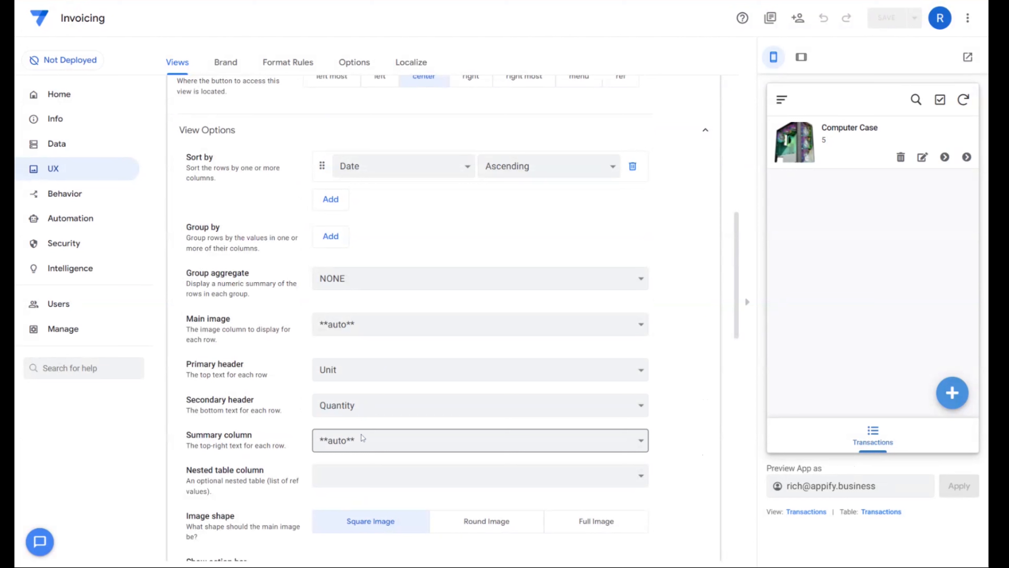
click(357, 444)
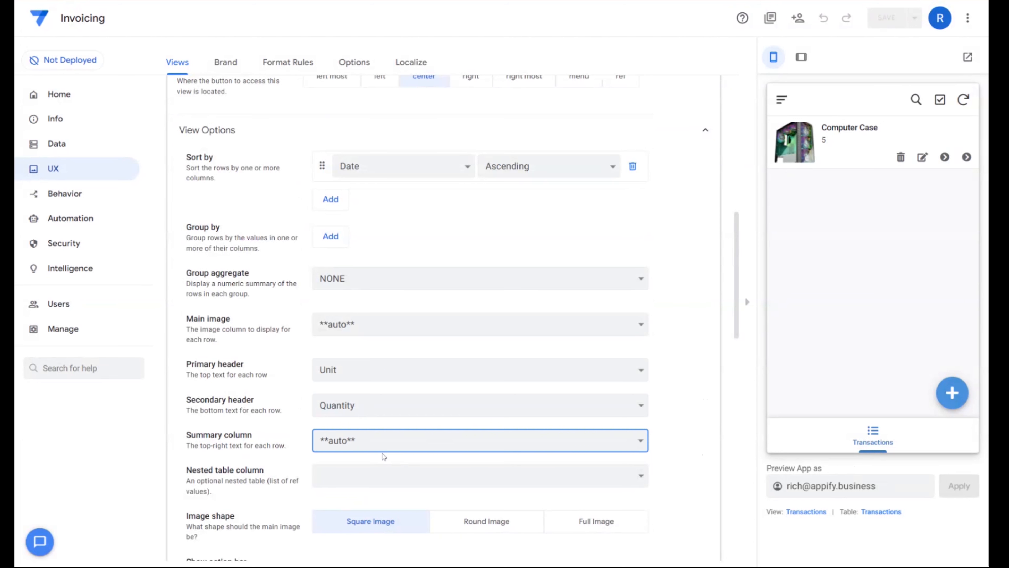
click(382, 454)
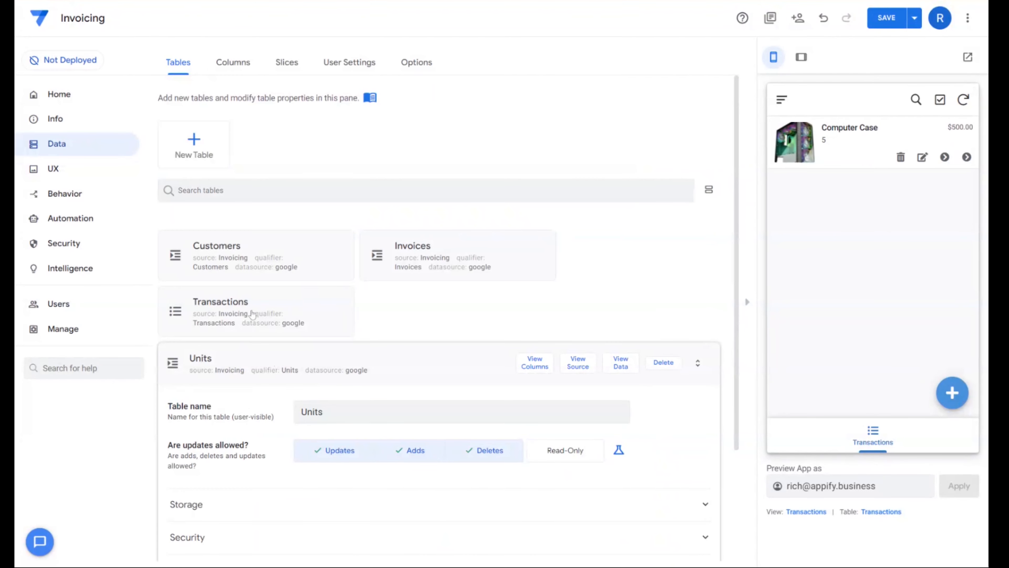
- Add a virtual column named Item and Cost to the Transactions table
click(253, 314)
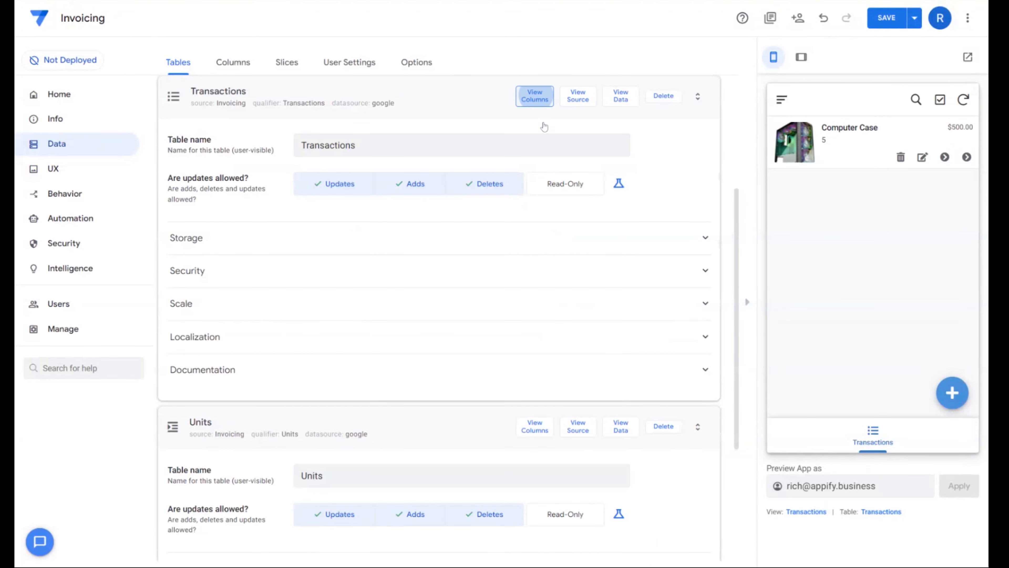
click(539, 104)
click(592, 97)
drag(499, 112, 409, 115)
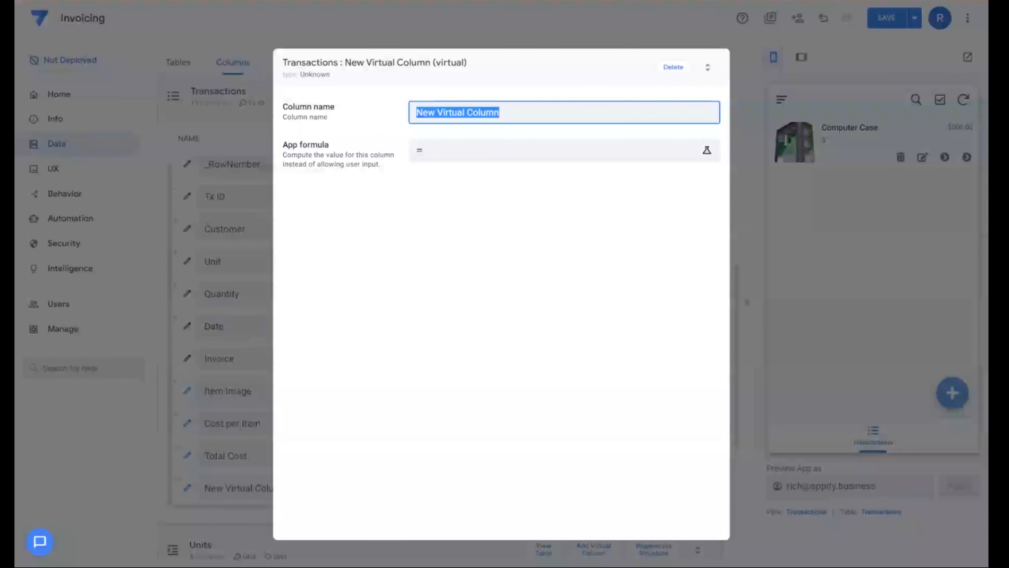
text(Item and Cost)
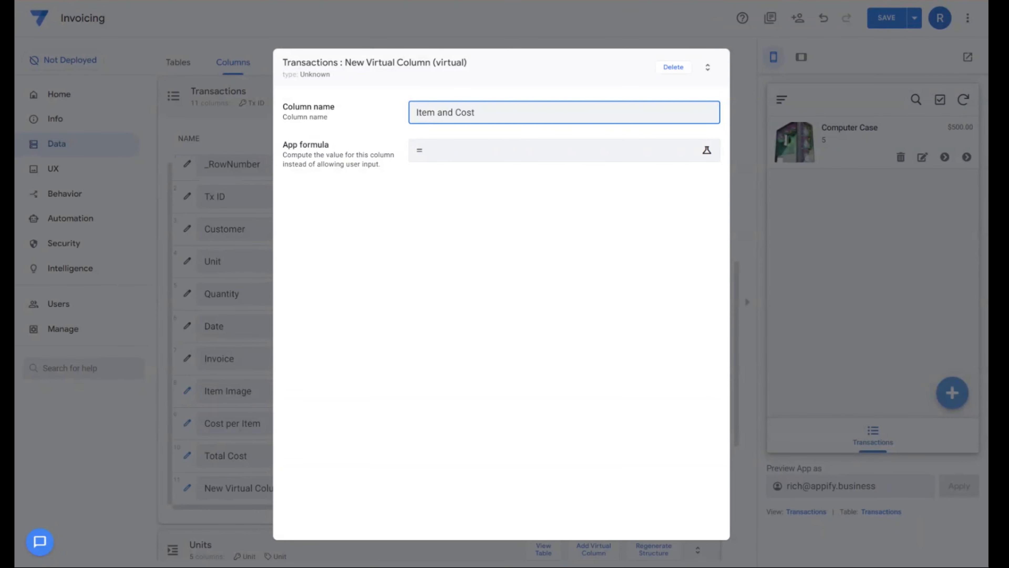
- Set the Item and Cost column's app formula to [Quantity]&" @ "&[Cost per Item] and finish its definition
click(472, 157)
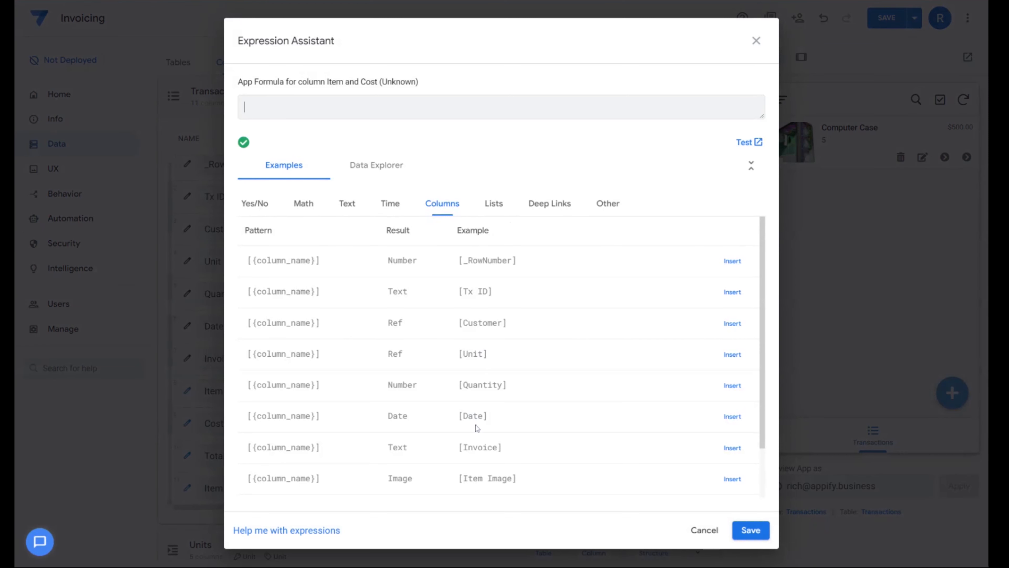
click(733, 386)
text(&" @ ")
key(Right)
key(Right)
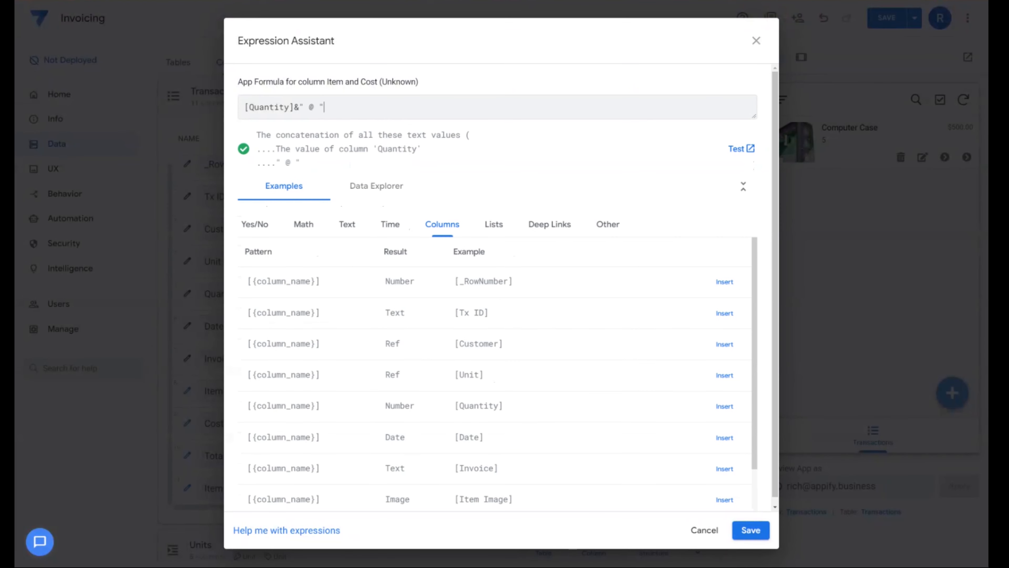
text(&)
scroll(610, 484, down, 2)
click(724, 471)
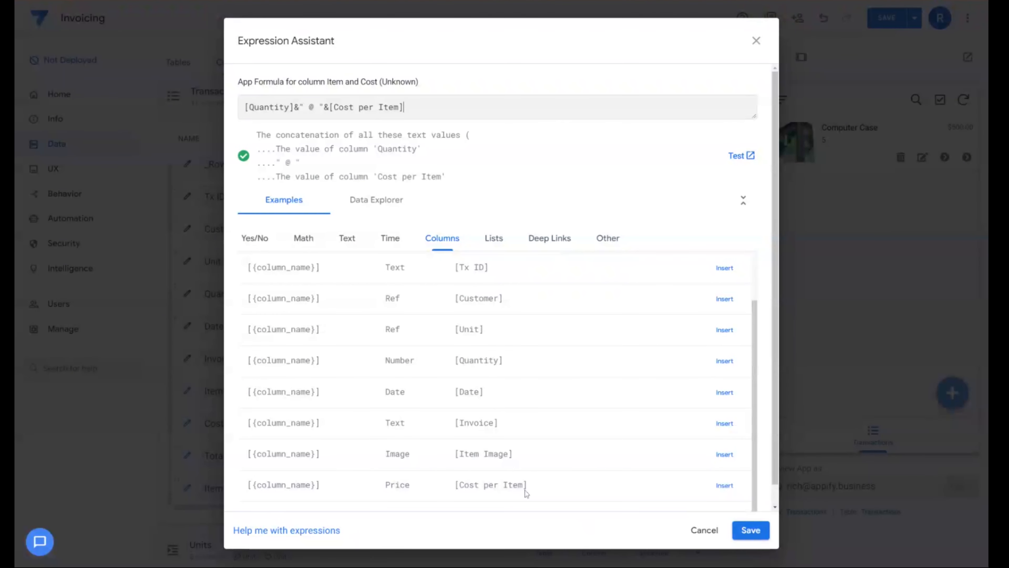
click(751, 530)
click(680, 67)
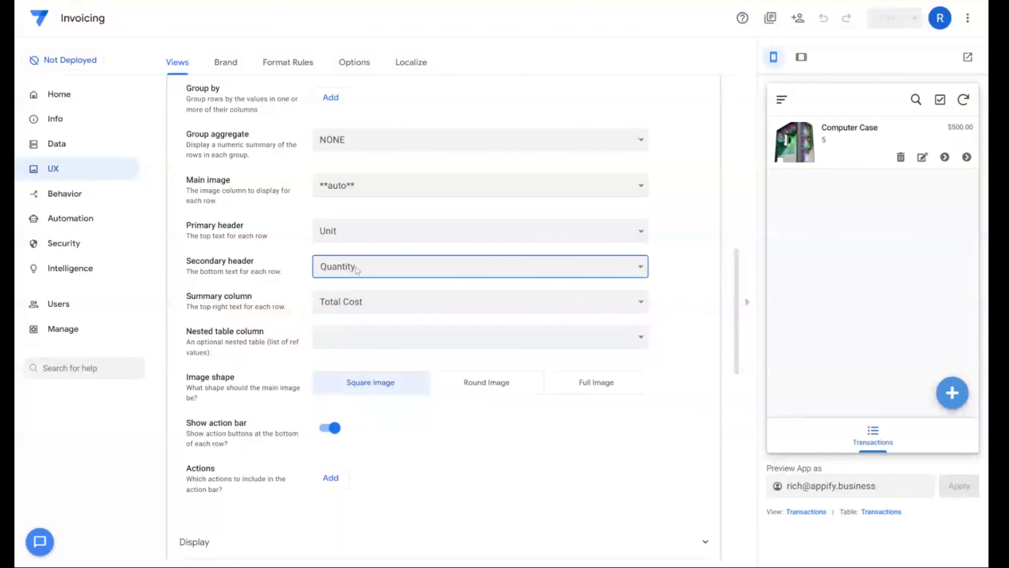
- Set the Transactions view's secondary header to Item and Cost and save the app
click(375, 419)
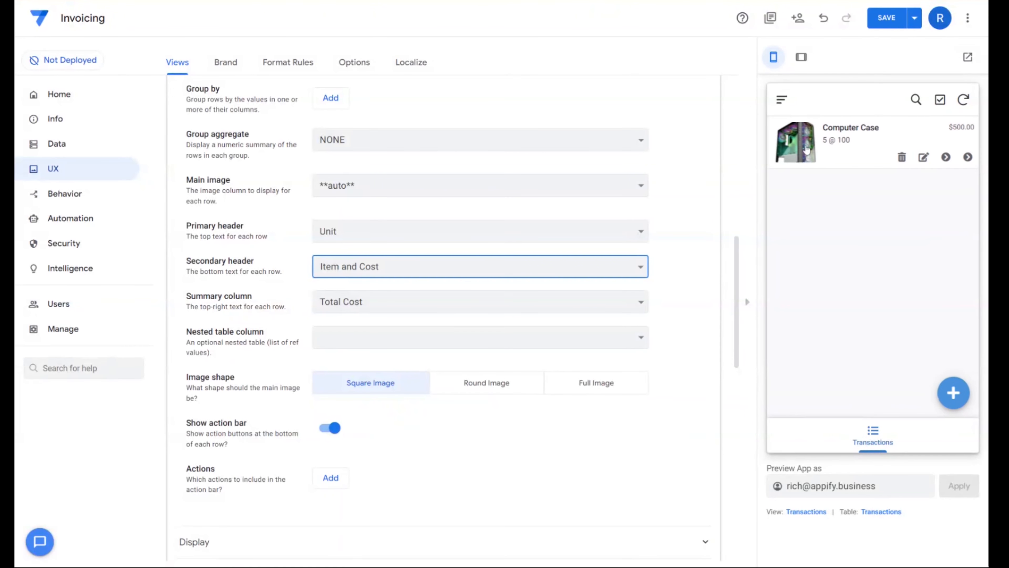
click(887, 17)
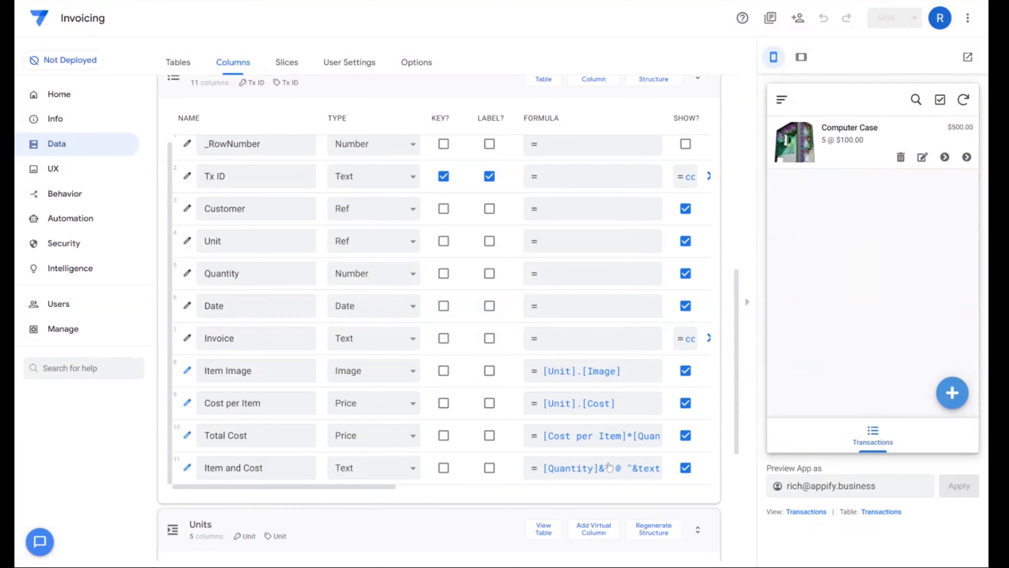
- Inspect the text() function around [Cost per Item] in the Item and Cost column's app formula
click(610, 466)
drag(323, 107, 383, 106)
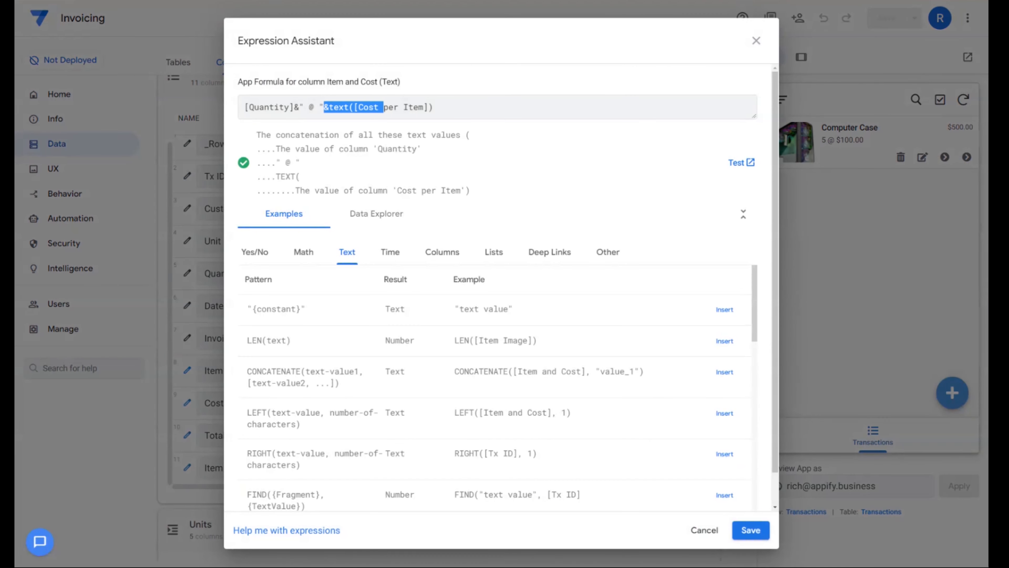
click(755, 41)
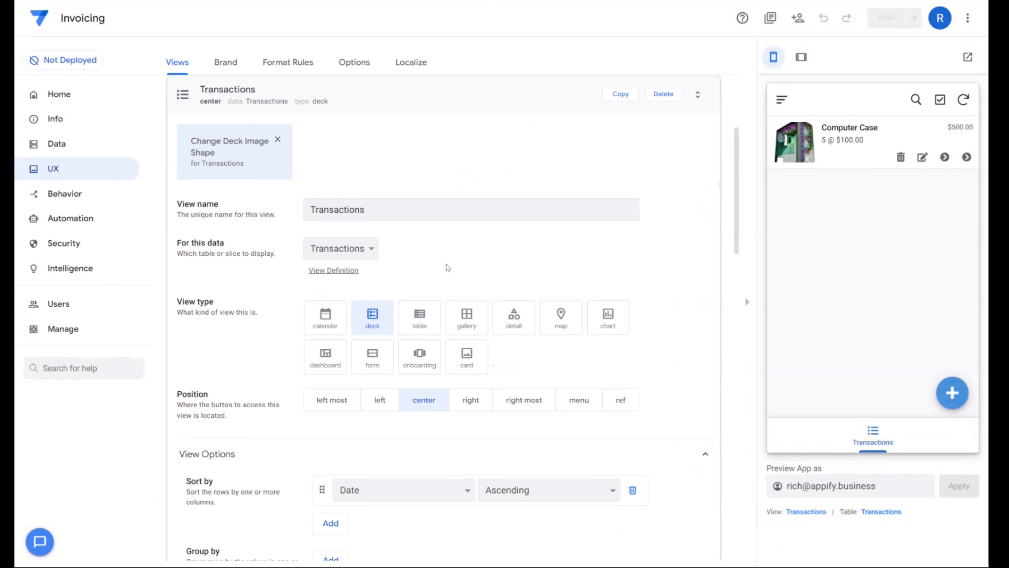
- Turn off the action bar in the Transactions deck view
scroll(516, 279, down, 8)
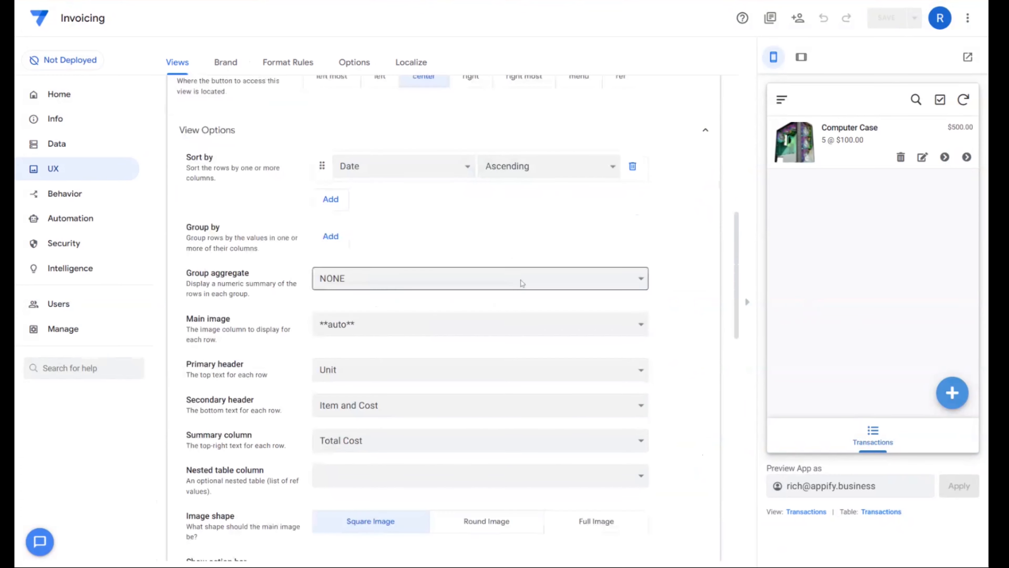
scroll(604, 248, down, 3)
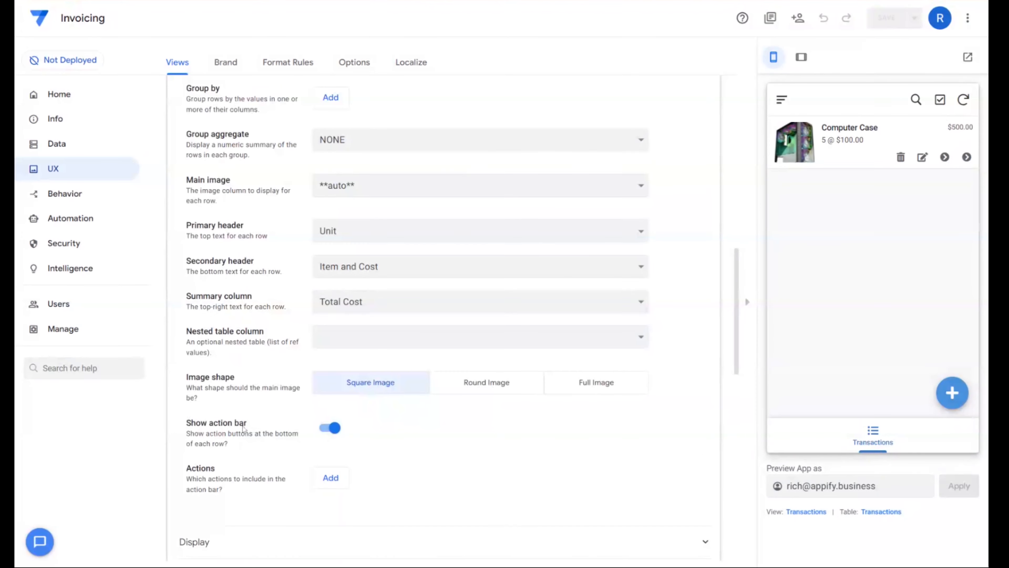
click(333, 428)
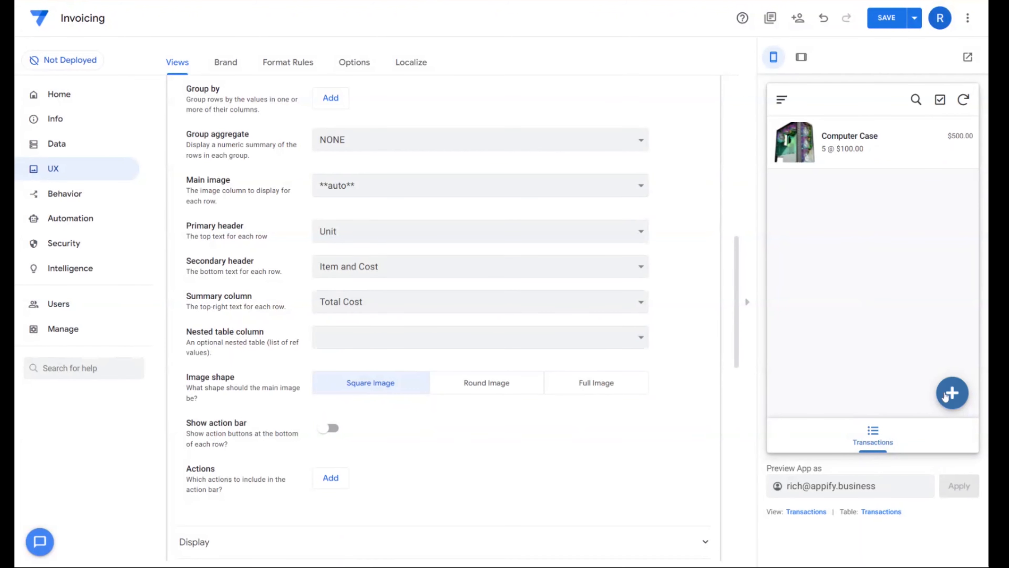
- Fill in a test transaction in the app preview for the existing customer with unit Keyboard and quantity 3, and review its computed fields
click(952, 392)
click(880, 168)
click(845, 162)
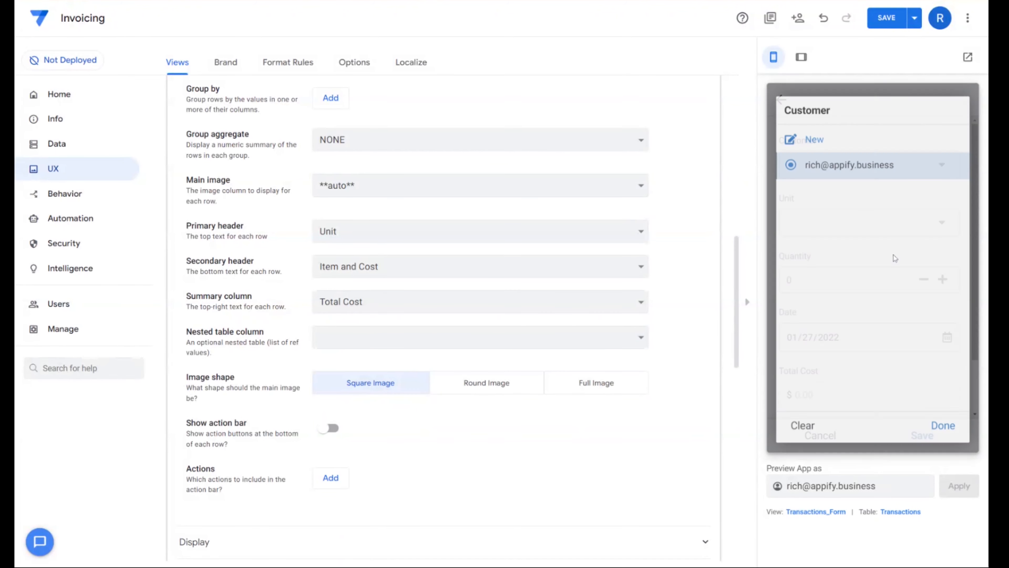
click(828, 216)
click(824, 216)
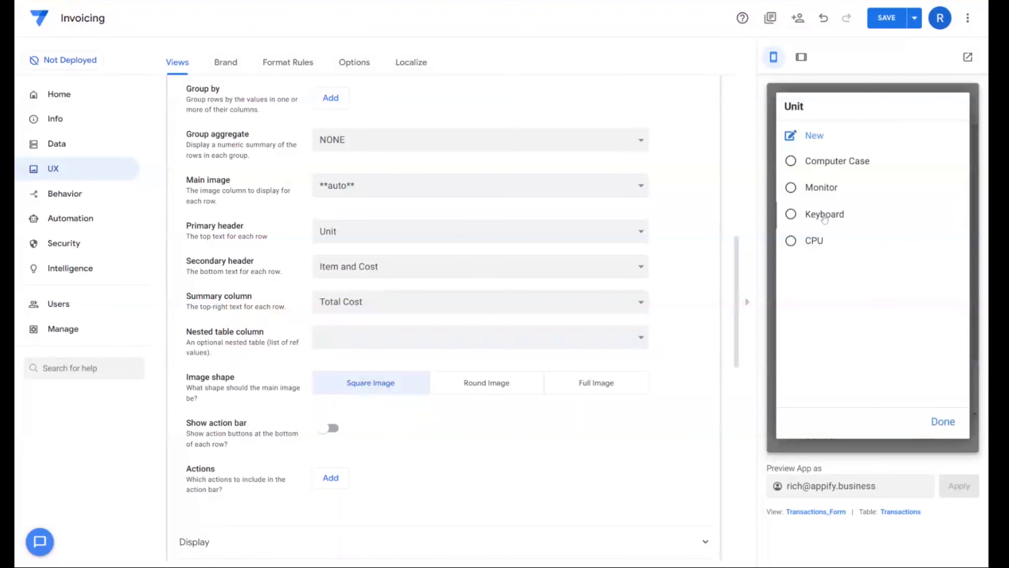
text(3)
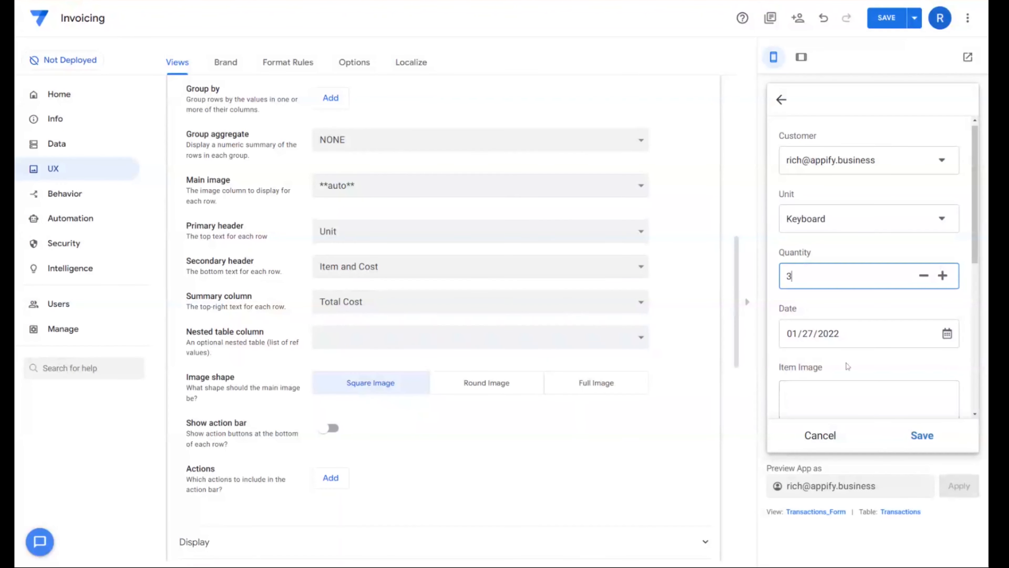
scroll(897, 397, down, 5)
scroll(906, 331, up, 3)
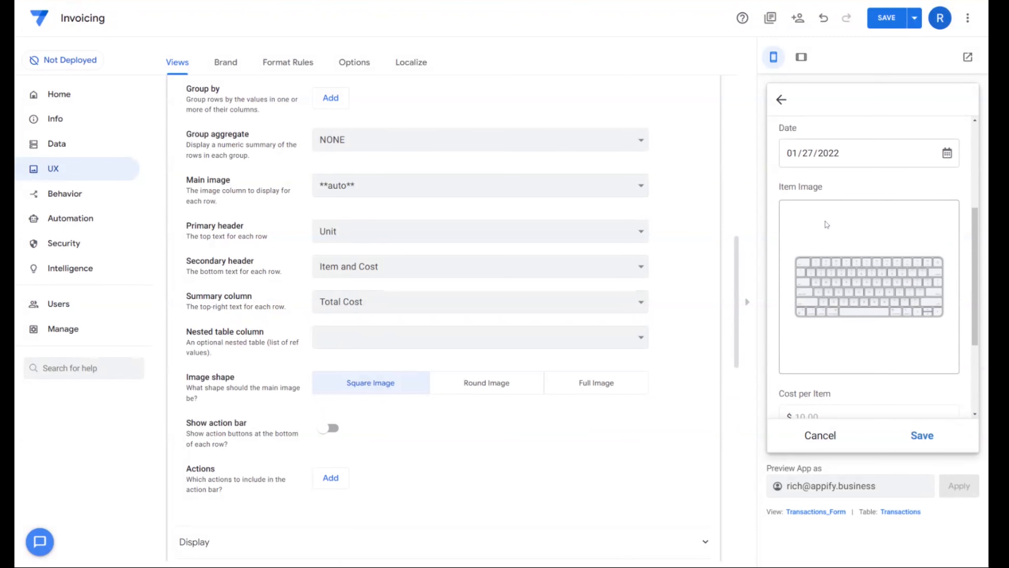
scroll(879, 375, down, 2)
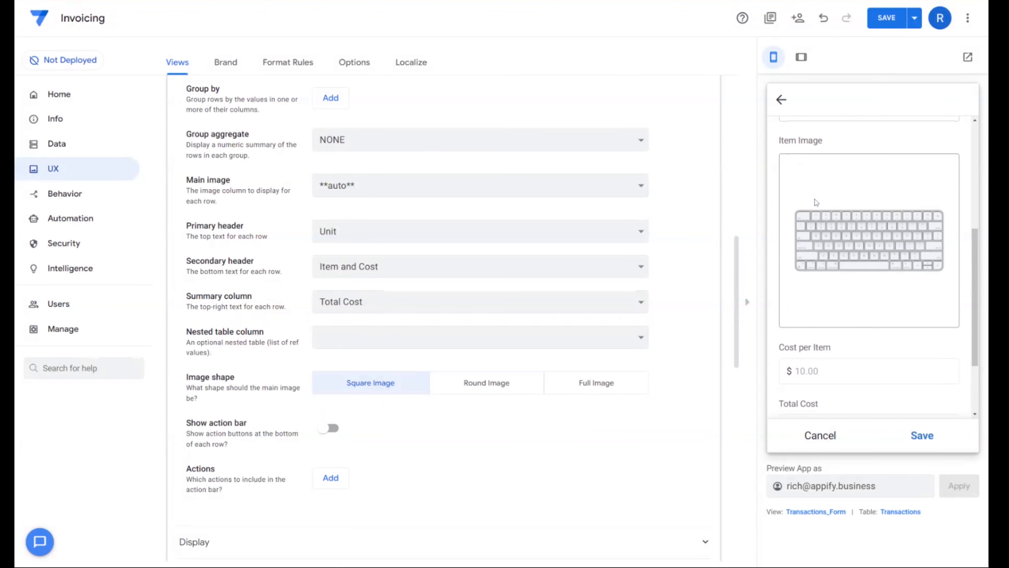
scroll(823, 334, down, 3)
scroll(781, 261, down, 1)
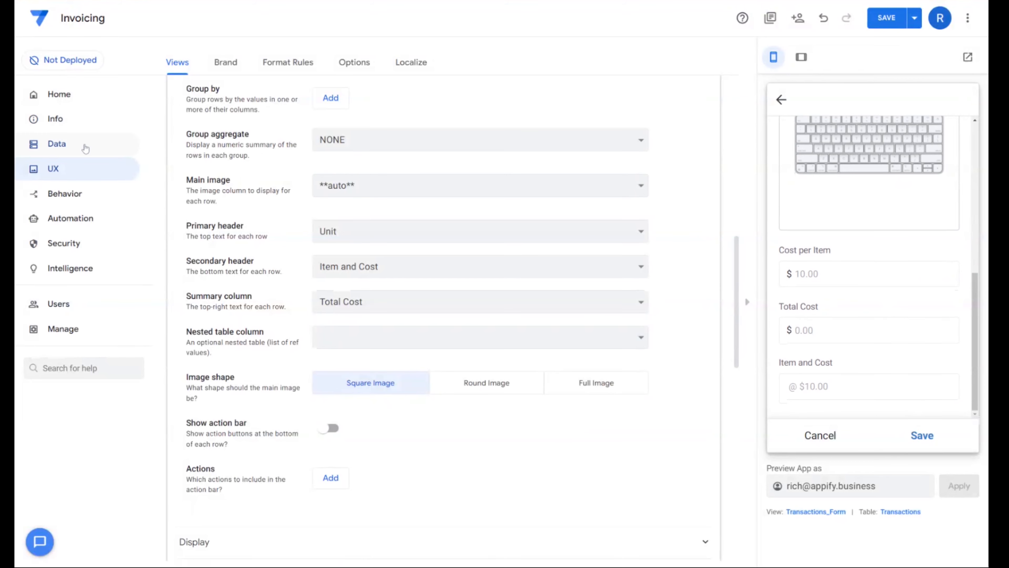
- Copy the Show_If expression context(viewtype)<>form from the Transactions table's Invoice column and apply it to the Item Image column
click(56, 144)
click(232, 63)
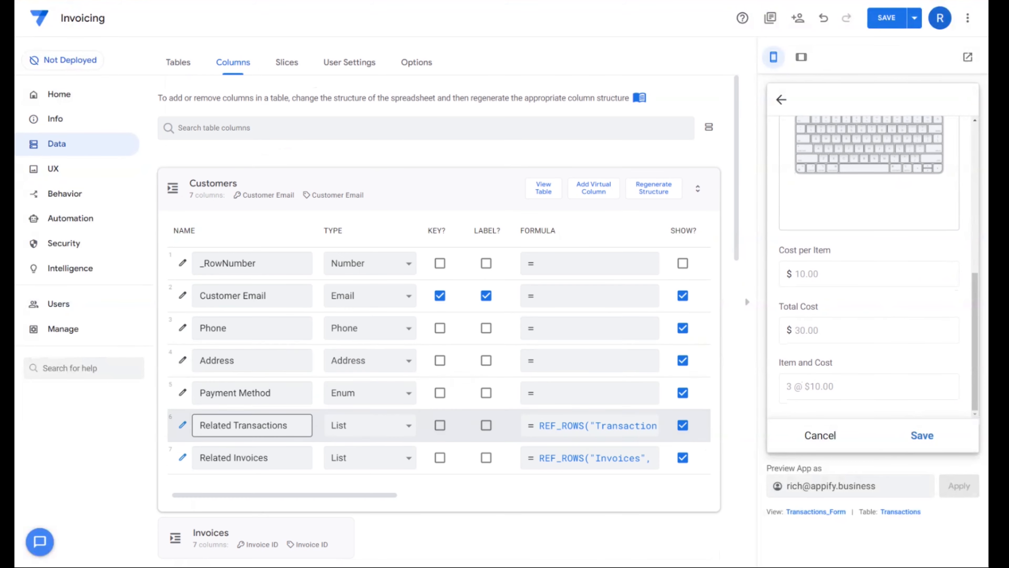
scroll(354, 250, down, 10)
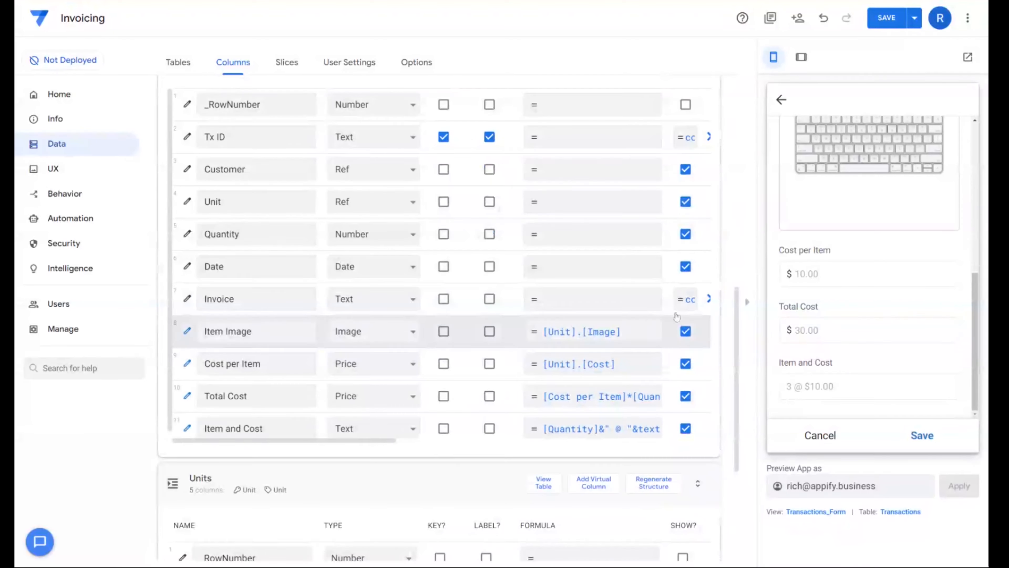
click(687, 299)
key(ctrl+a)
key(ctrl+c)
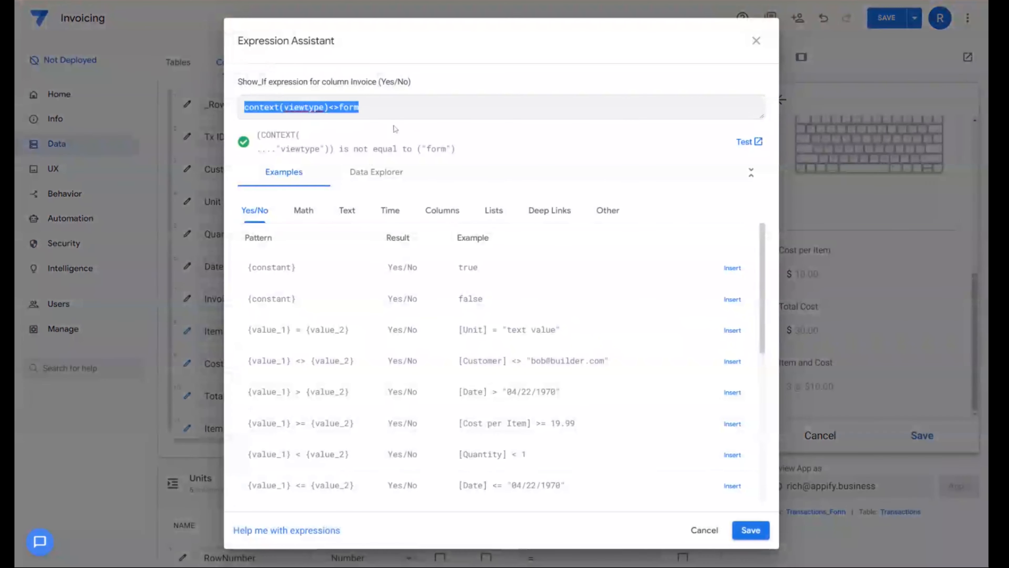
click(755, 40)
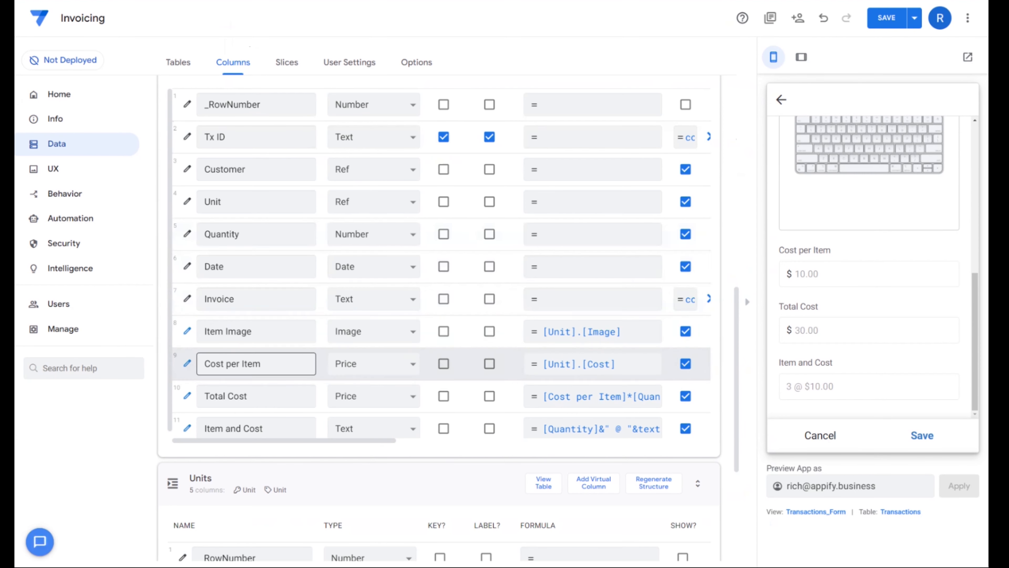
click(188, 331)
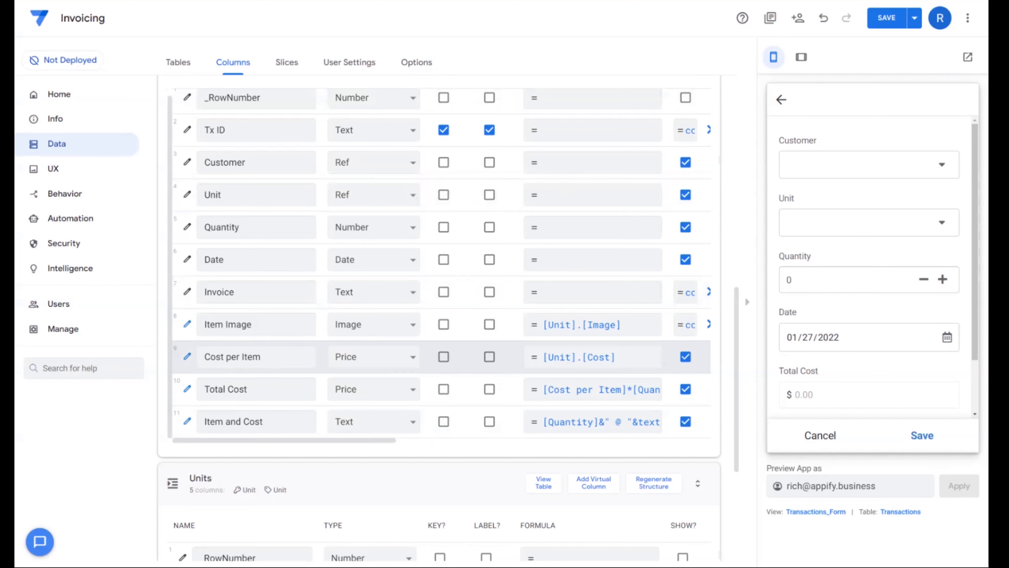
- Set the Show_If expression of the Transactions table's Cost per Item column to context(viewtype)<>form
click(187, 356)
click(704, 196)
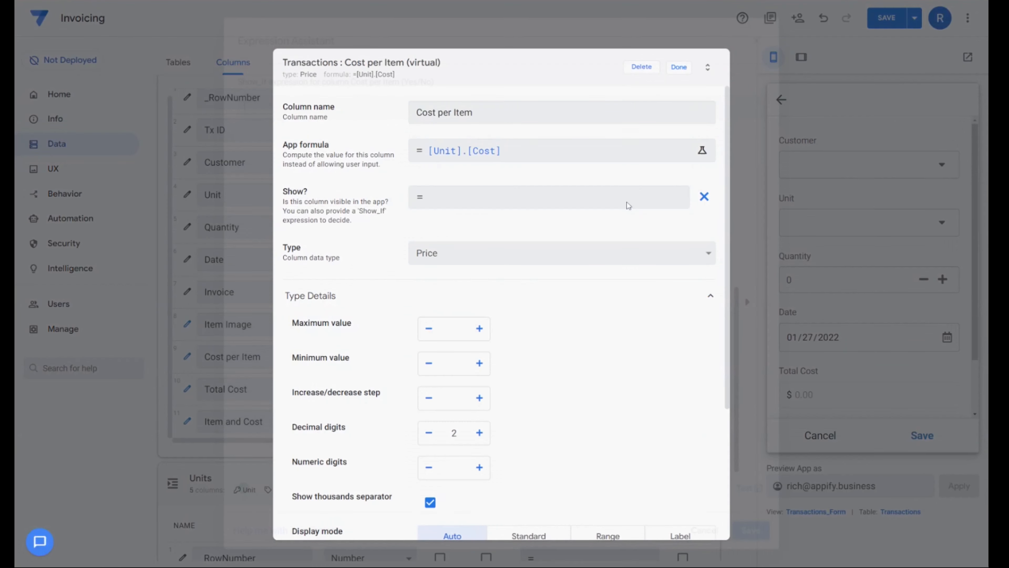
click(629, 199)
key(ctrl+v)
click(753, 534)
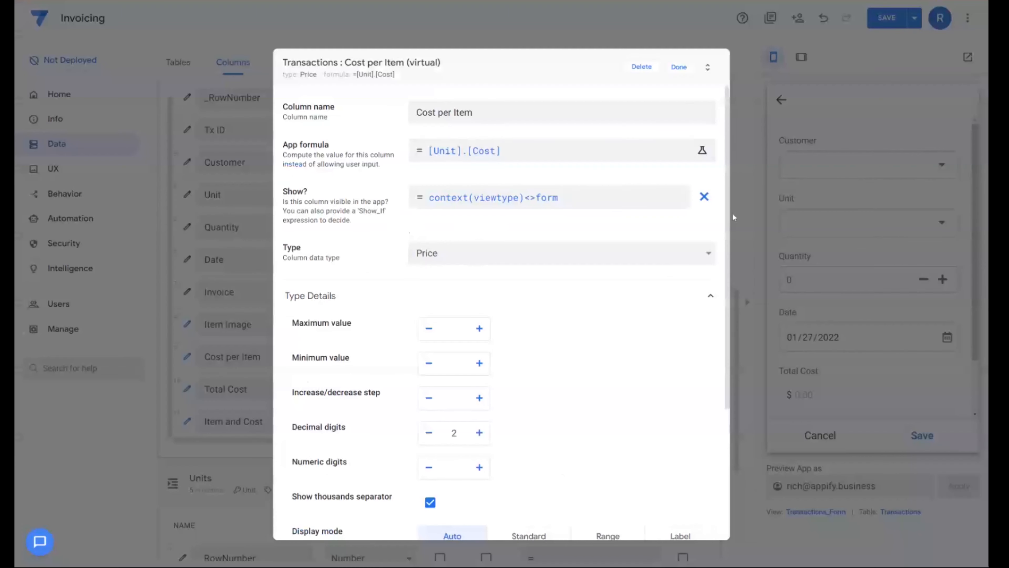
click(677, 66)
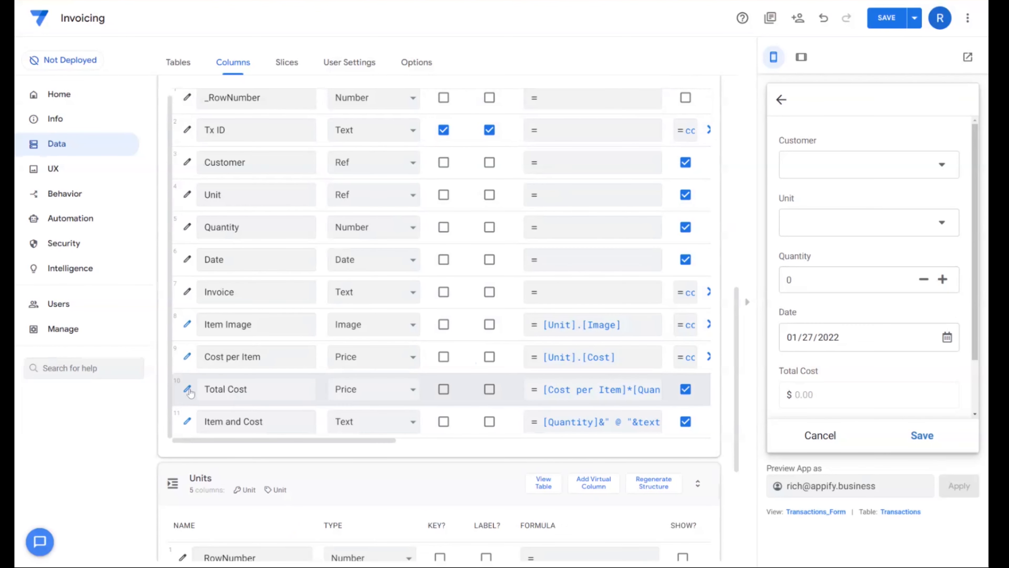
- Set the Show_If expression of the Transactions table's Total Cost column to context(viewtype)<>form
click(187, 389)
click(704, 197)
click(630, 200)
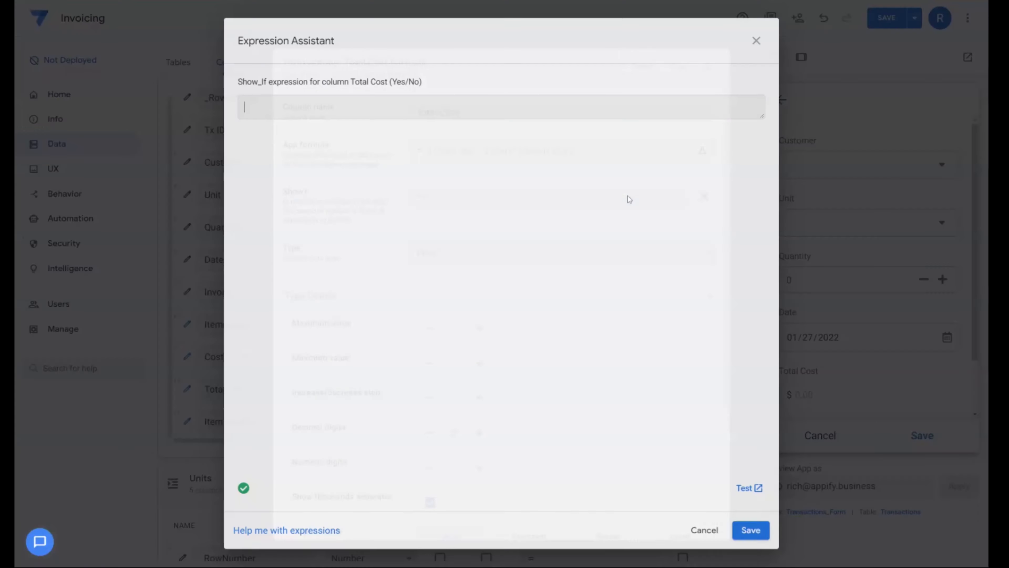
key(ctrl+v)
click(752, 533)
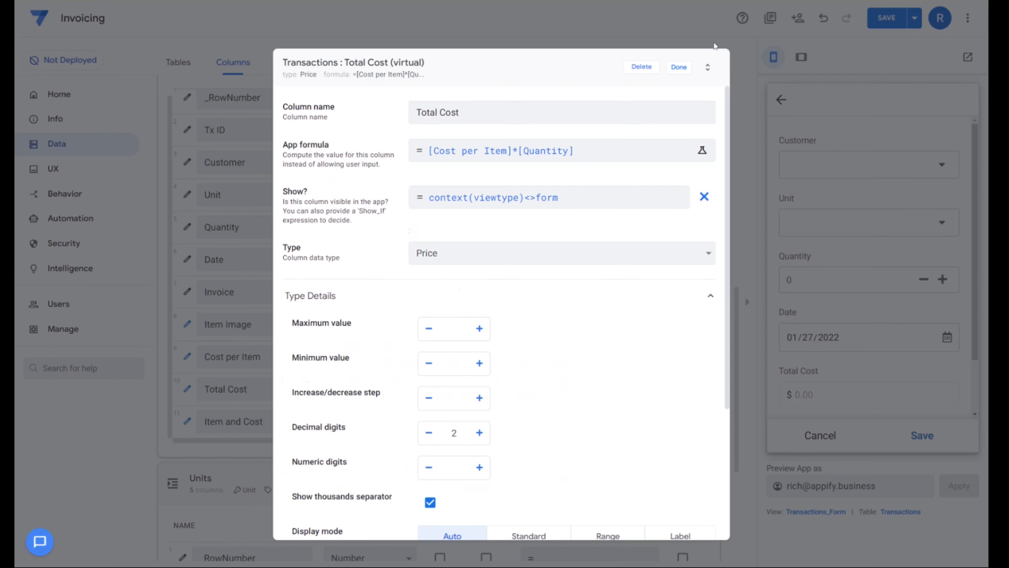
click(677, 66)
- Set the Show_If expression of the Transactions table's Item and Cost column to context(viewtype)<>form
click(188, 423)
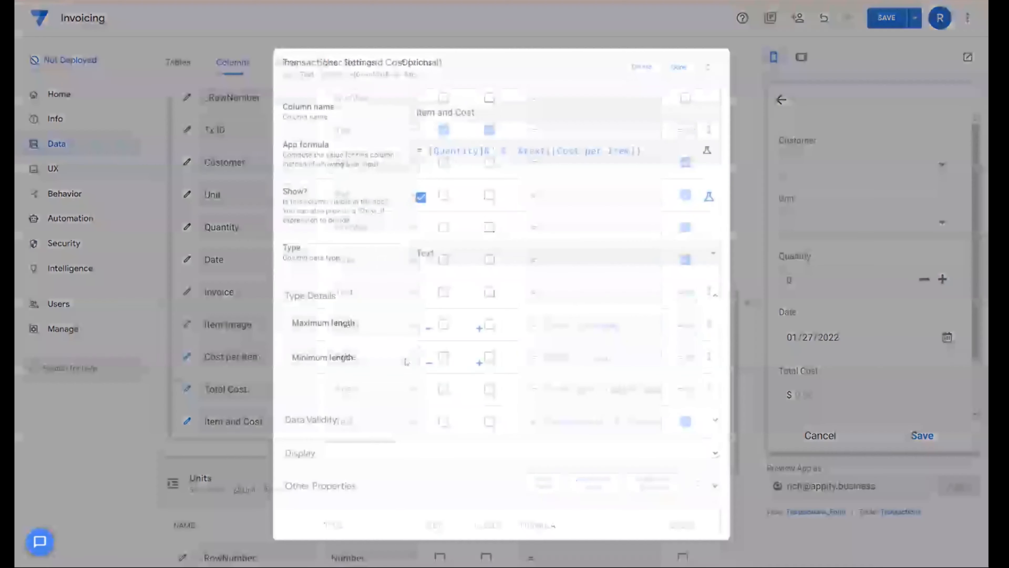
click(678, 66)
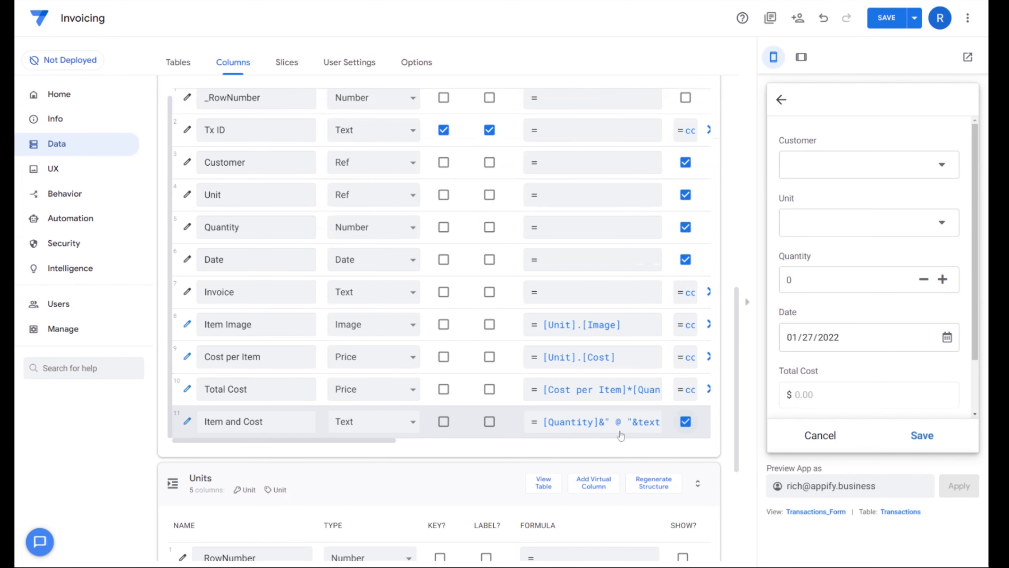
click(675, 422)
key(ctrl+v)
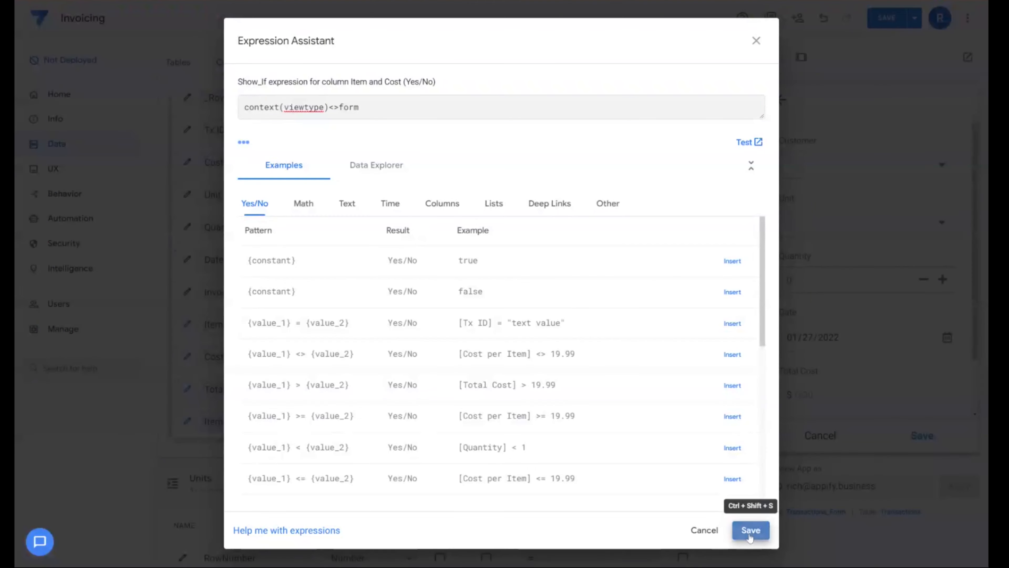
click(750, 530)
click(678, 66)
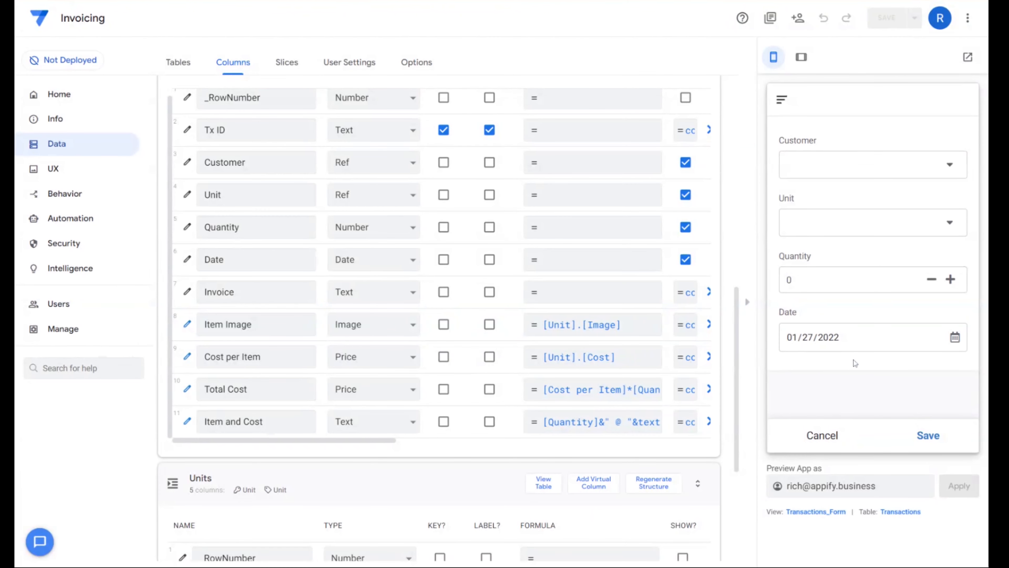
- Choose the existing customer for a test transaction in the app preview, and mark the Units table's Image column as a label
click(836, 170)
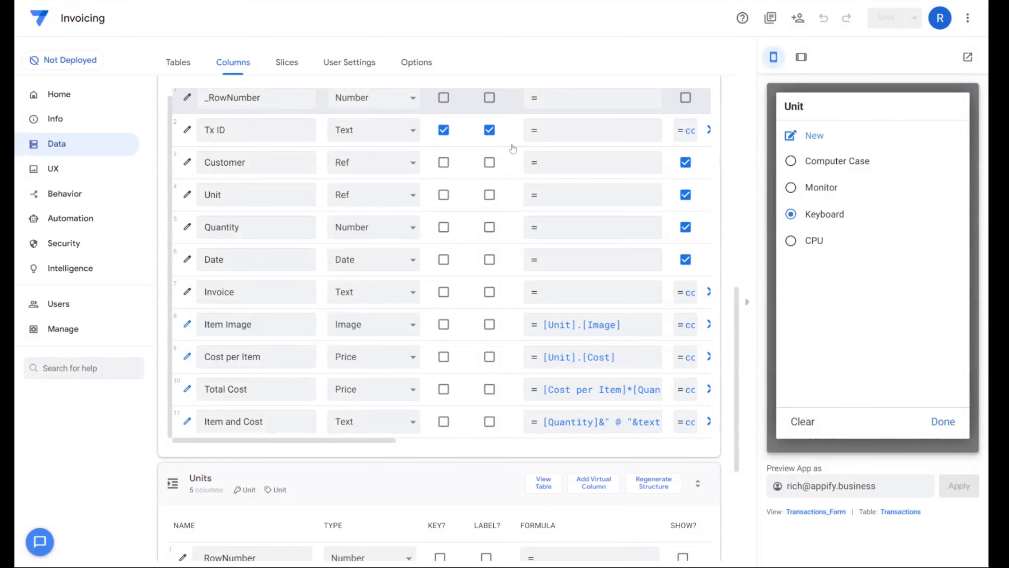
scroll(312, 493, down, 5)
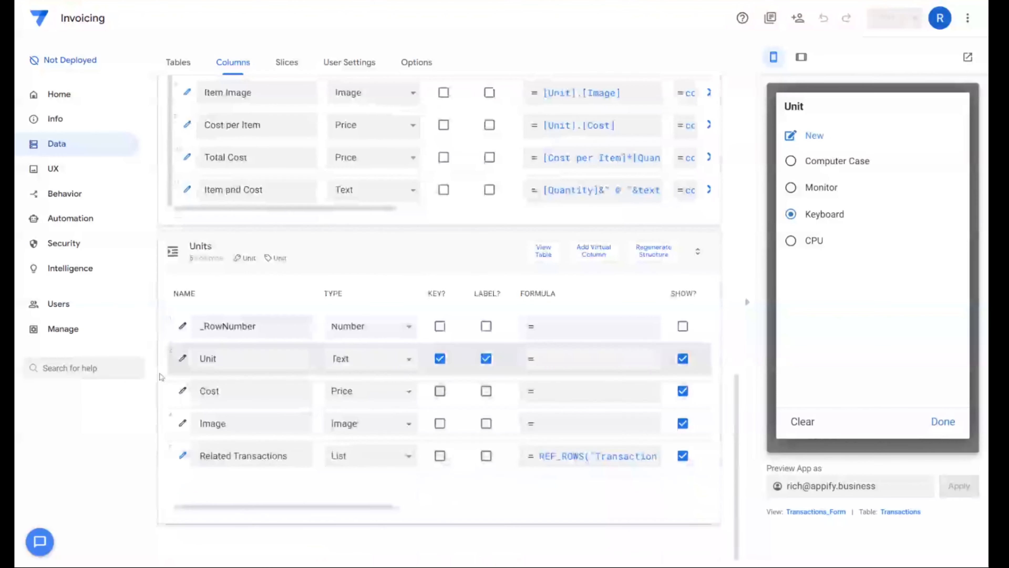
click(485, 424)
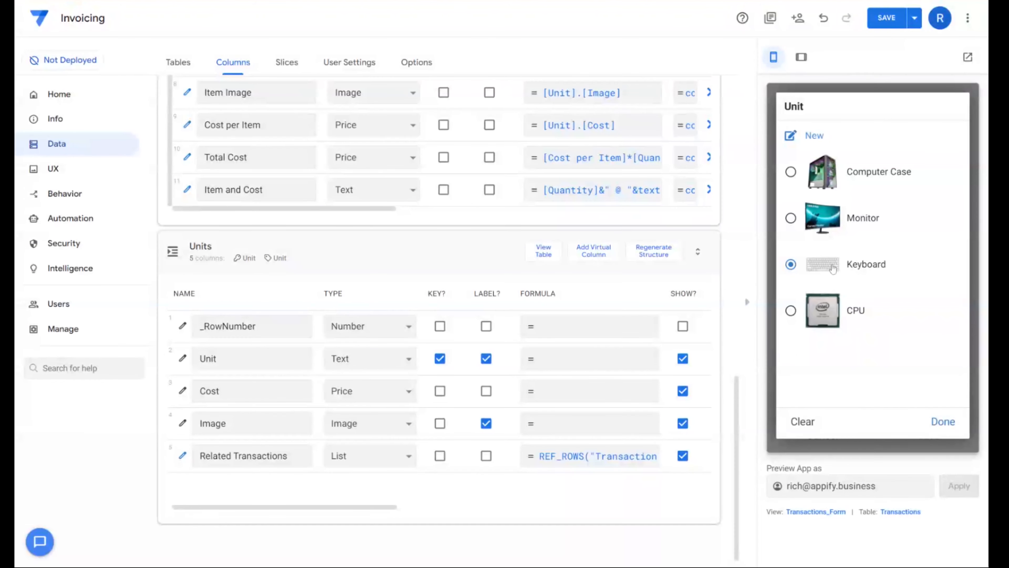
- Choose Keyboard as the test transaction's unit, set the quantity to 3 and save the transaction
click(846, 275)
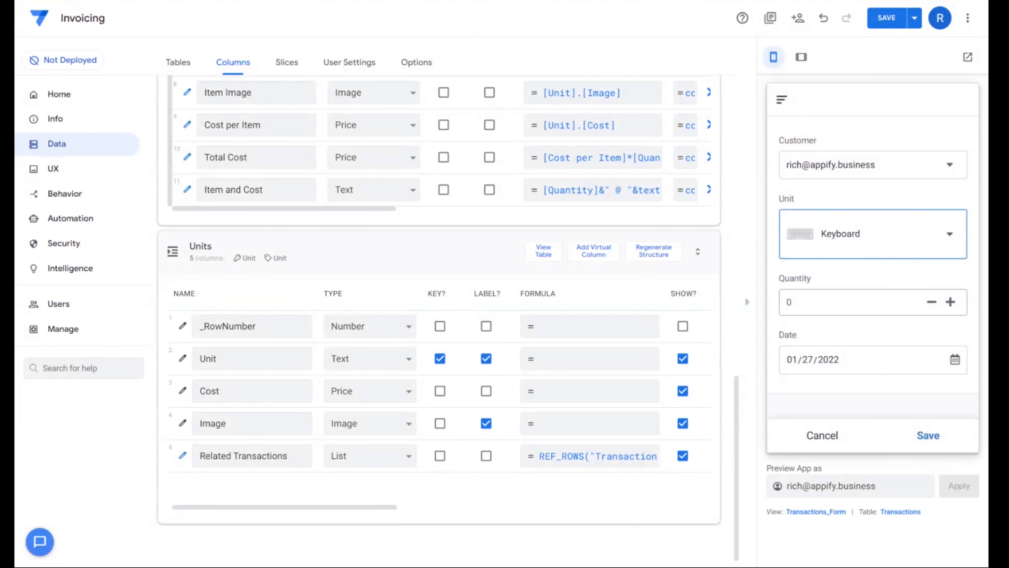
click(803, 302)
key(BackSpace)
text(5)
key(BackSpace)
text(3)
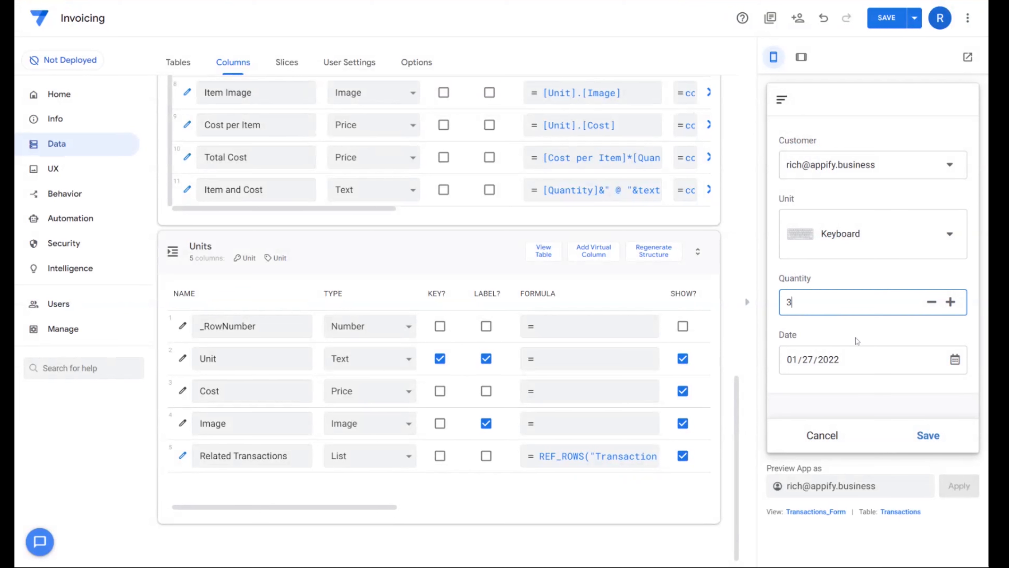
click(928, 435)
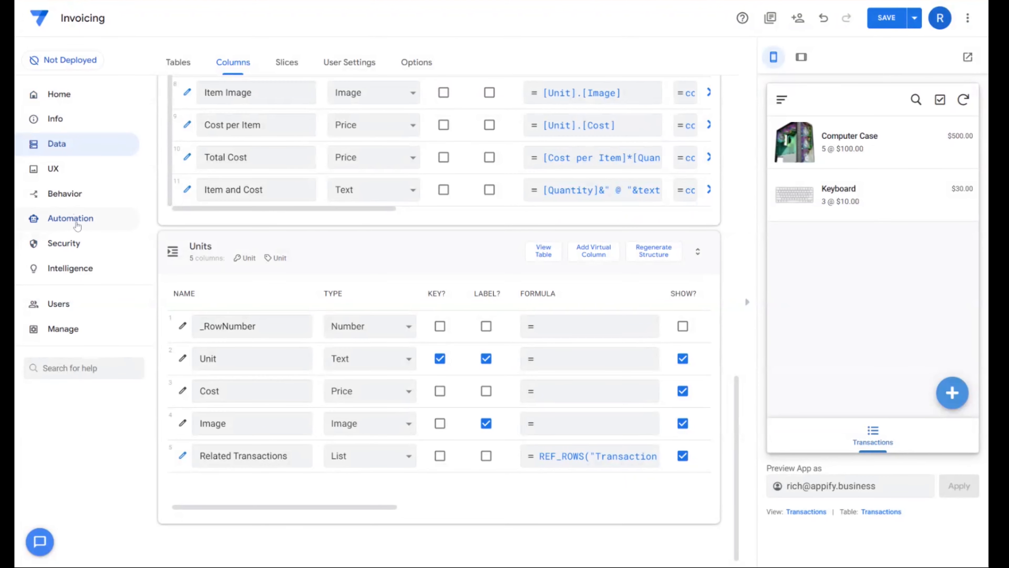
- Create a custom automation bot named Generate Invoice
click(78, 225)
click(195, 171)
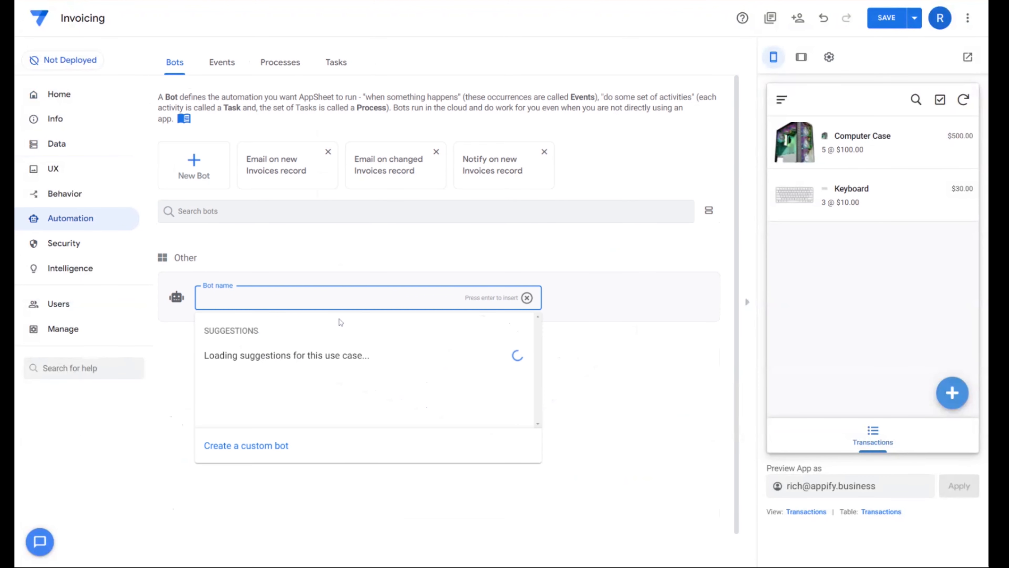
text(Gener)
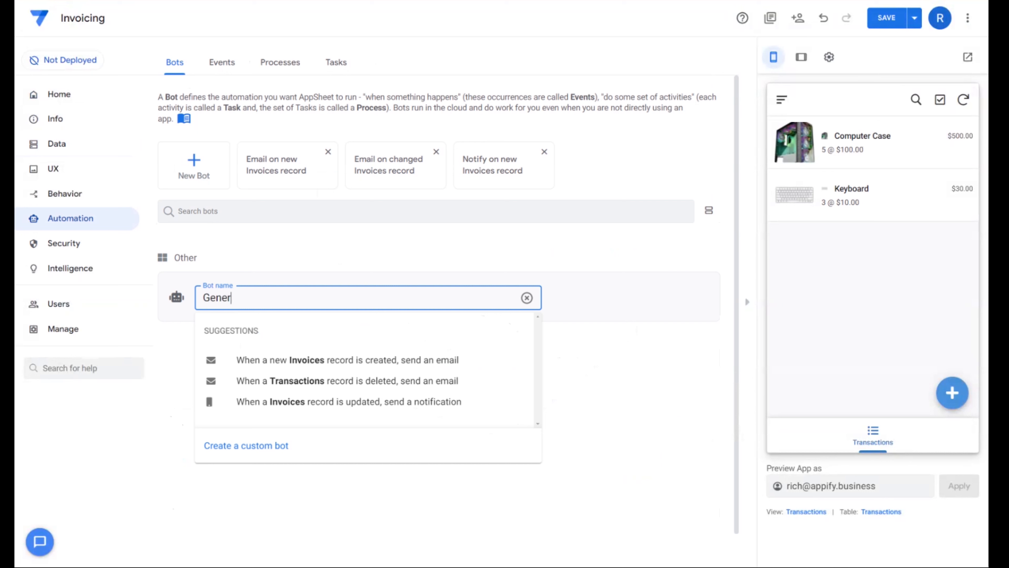
text(ate Invoice)
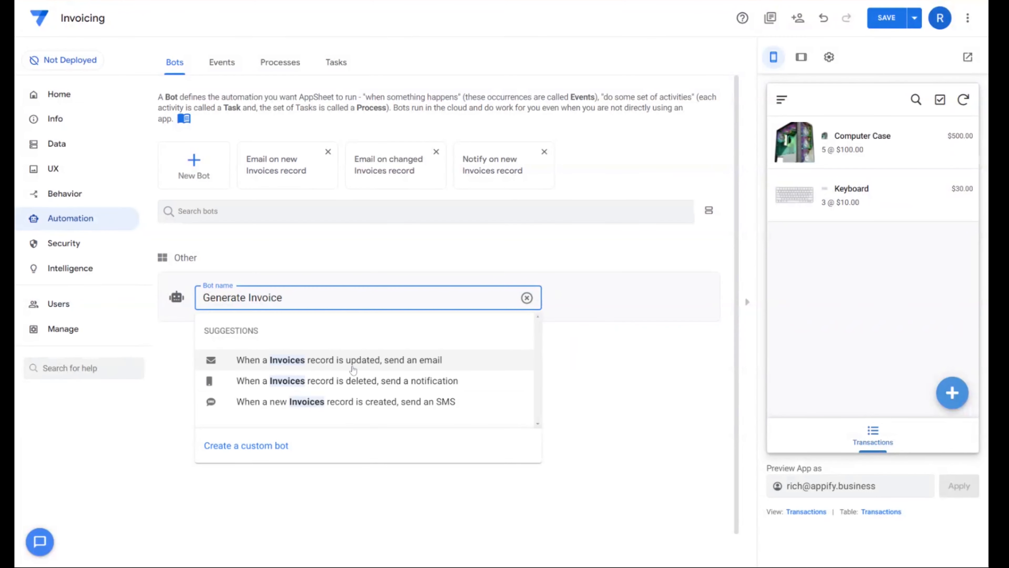
click(282, 446)
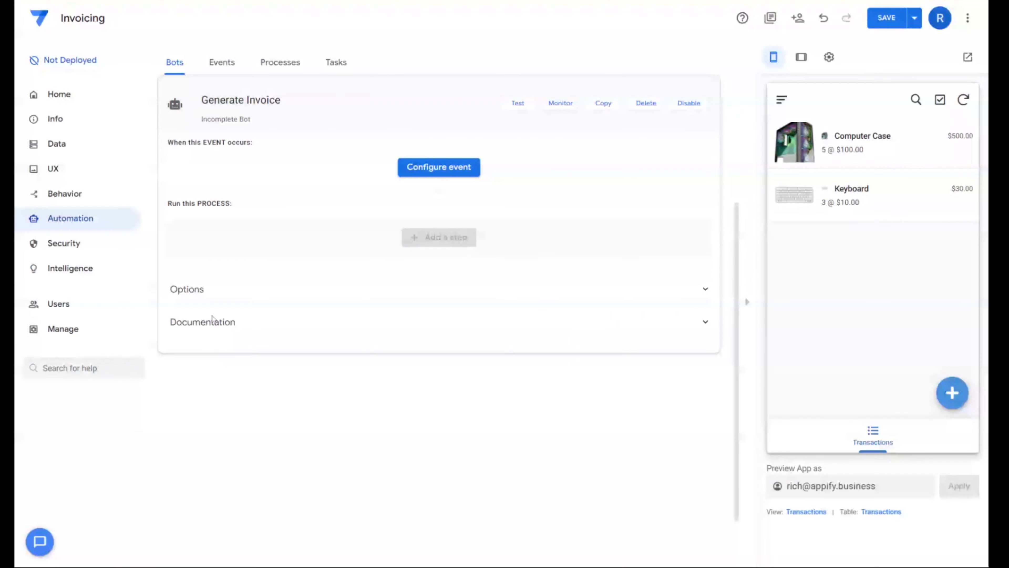
- Configure the bot's event by searching "When new invoice is created" and choosing the suggestion for a new Invoices record being created
click(441, 176)
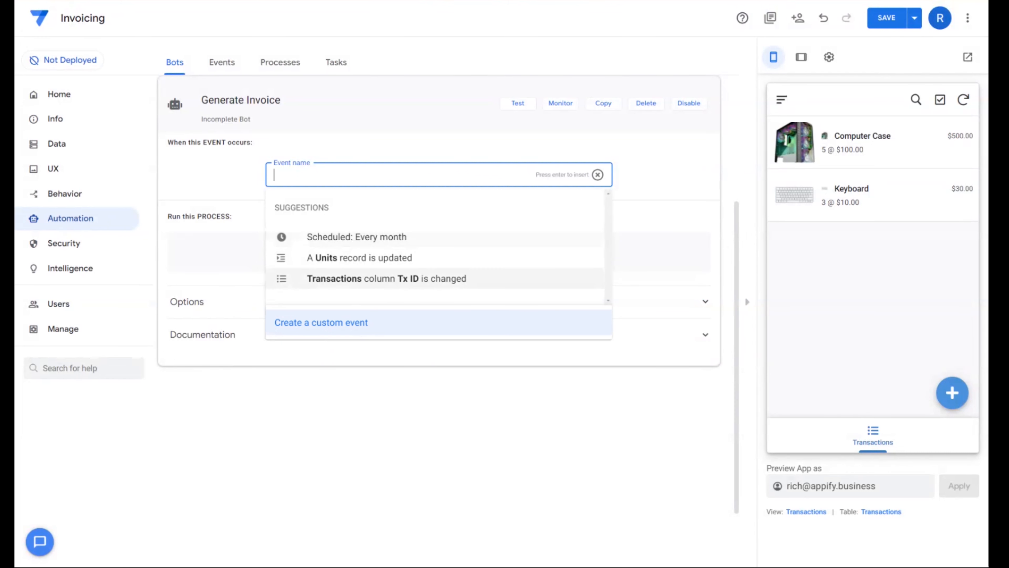
text(When new invoice is cfeat)
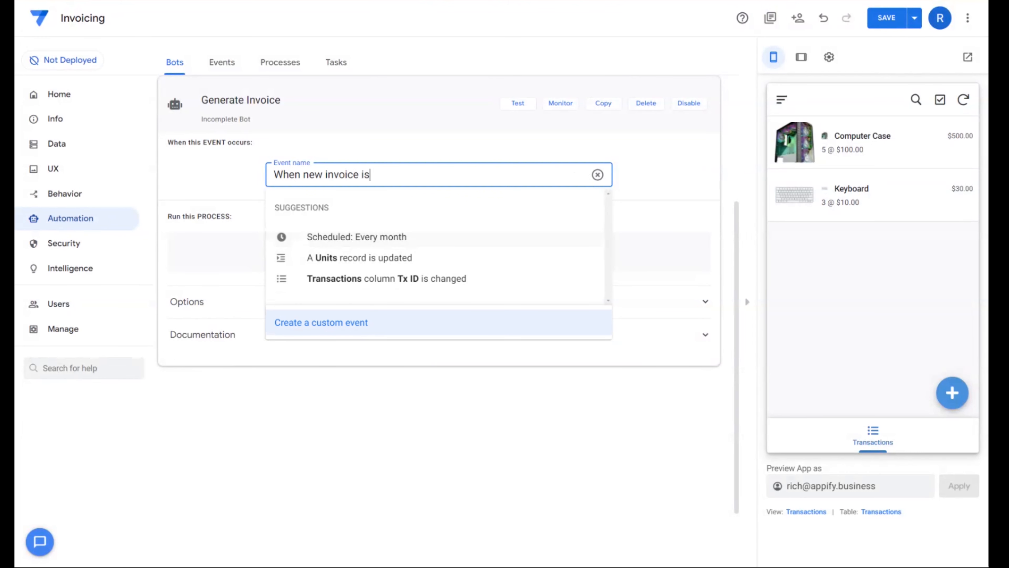
key(BackSpace)
key(BackSpace)
key(BackSpace)
key(BackSpace)
text(reated)
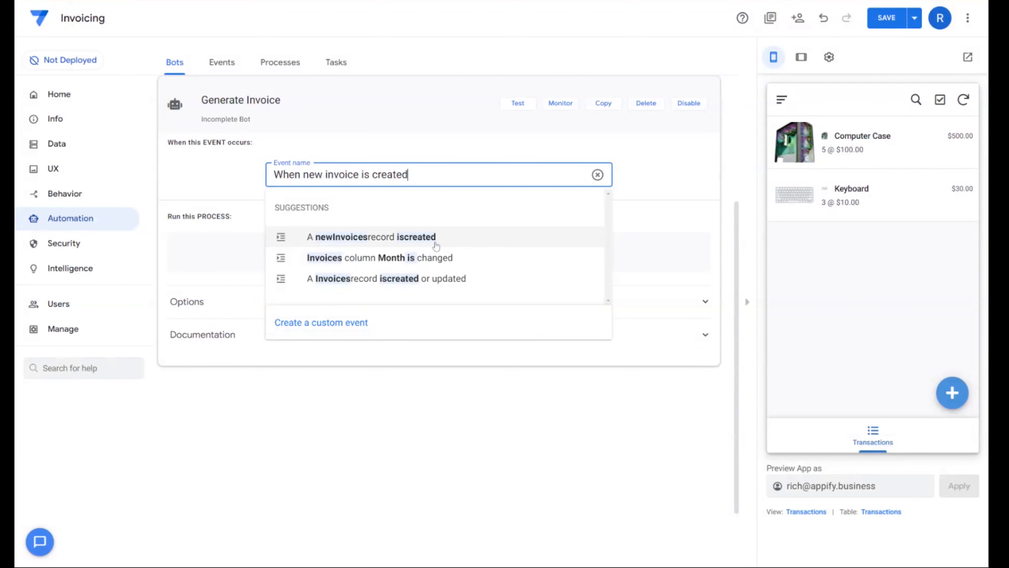
click(433, 239)
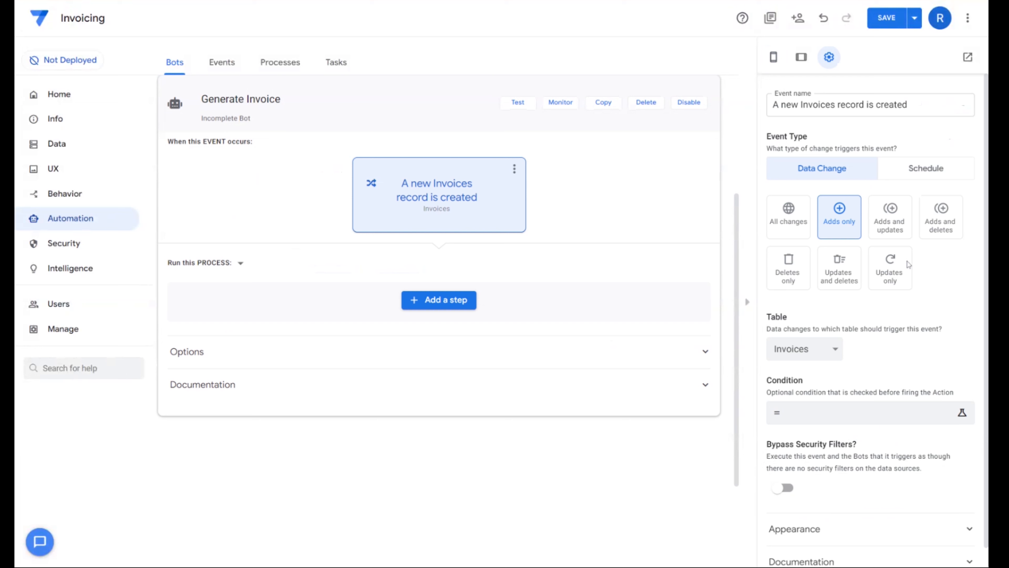
- Add a custom step named "Generate Invoice Email and Update Tx Data" to the bot's process
scroll(536, 281, down, 3)
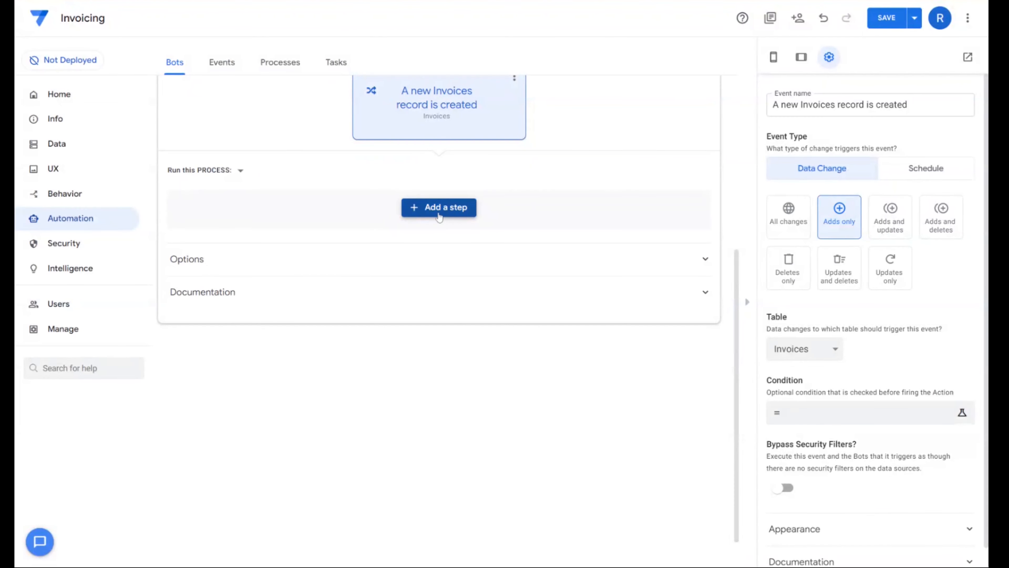
click(440, 215)
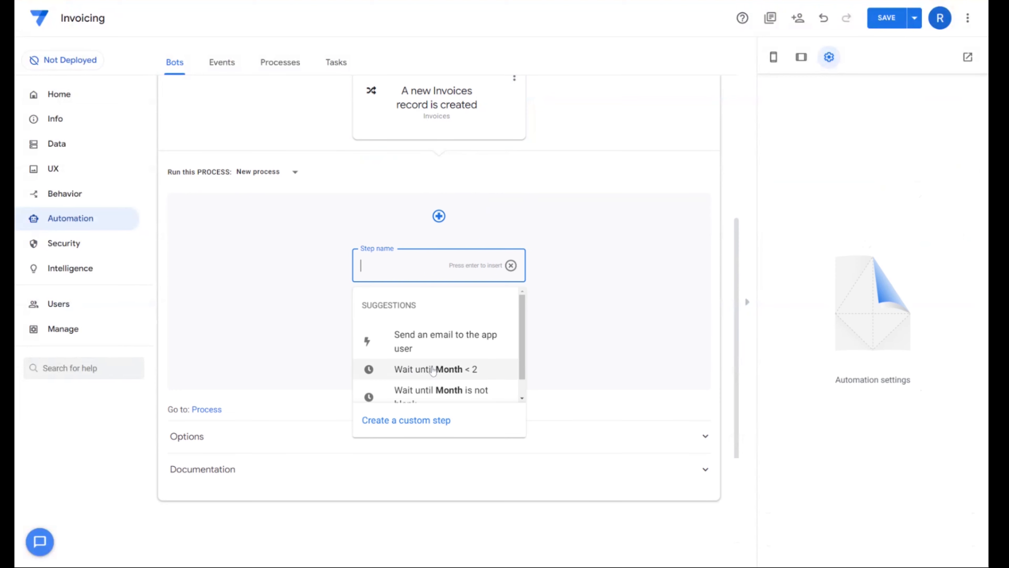
text(Generat)
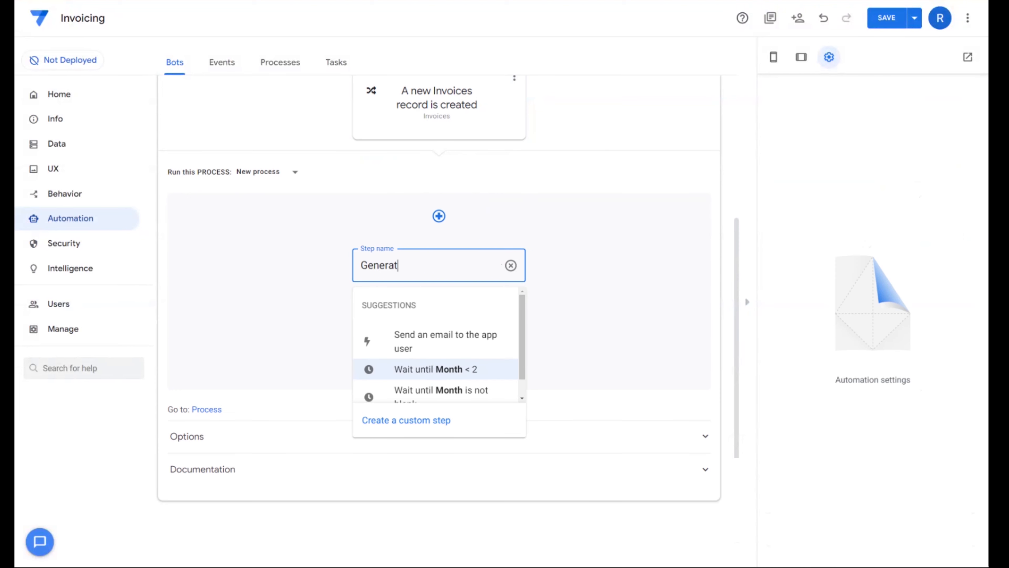
text(e Invoice Email )
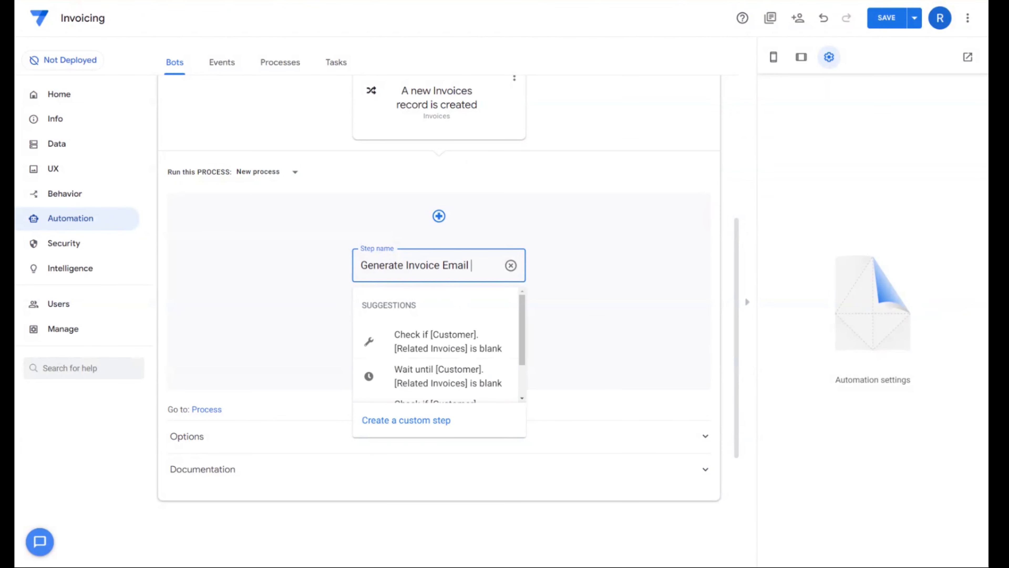
text(and Update )
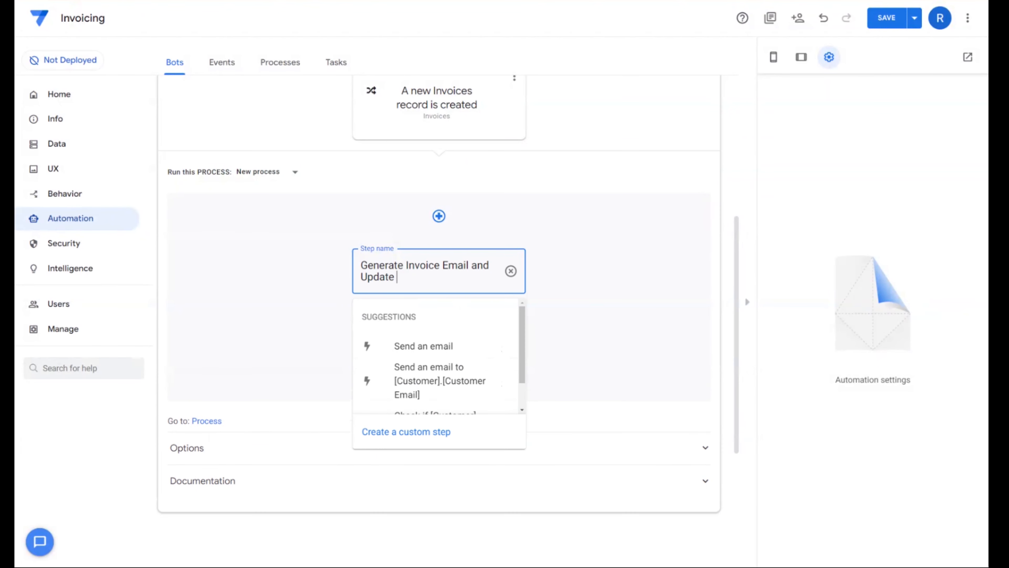
text(Tx Data)
click(461, 430)
key(ctrl+c)
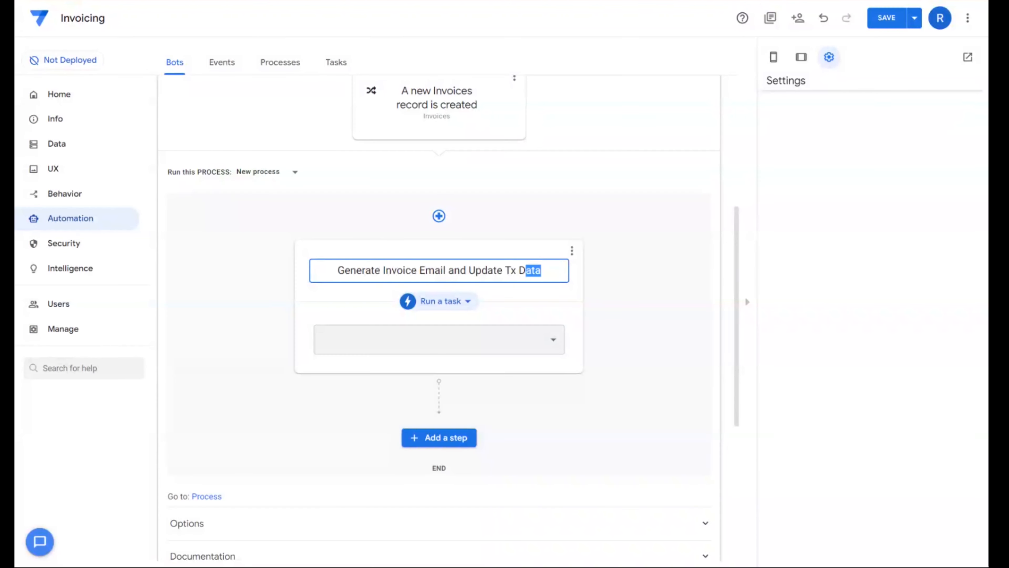
- Name the bot's process "Generate Invoice Email and Update Tx Data" and shorten its step's name to "Update Tx Data"
click(258, 171)
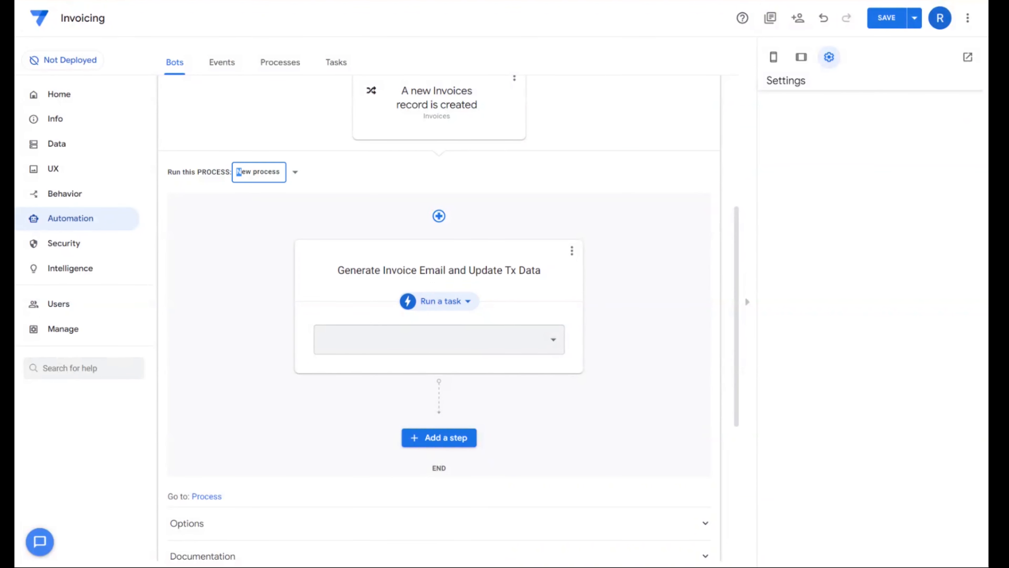
key(ctrl+v)
click(381, 270)
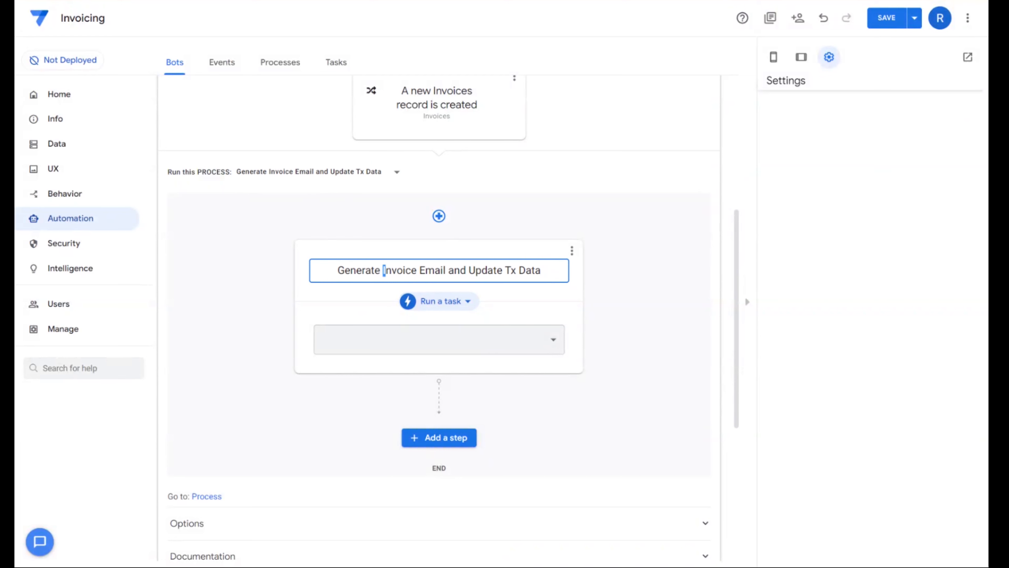
key(BackSpace)
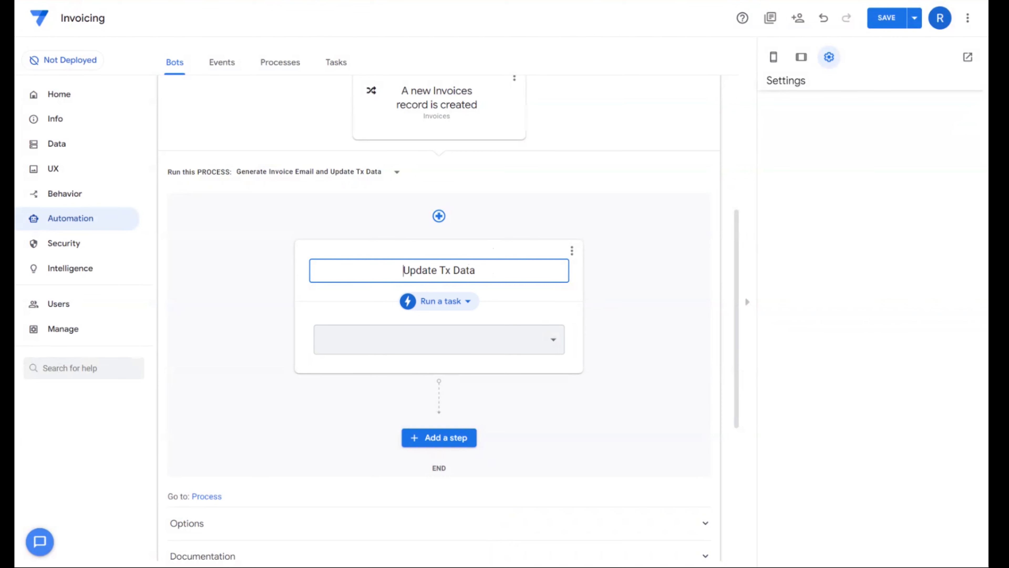
- Add a second process step named "Generate Email and Invoice Attachment"
click(443, 441)
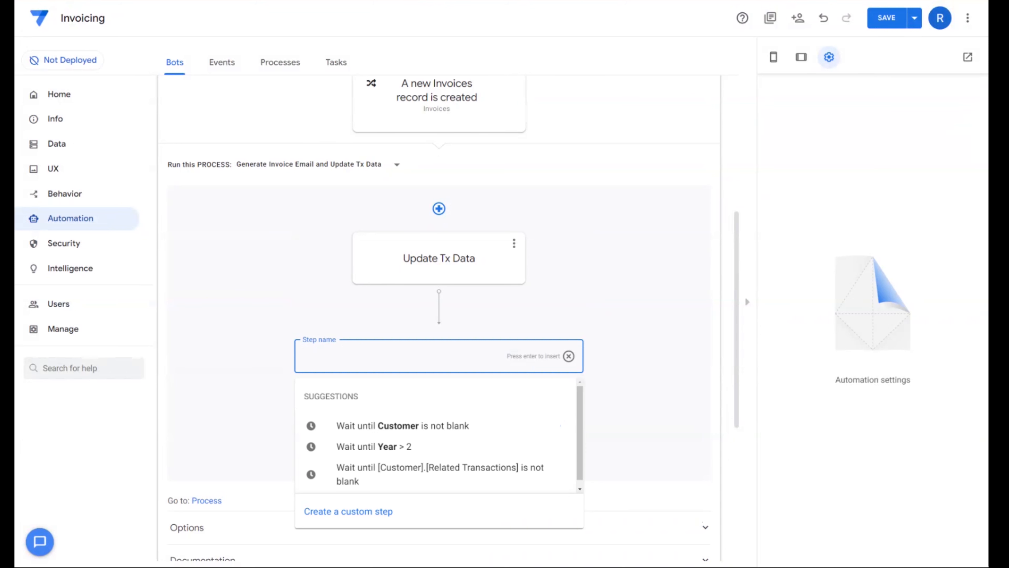
text(Generate Email a)
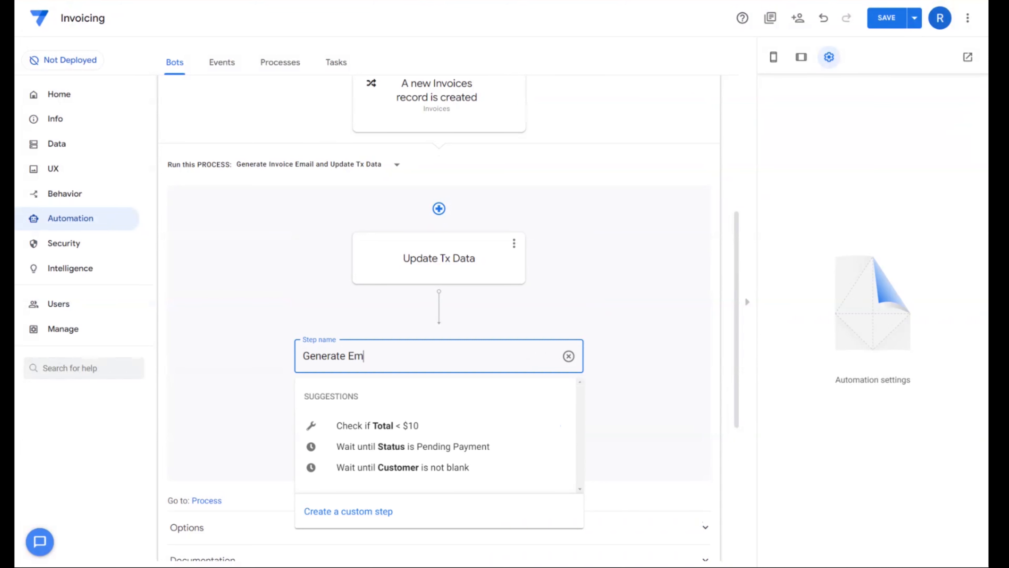
text(nd Invoice Attachment)
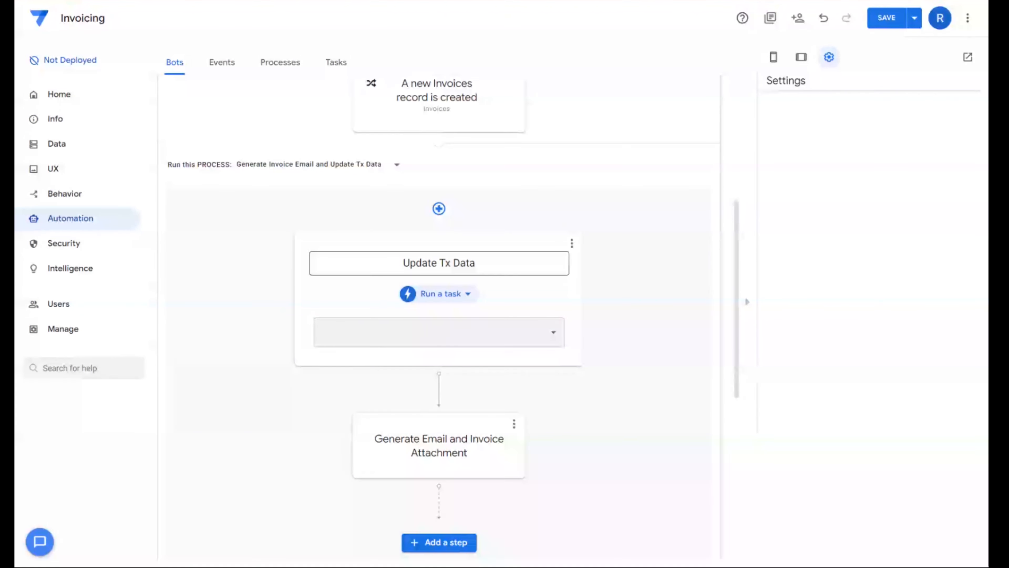
- Make the Update Tx Data step run a data action and create a new action for it
click(443, 297)
click(448, 345)
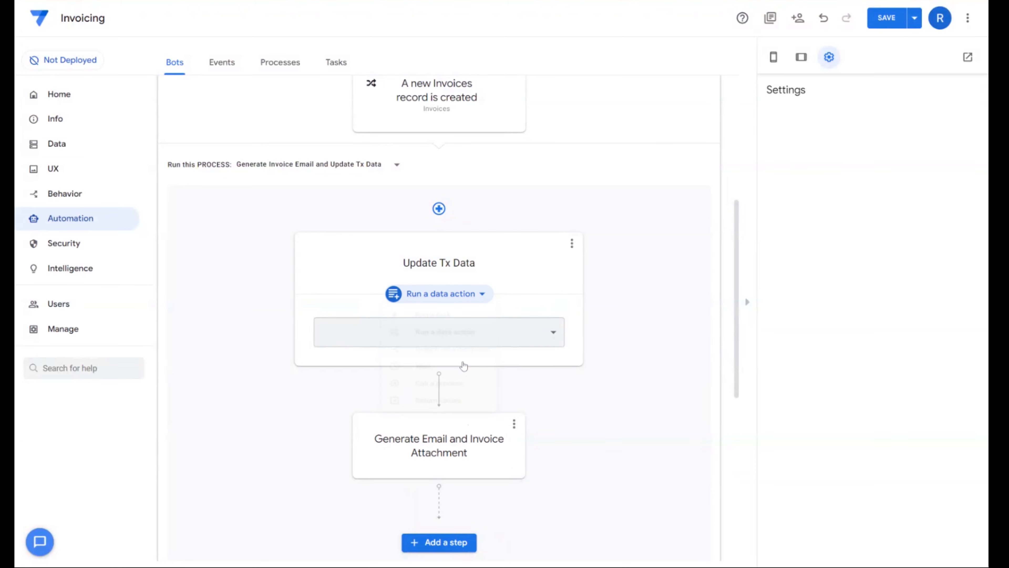
click(466, 335)
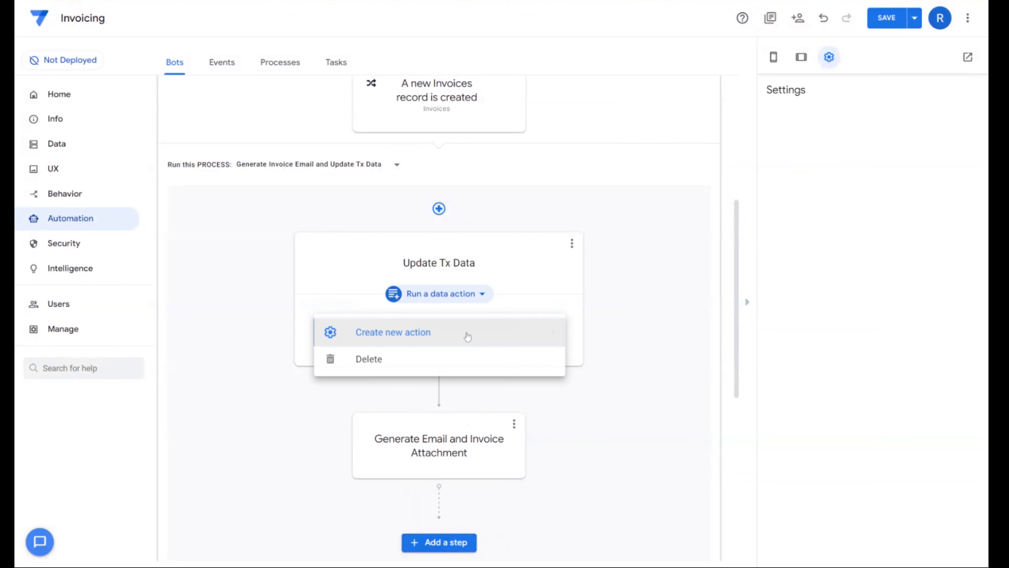
click(388, 333)
- Name the new data action "Add Invoice ID in Tx Table"
click(795, 134)
key(ctrl+a)
text(Update Tx)
text(Invoice)
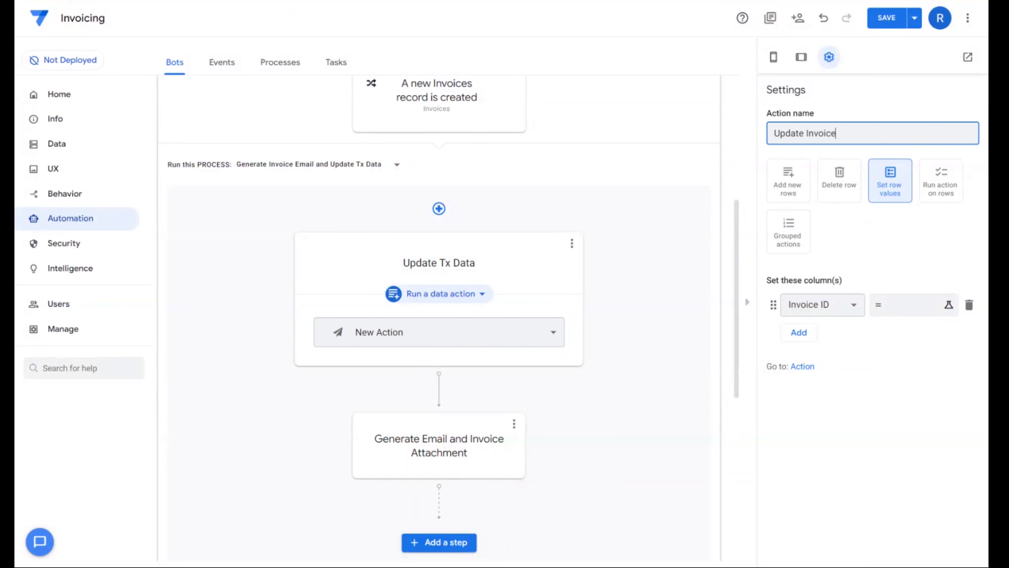
text(Table)
drag(804, 133, 740, 129)
text(Add)
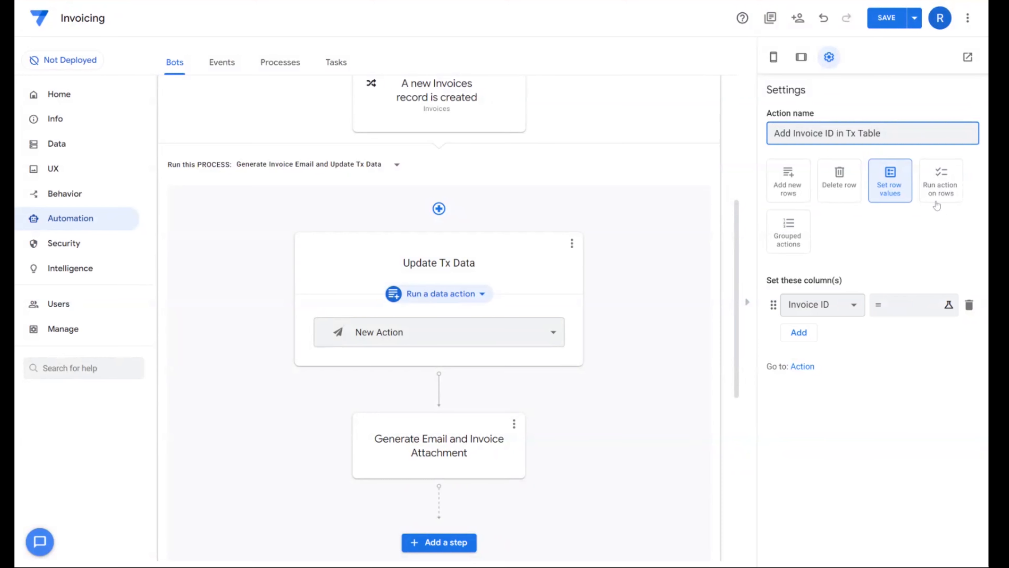
- Set the data action to run an action on rows, with Transactions as the referenced table
click(939, 190)
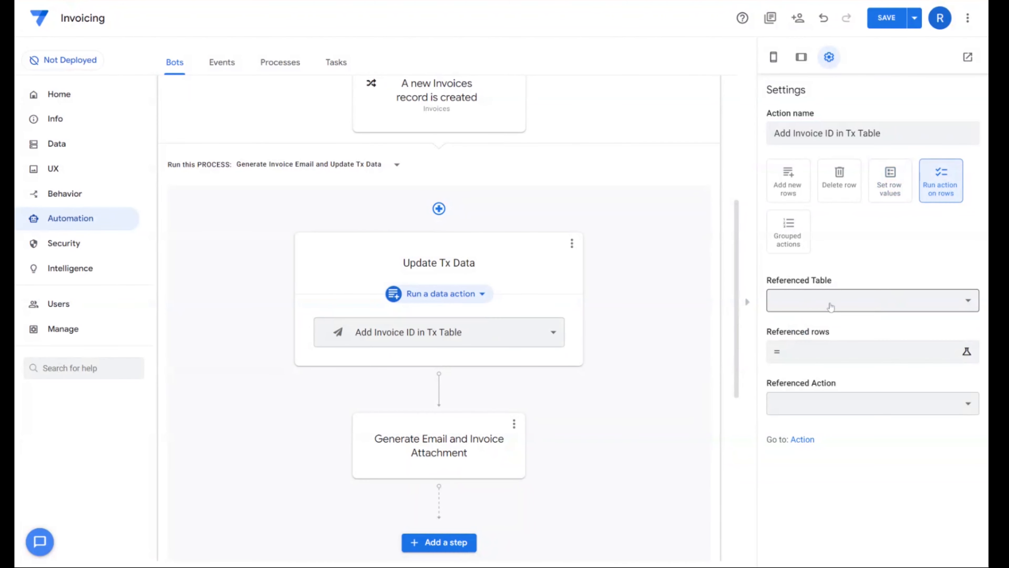
click(821, 306)
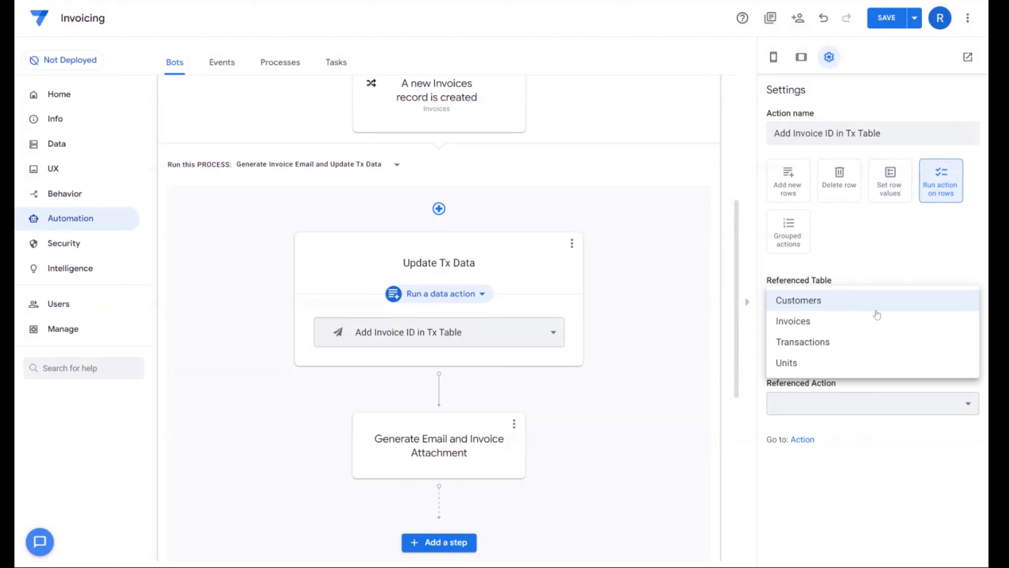
click(800, 352)
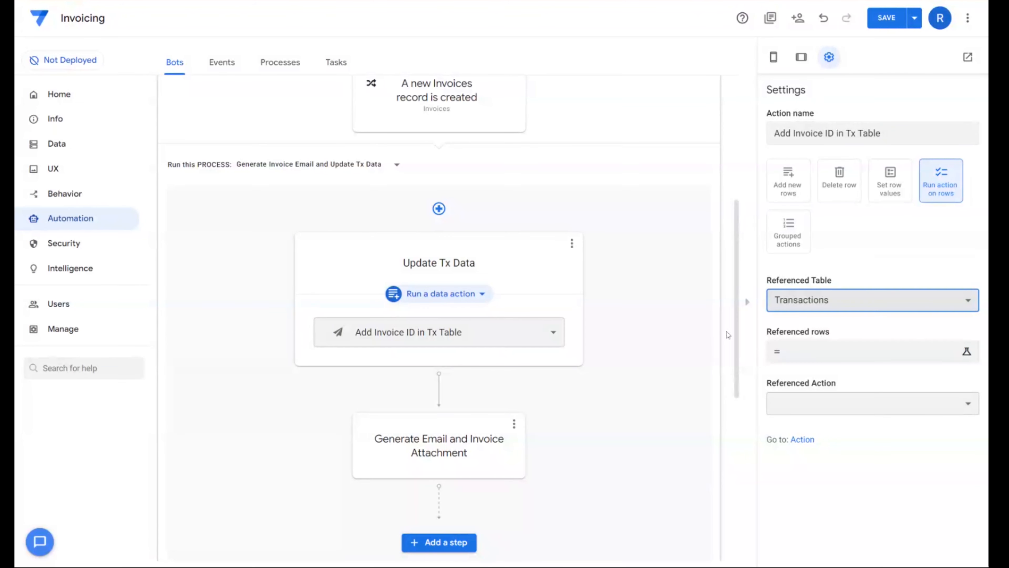
- Start the referenced rows expression with select(Transactions[Tx ID], and( after checking the available Invoices columns
click(831, 358)
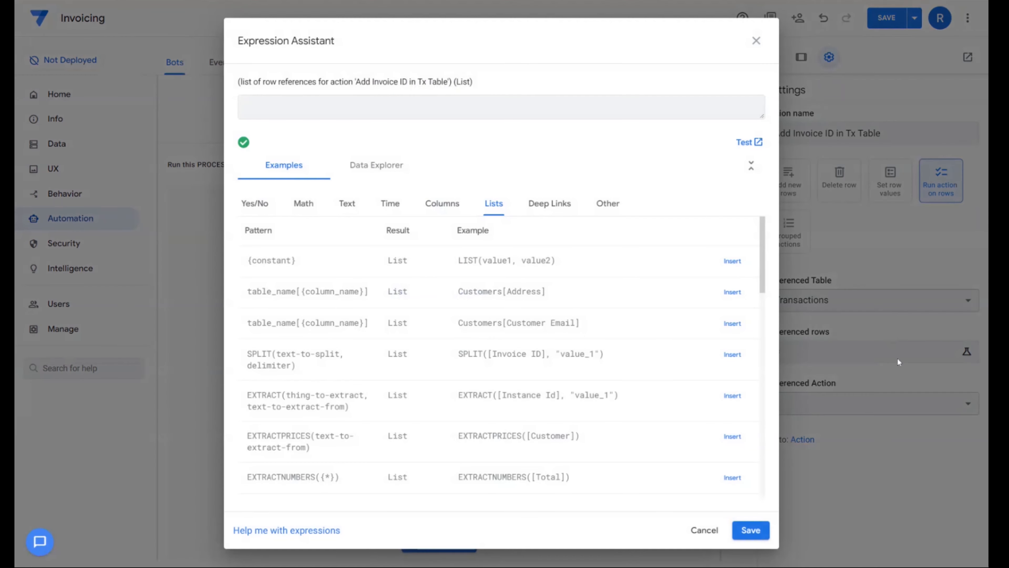
click(443, 203)
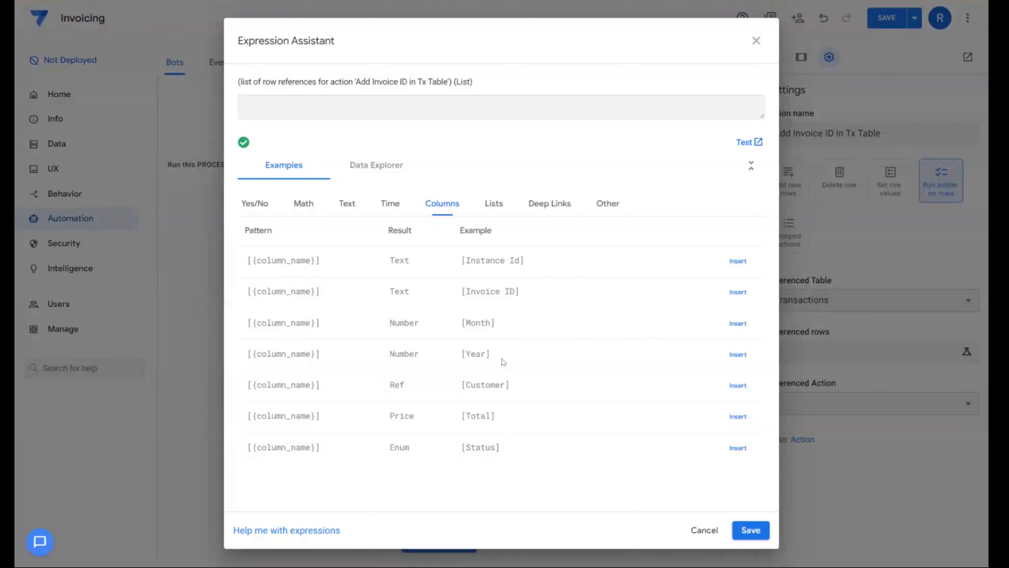
double_click(485, 385)
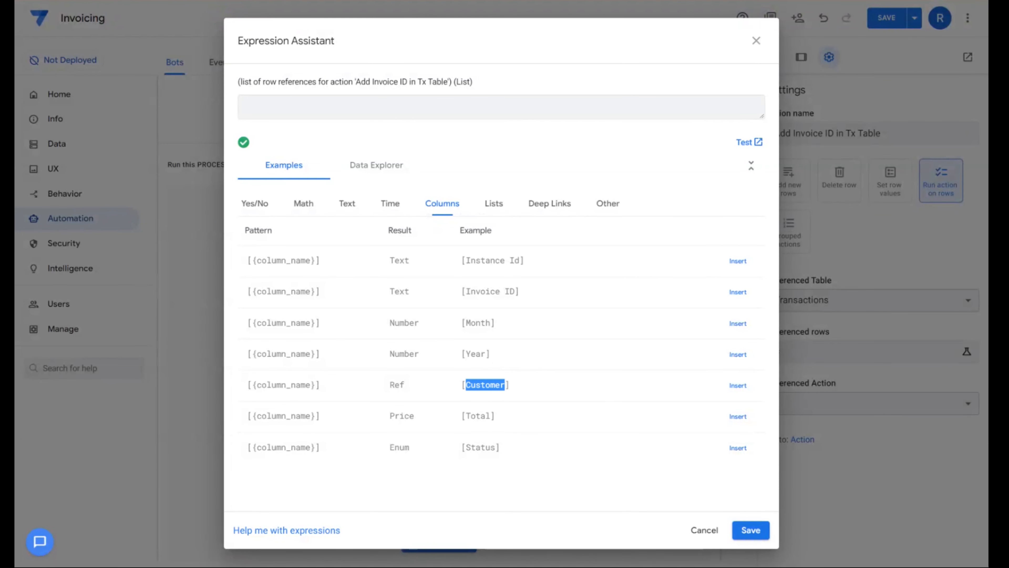
mouse_move(466, 322)
mouse_down()
mouse_move(520, 390)
mouse_move(461, 329)
mouse_up()
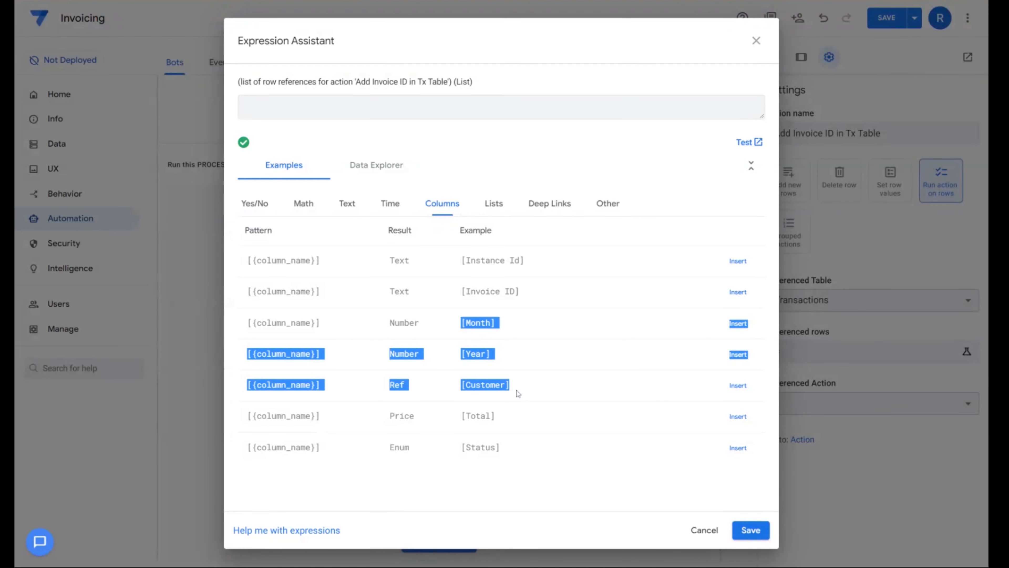
click(327, 111)
text(select()
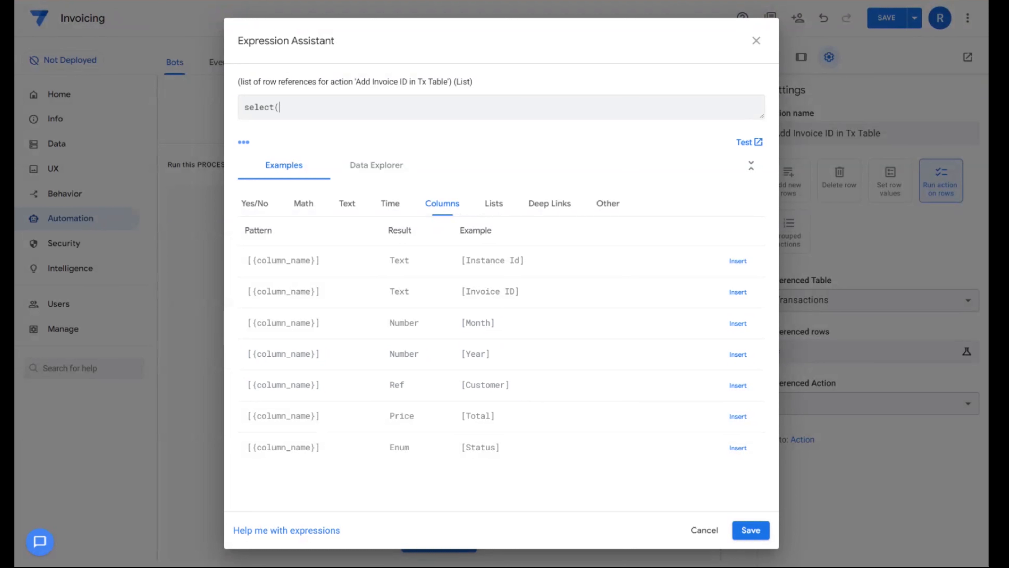
text(Transactions[Tx ID],)
key(Return)
text(and()
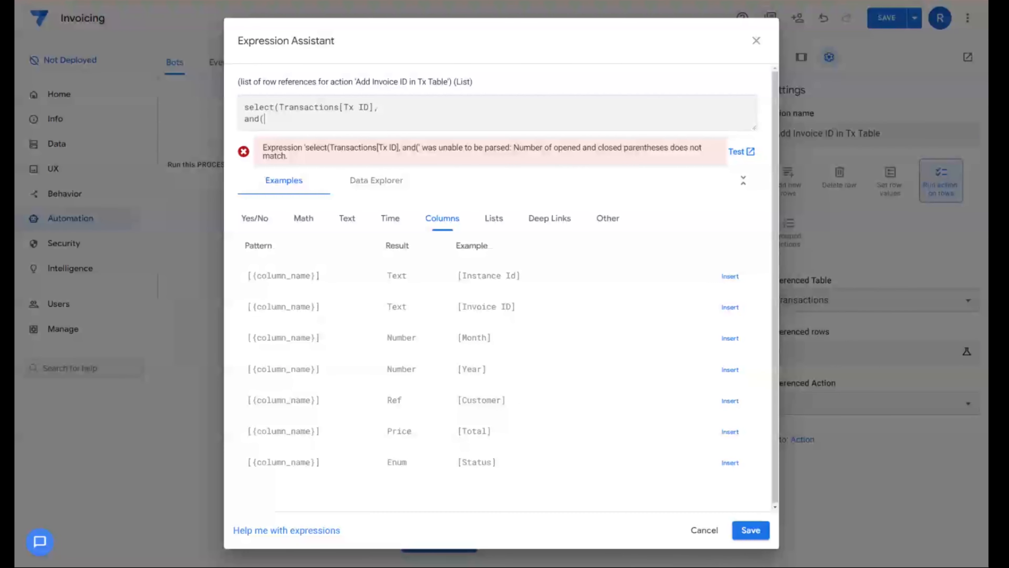
- Add the conditions month([Date])=[_thisrow].[Month] and year([Date])=[_thisrow].[Year] to the referenced rows expression
key(Return)
text(mont)
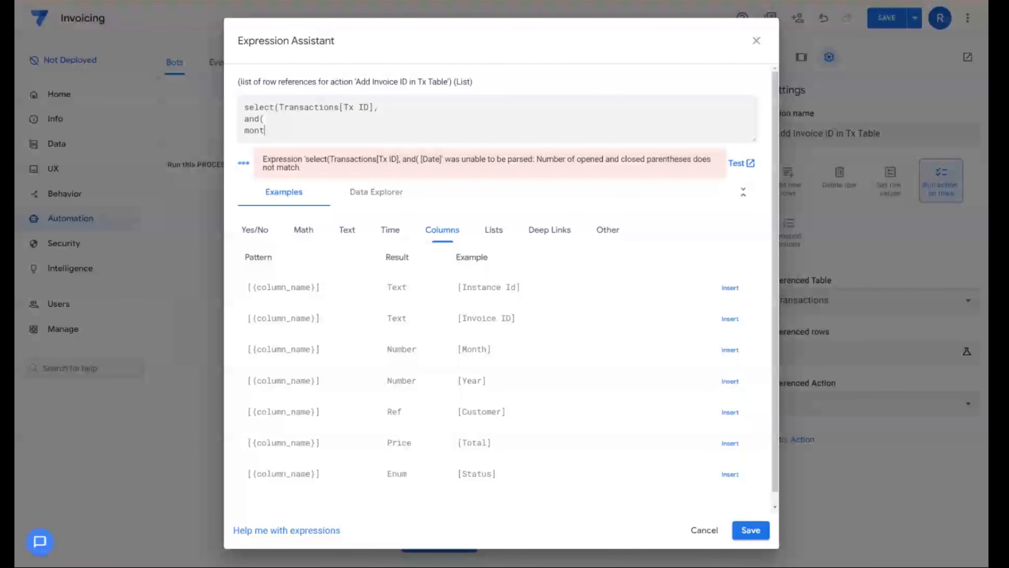
text(h([Date)
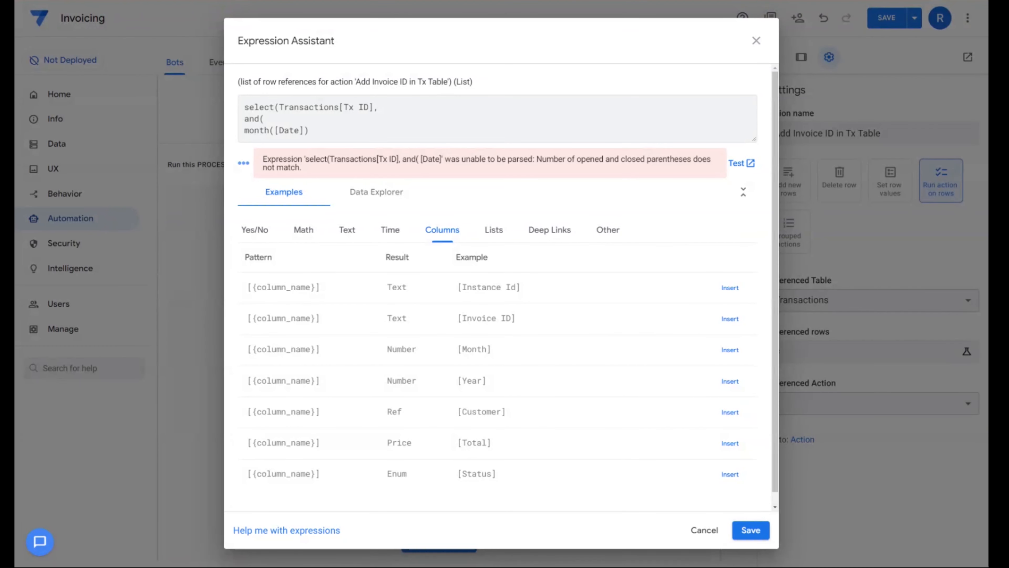
text(])=[_thisrow].[Mont)
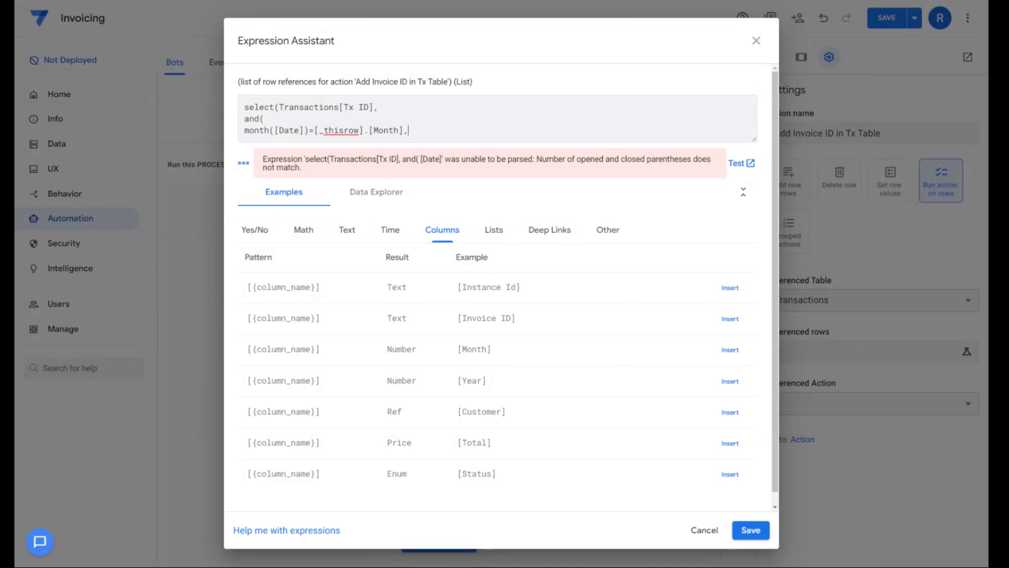
text(h],)
key(Return)
text(year([Date])=[_thisrow].[Year],)
key(Return)
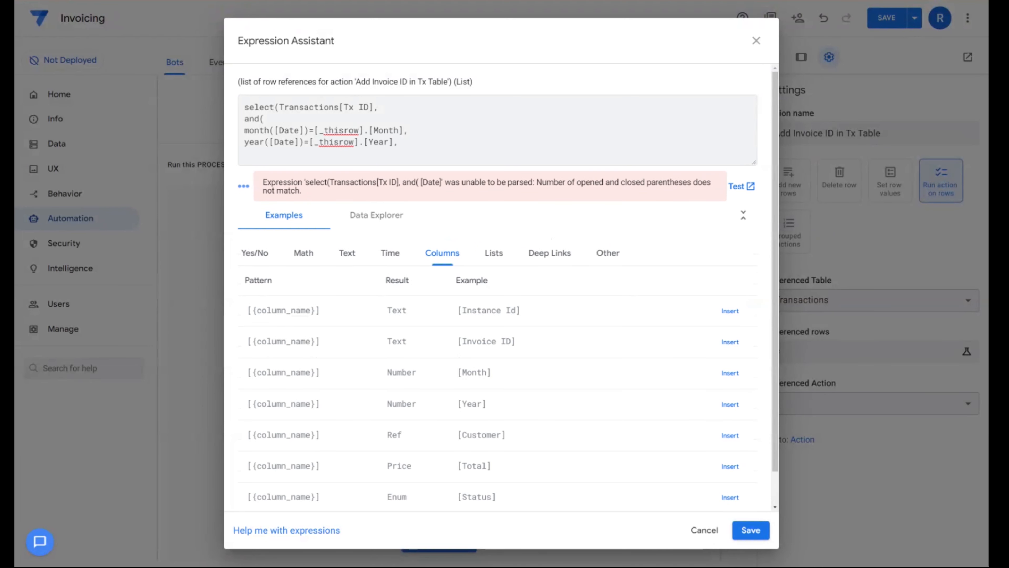
- Add the condition [Customer]=[_thisrow].[Customer], close both parentheses and save the referenced rows expression
text([Customer)
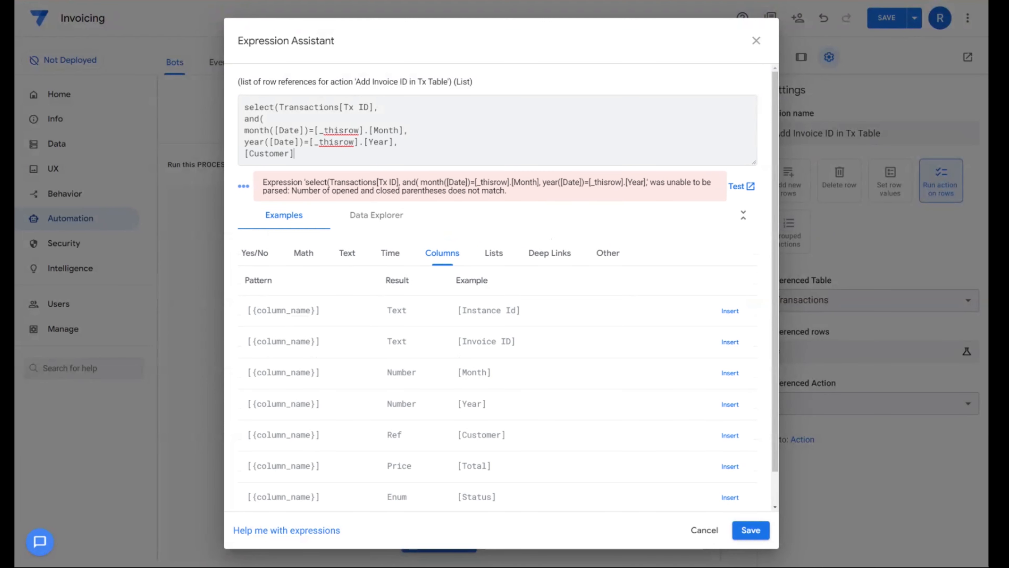
text(],)
key(BackSpace)
text(=[_thisrow].[Customer])
key(Return)
text())
key(Return)
text())
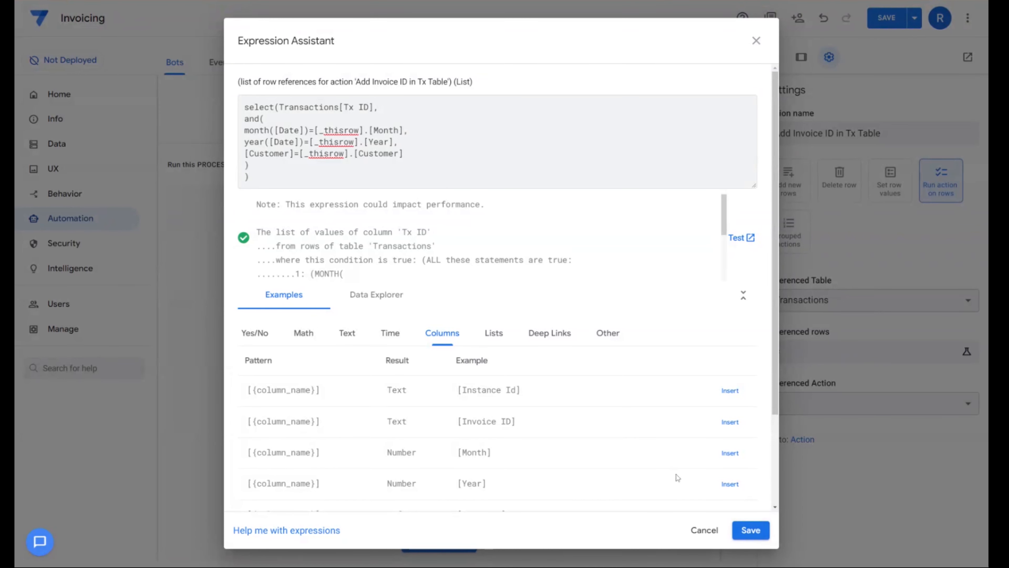
click(751, 530)
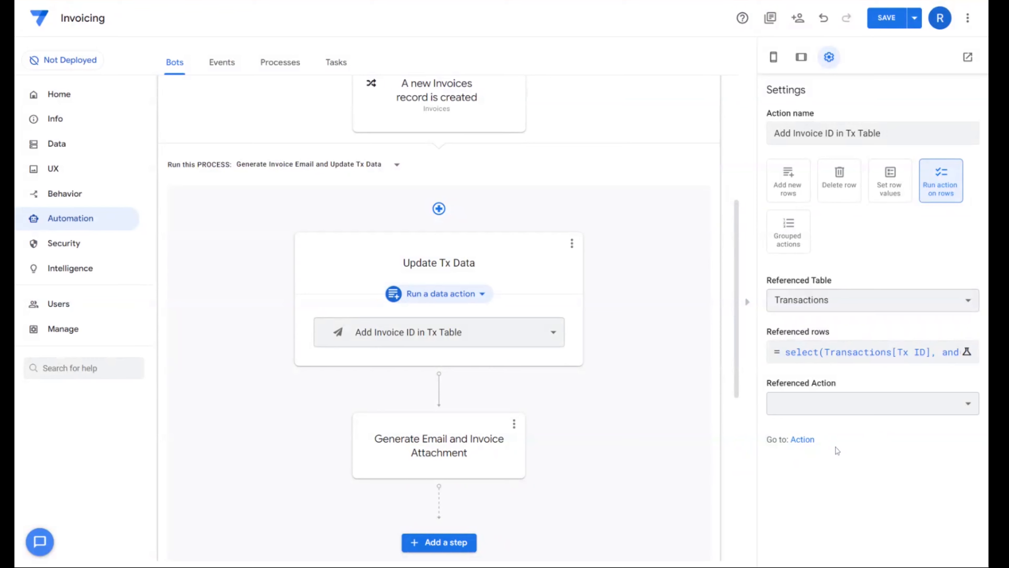
- Create a new behavior action named "Input Invoice ID" for the Transactions table
click(49, 197)
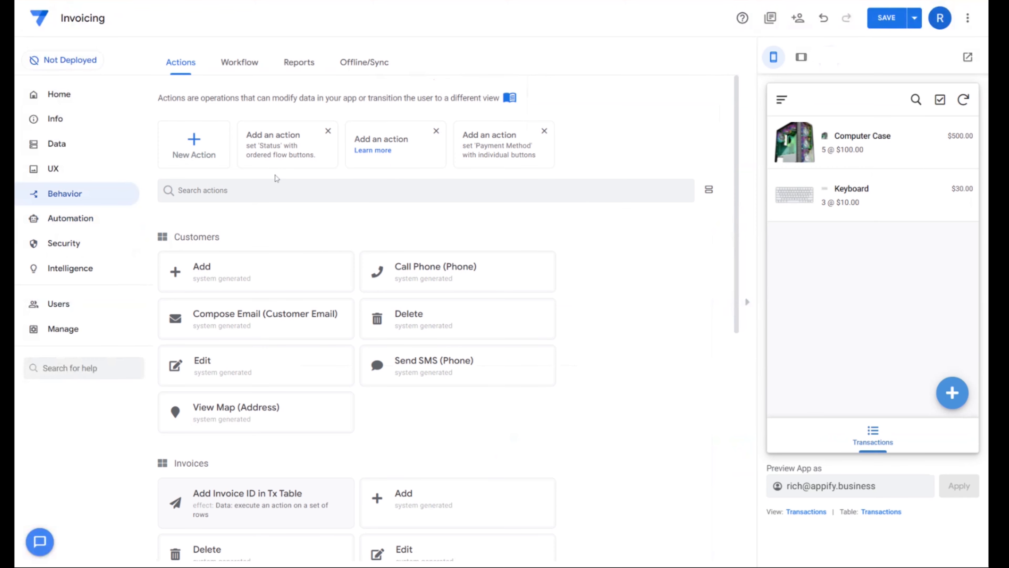
click(196, 150)
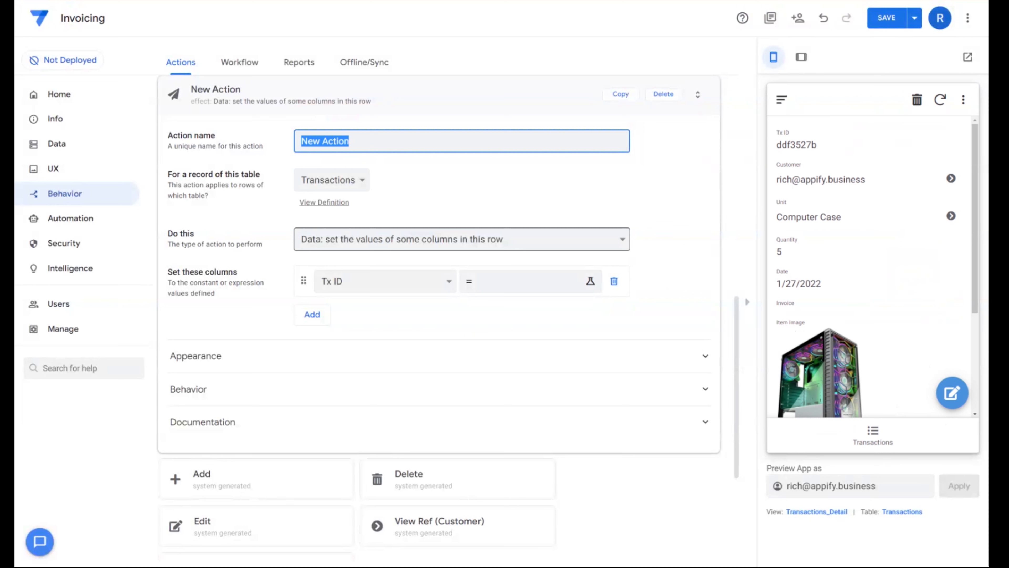
text(nnput Invoice ID)
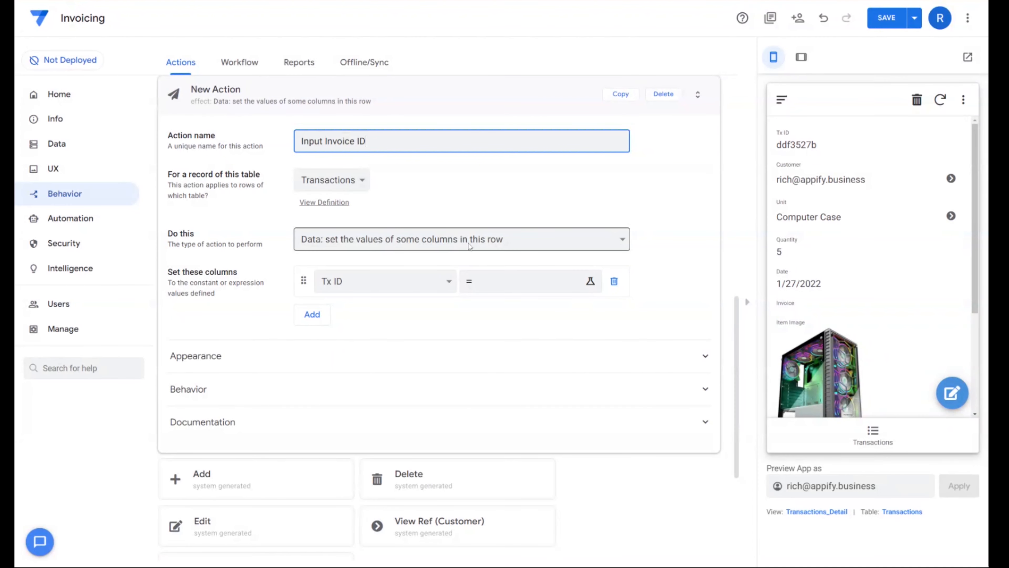
- Make the Input Invoice ID action set the Invoice column to input(invoiceID, "") and save the expression
click(360, 279)
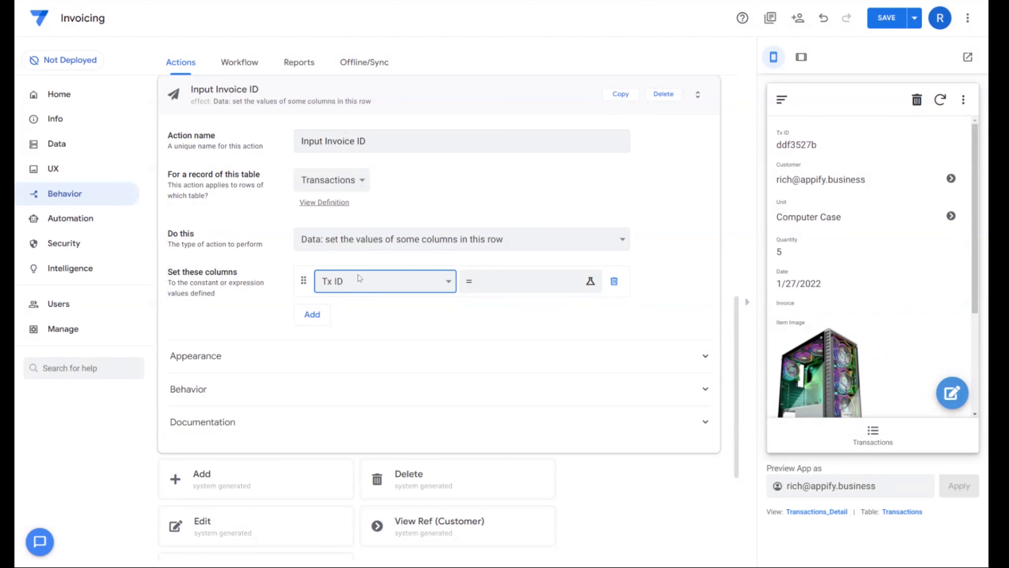
click(405, 297)
click(489, 283)
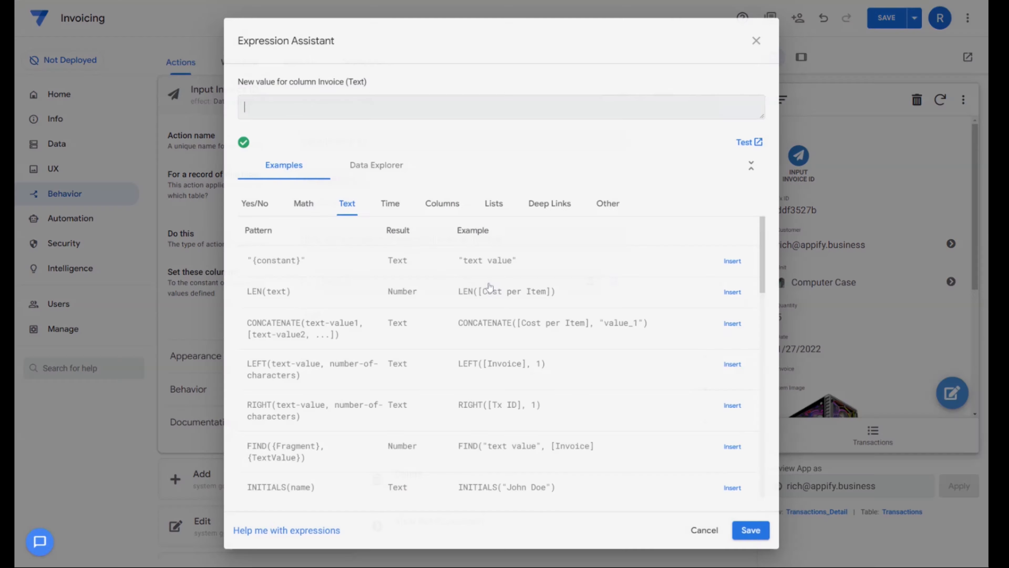
text(input()
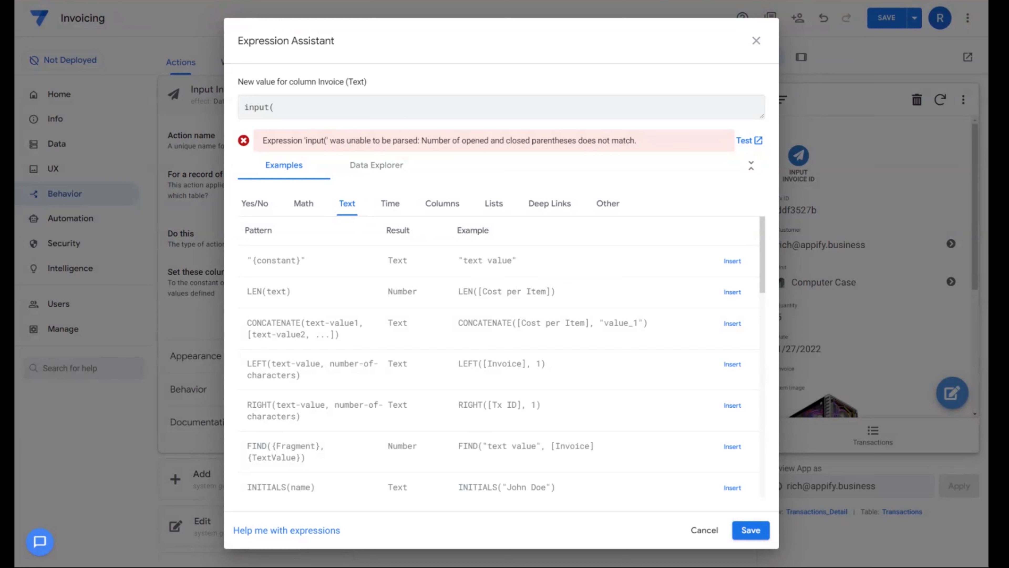
text(invoiceID,)
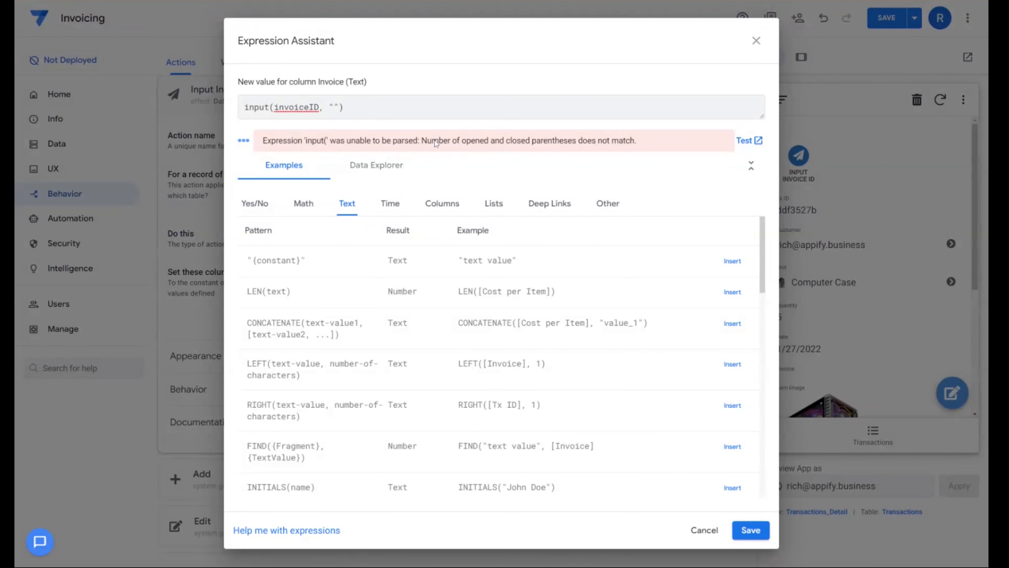
click(750, 530)
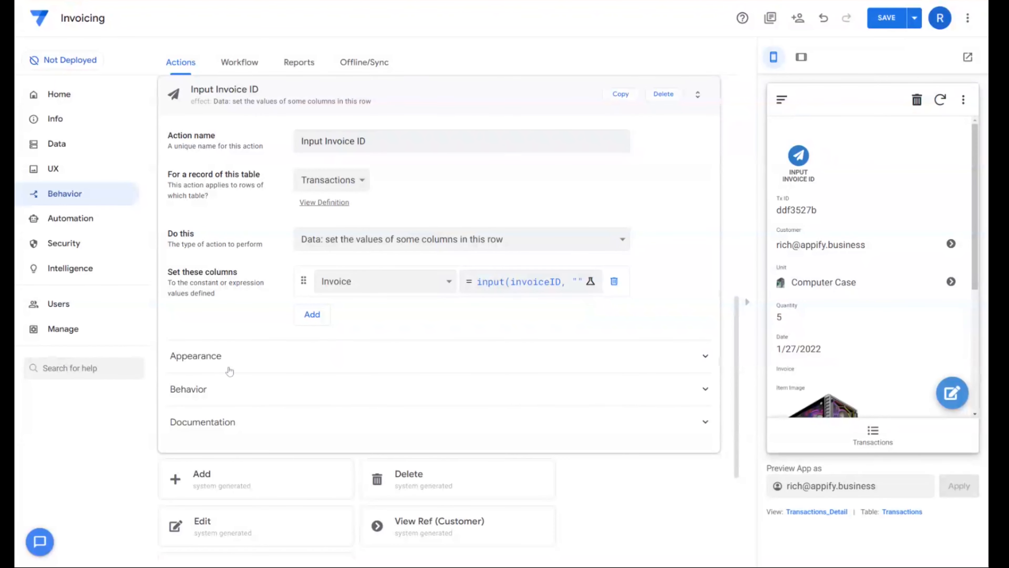
- Review the behavior and appearance settings of the Input Invoice ID action
click(223, 387)
scroll(433, 359, up, 1)
scroll(431, 360, up, 3)
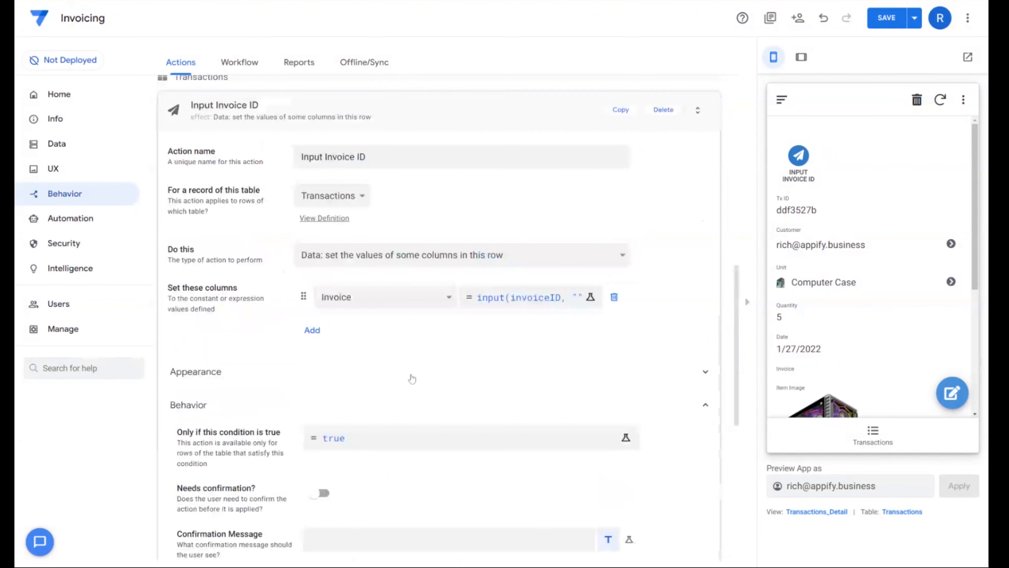
scroll(288, 356, up, 4)
scroll(263, 308, down, 3)
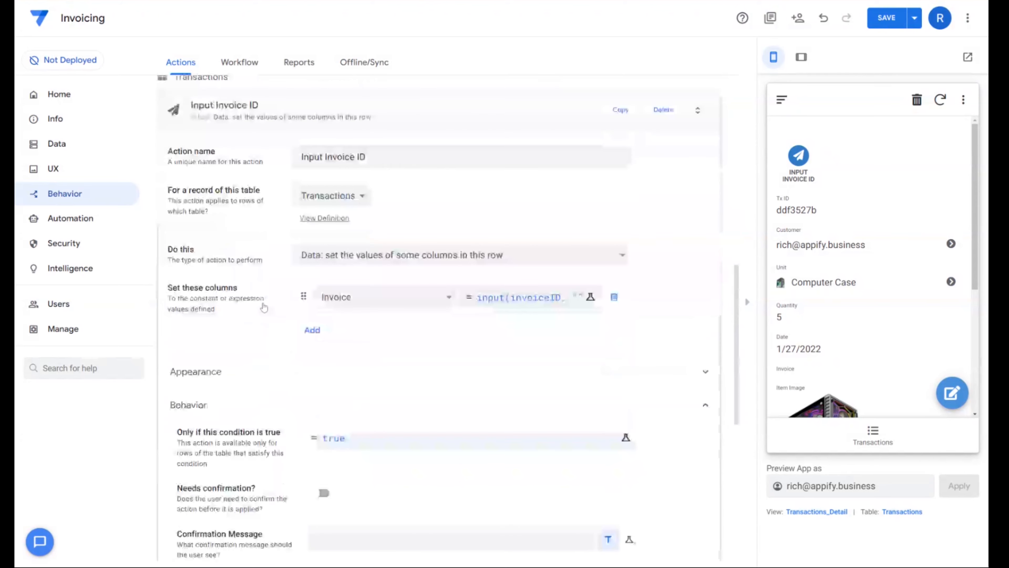
click(254, 399)
scroll(278, 357, down, 10)
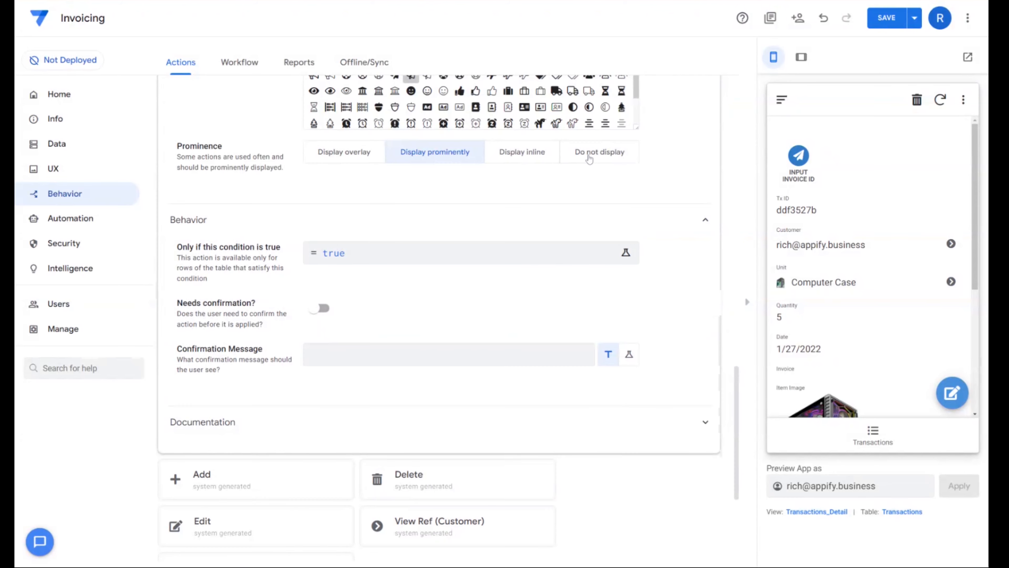
click(591, 154)
scroll(509, 272, up, 10)
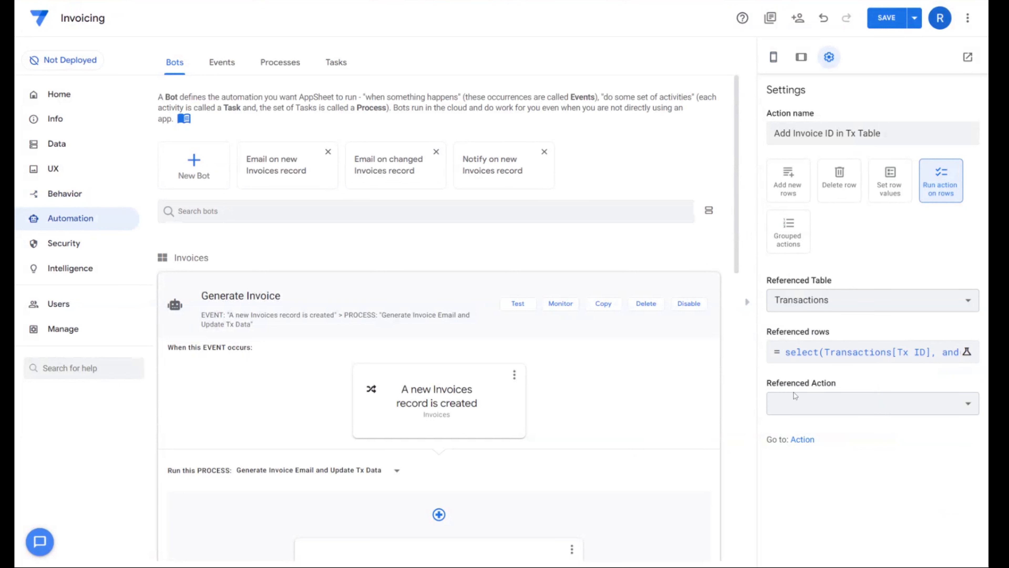
- Set the referenced action of Add Invoice ID in Tx Table to Input Invoice ID and save the app
click(828, 407)
click(815, 428)
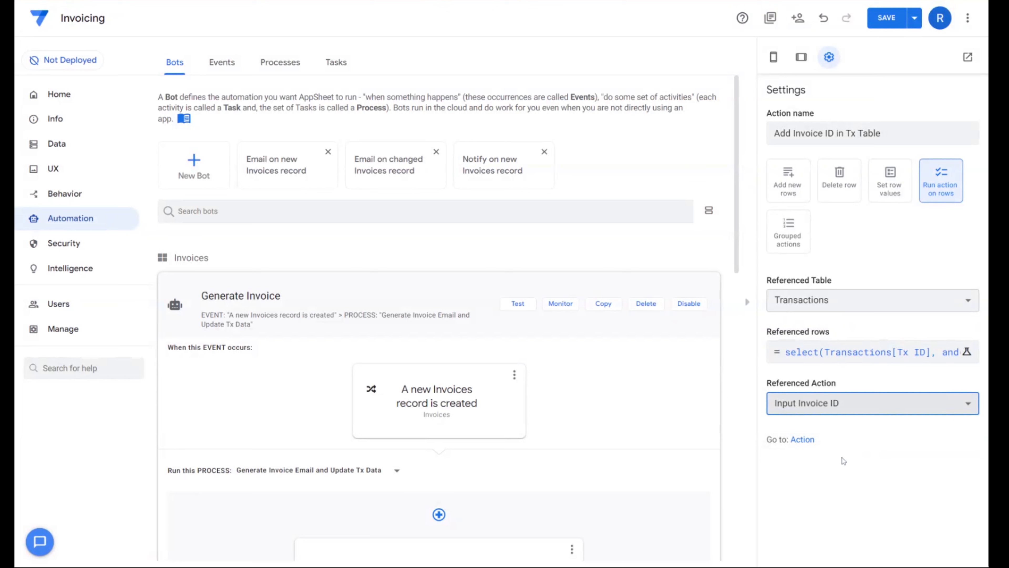
click(886, 19)
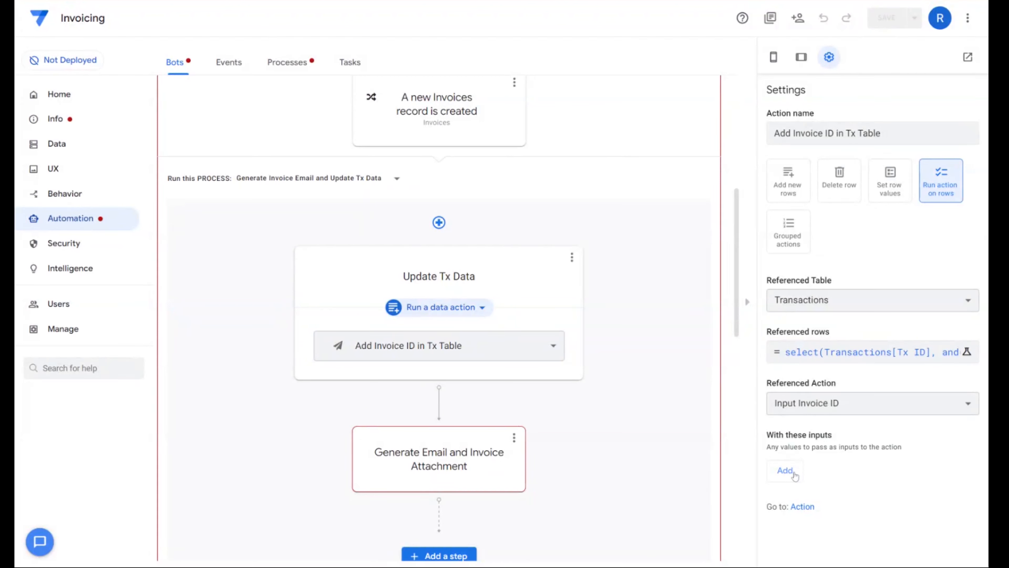
- Add the invoiceid input to the referenced action, assign it the value [Invoice ID] and save the expression
click(785, 471)
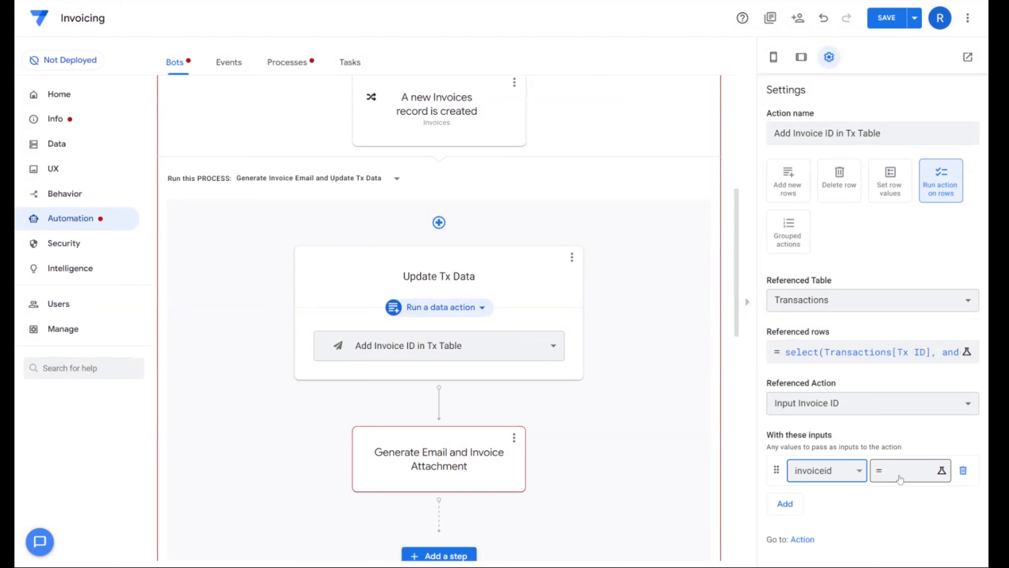
click(899, 477)
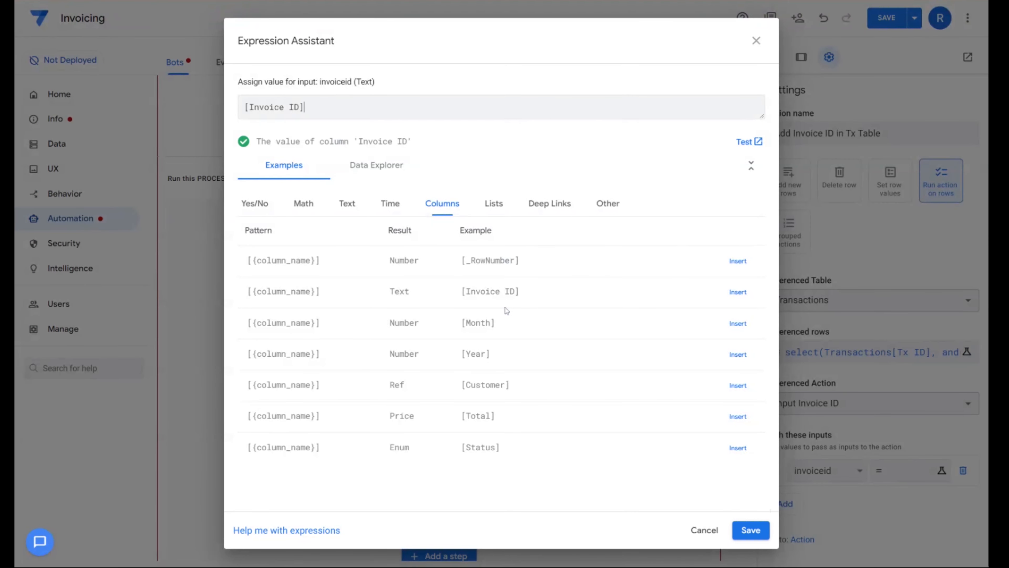
click(751, 530)
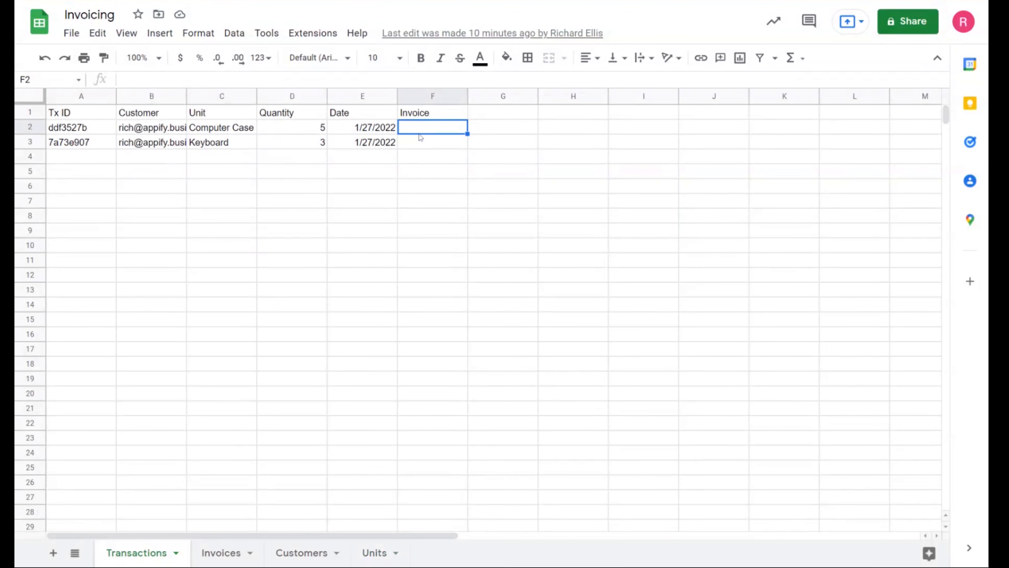
- Change the Transactions table's Invoice column to type Ref with Invoices as the source table
click(428, 162)
drag(445, 127, 446, 155)
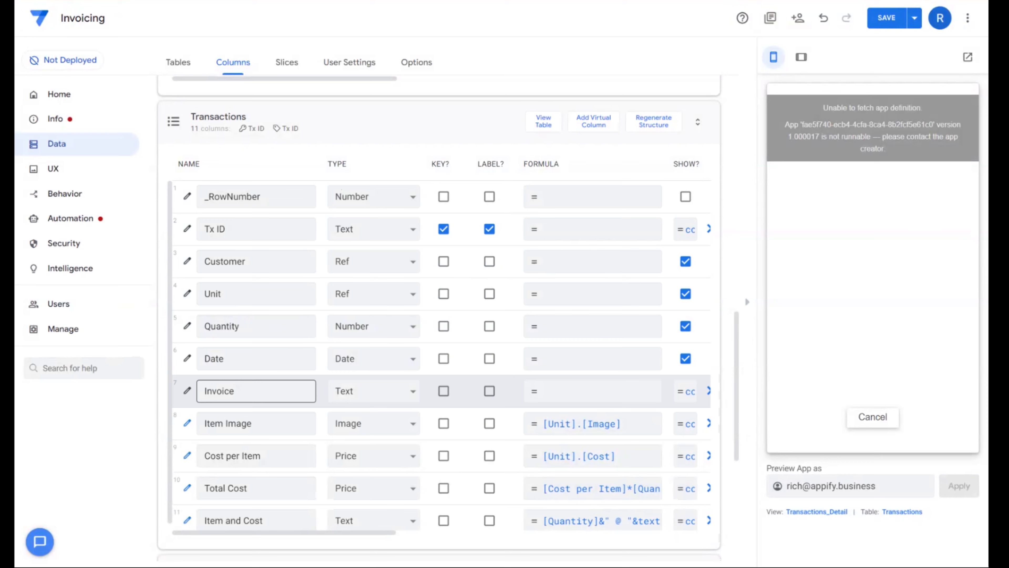
key(Tab)
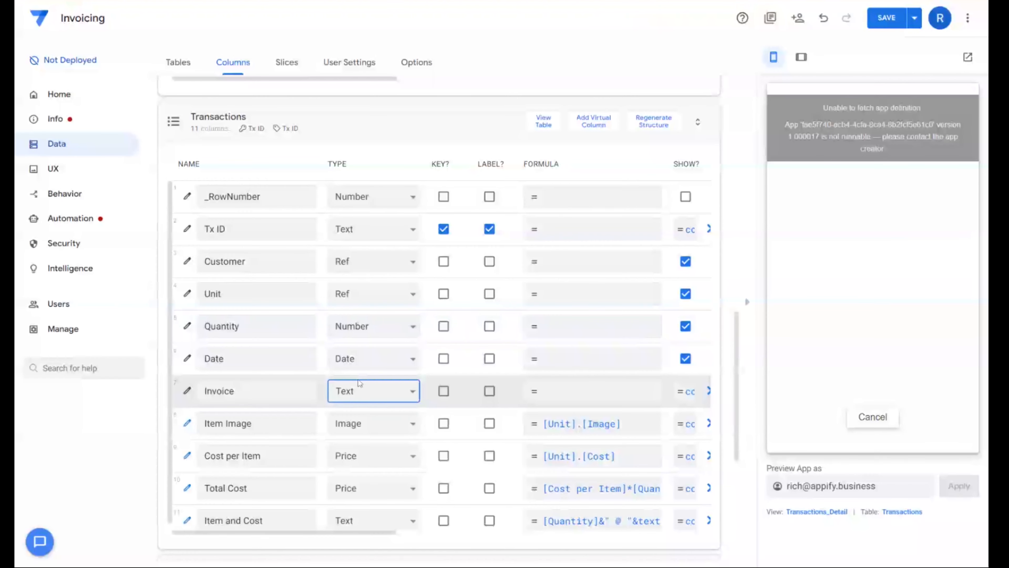
click(361, 329)
click(473, 279)
click(448, 328)
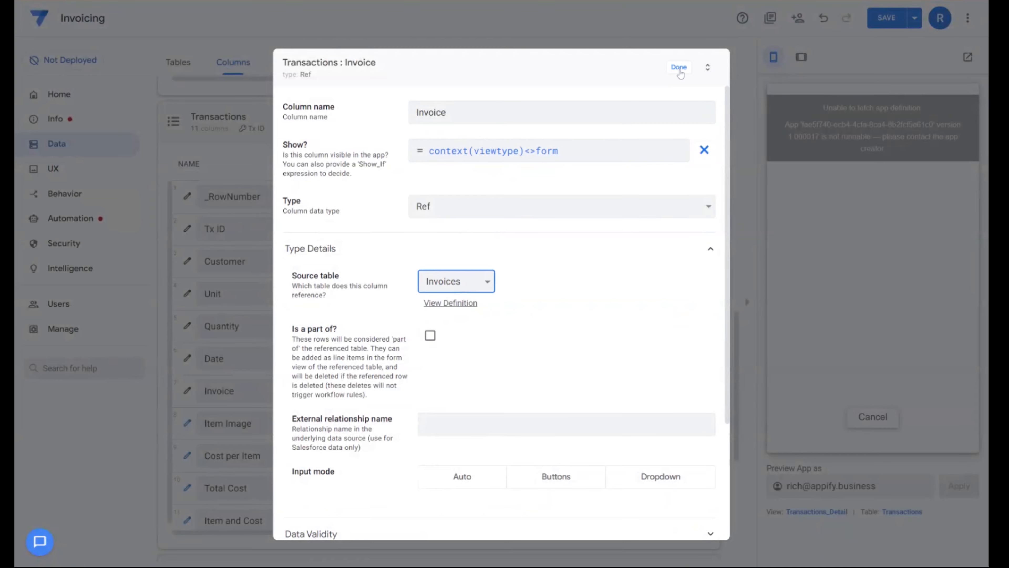
click(678, 67)
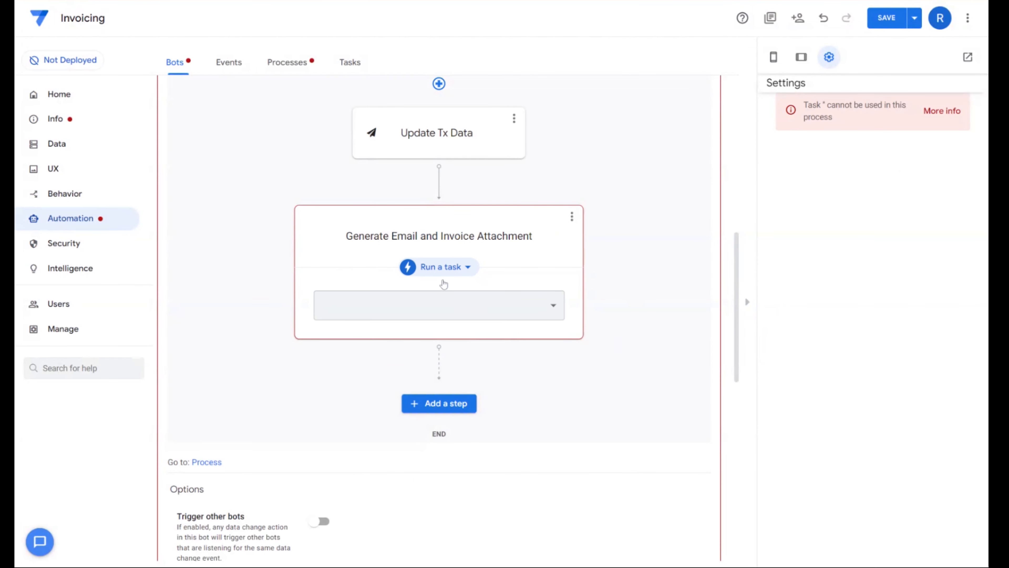
- Create a new email task named "Send Email with Invoice Attachment" for the Generate Email and Invoice Attachment step, working on the Invoices table
click(454, 306)
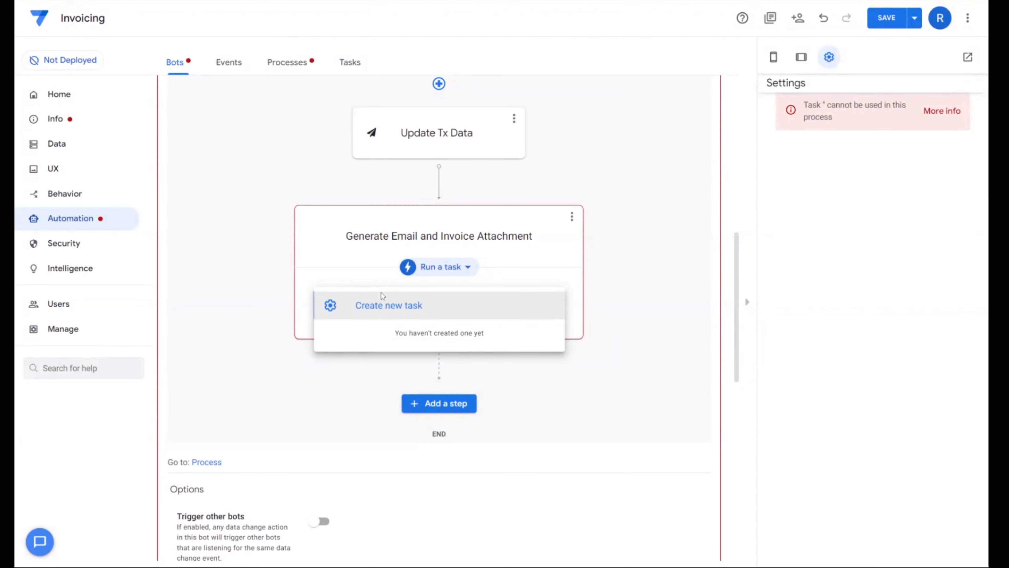
click(365, 307)
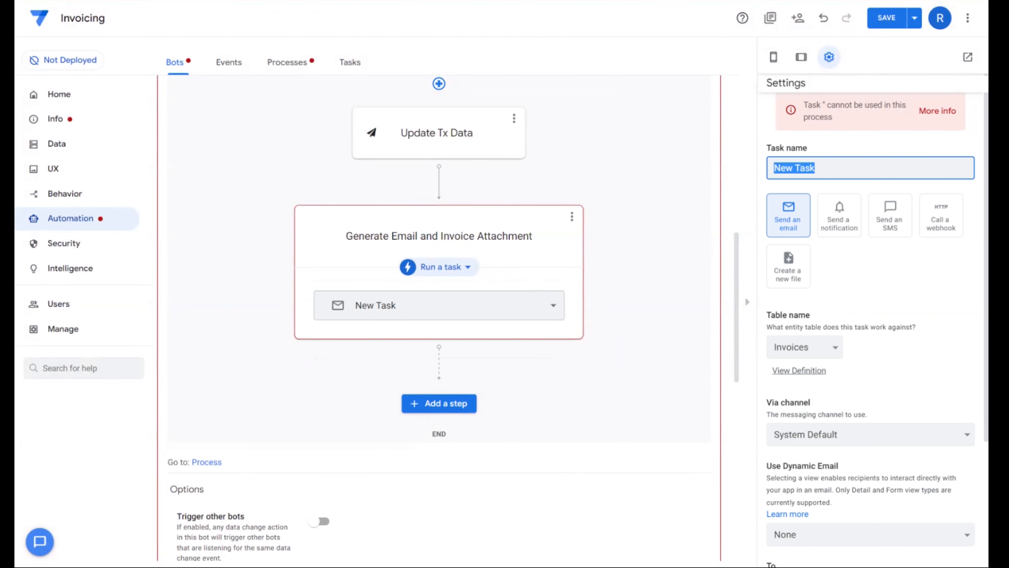
text(Send Email with Invoice At)
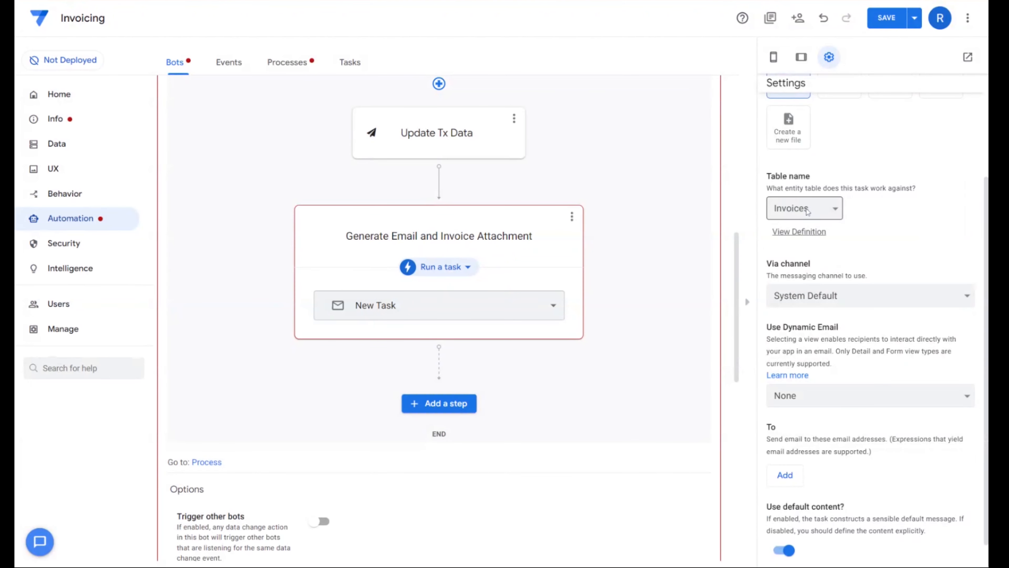
click(809, 210)
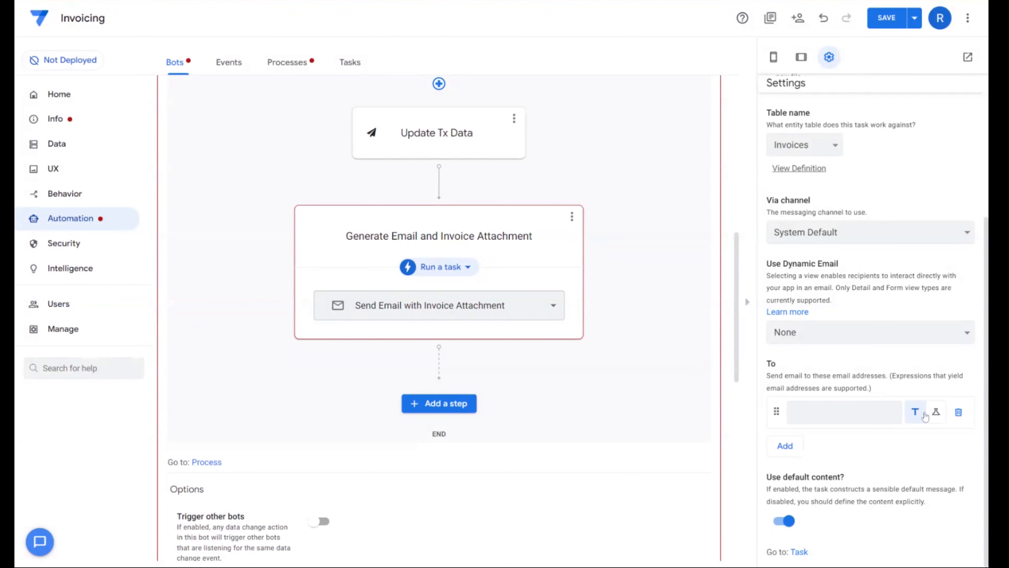
- Add a To recipient to the email task with the expression [Customer] and save it
click(933, 416)
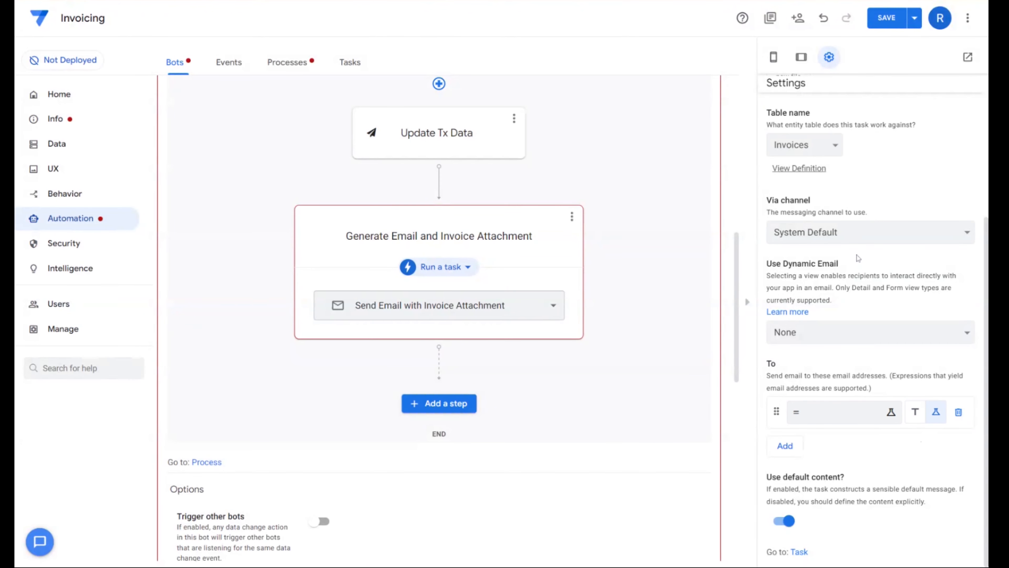
click(891, 412)
text([Customer])
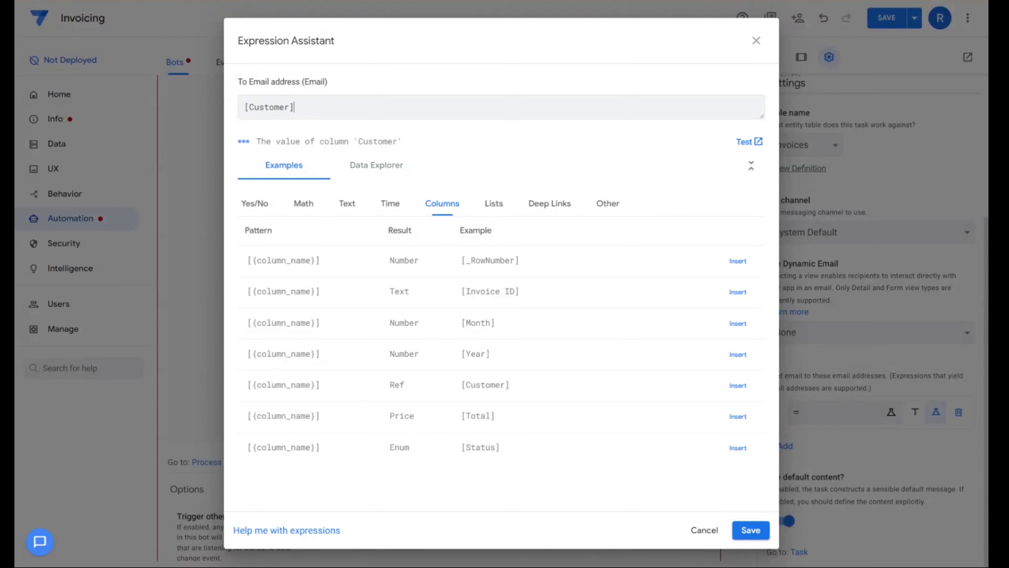
click(749, 527)
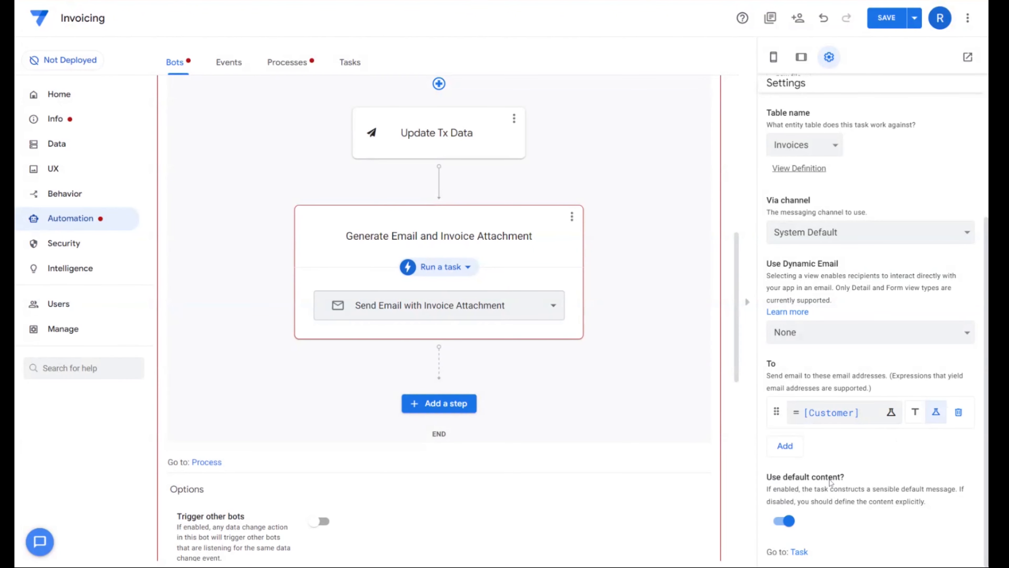
- Turn off the default content and set the email subject to "Here is your invoice for <<[Month]>> of <<[Year]>>"
click(786, 521)
scroll(872, 515, down, 5)
scroll(882, 295, down, 2)
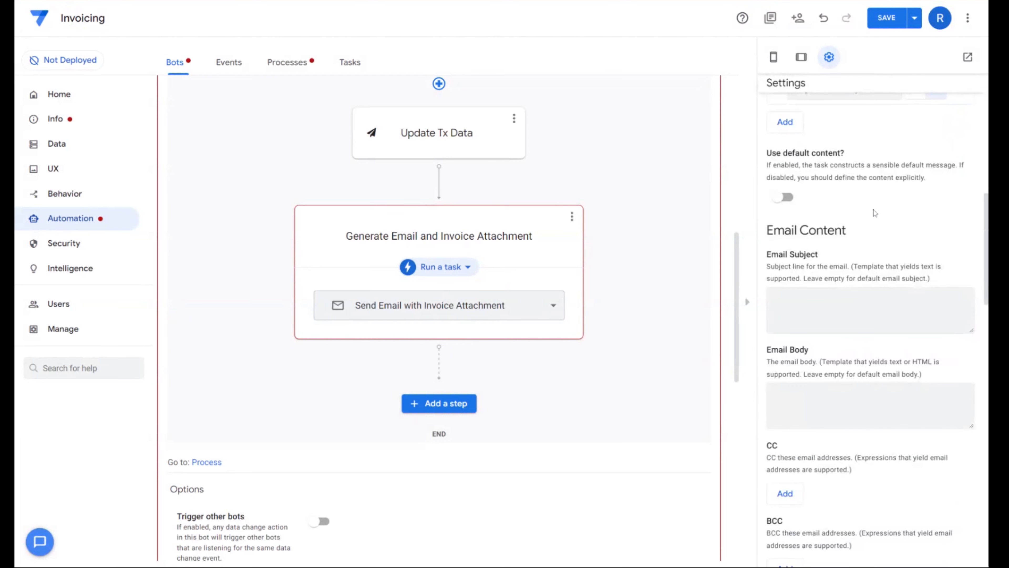
click(856, 314)
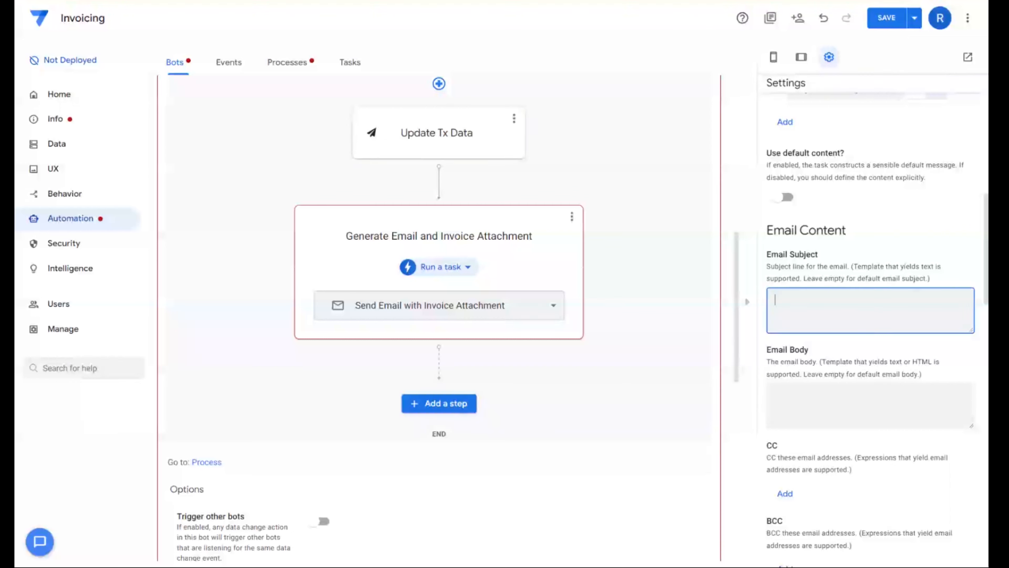
scroll(872, 330, down, 1)
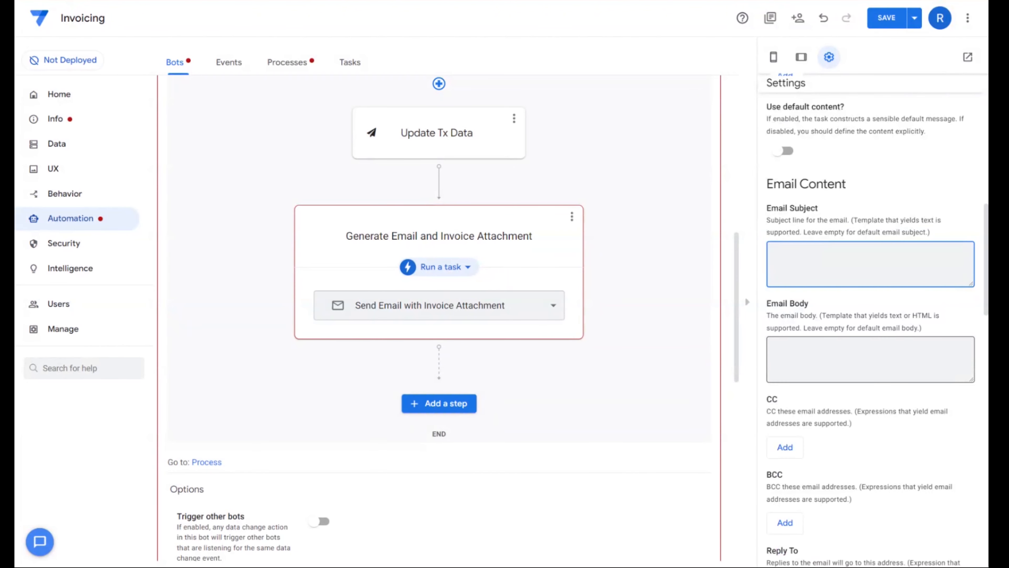
text(Here is your invoice for <<[Month]>> of <<[Year]>>)
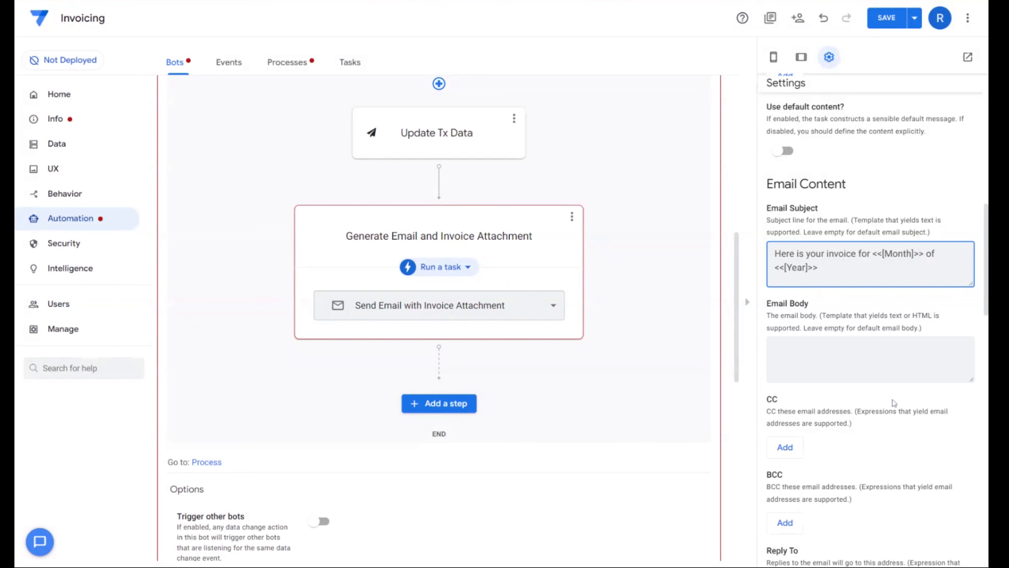
- Copy the full email subject text into the email body
key(shift+Left)
key(ctrl+a)
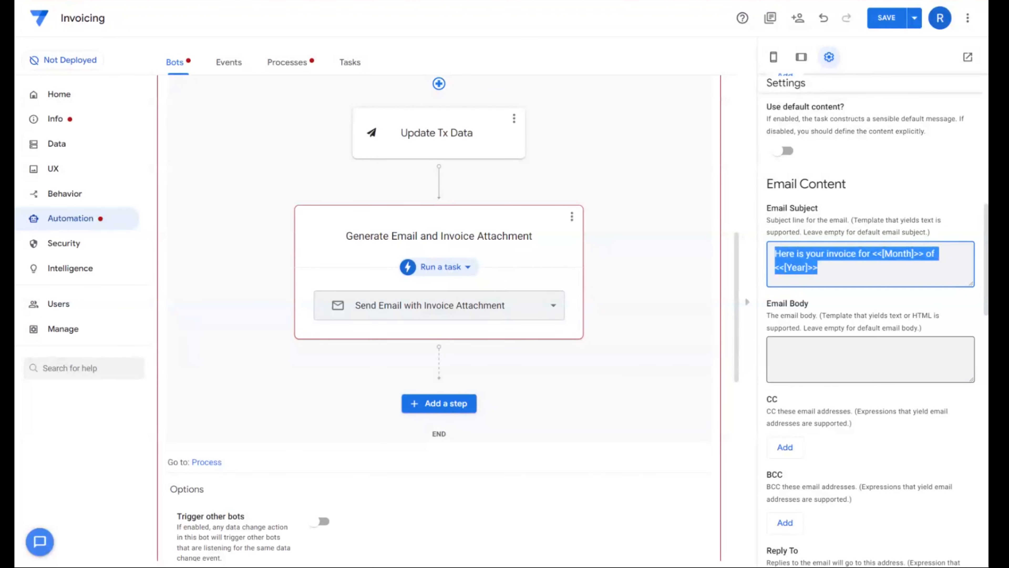
key(ctrl+c)
key(Tab)
key(ctrl+v)
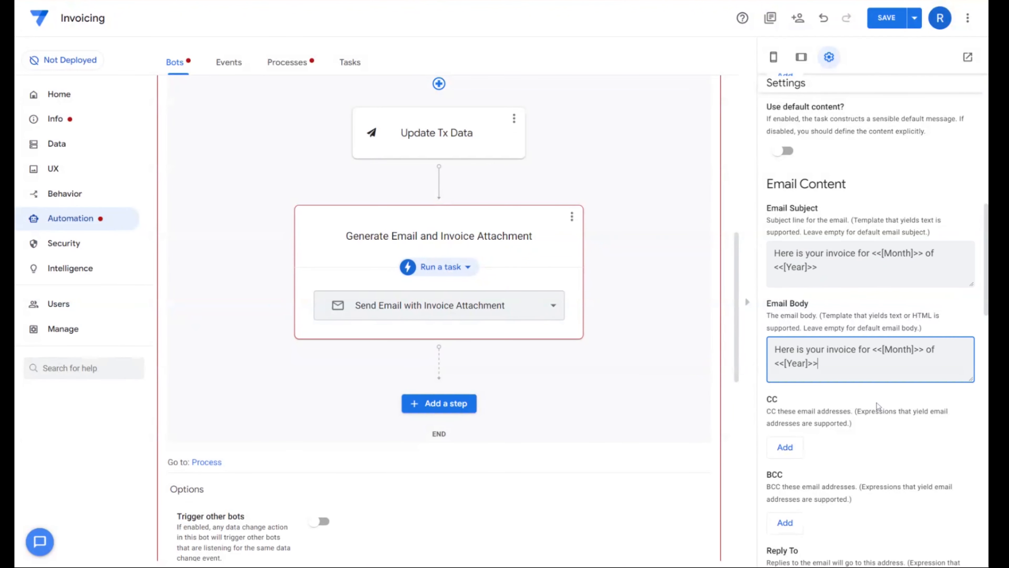
scroll(835, 317, down, 3)
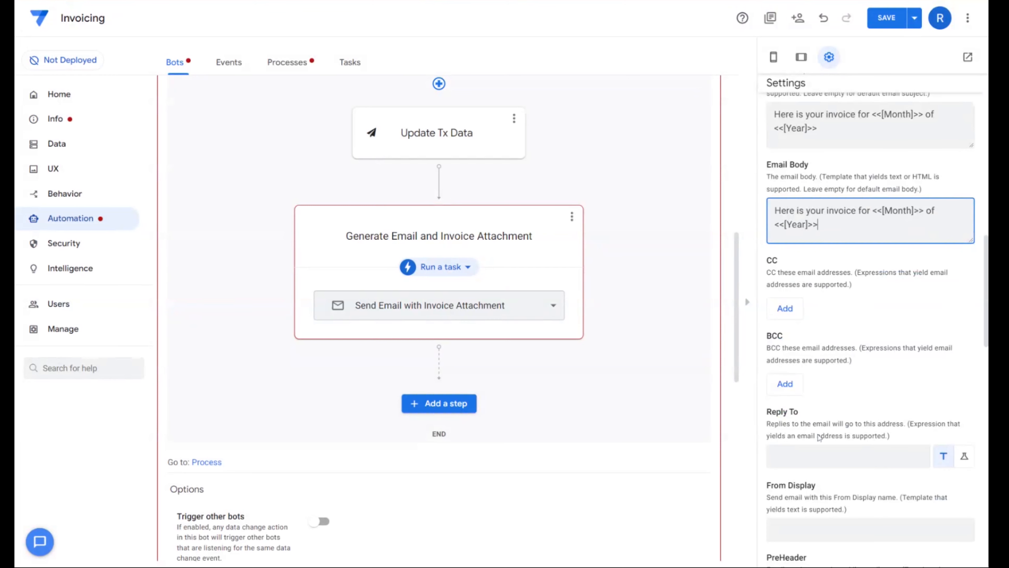
scroll(867, 318, up, 2)
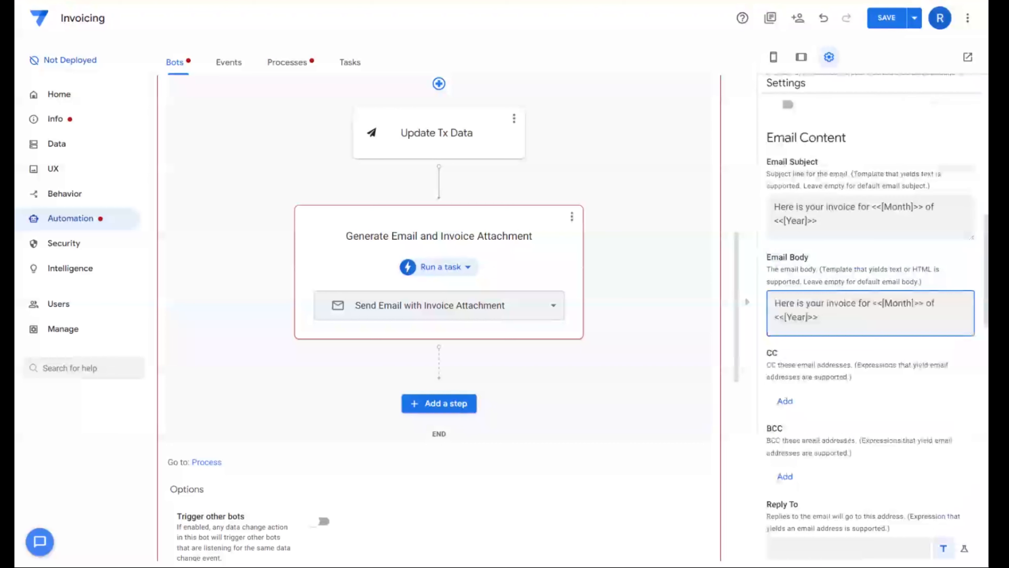
- Examine the [Year] column placeholder in the email subject and body templates
mouse_move(820, 221)
mouse_down()
mouse_move(784, 221)
mouse_move(808, 221)
mouse_up()
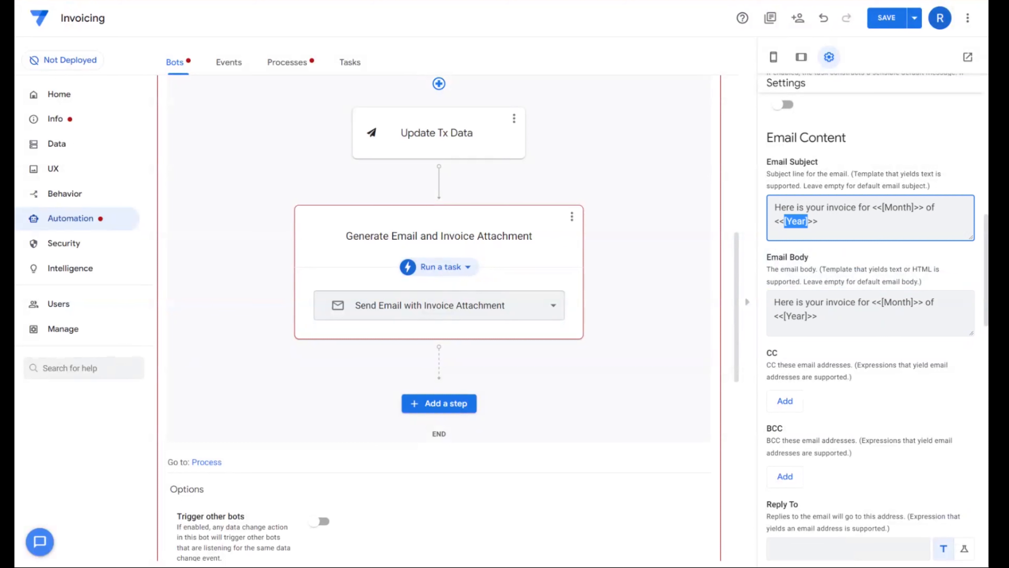
click(808, 221)
drag(784, 221, 808, 221)
click(811, 223)
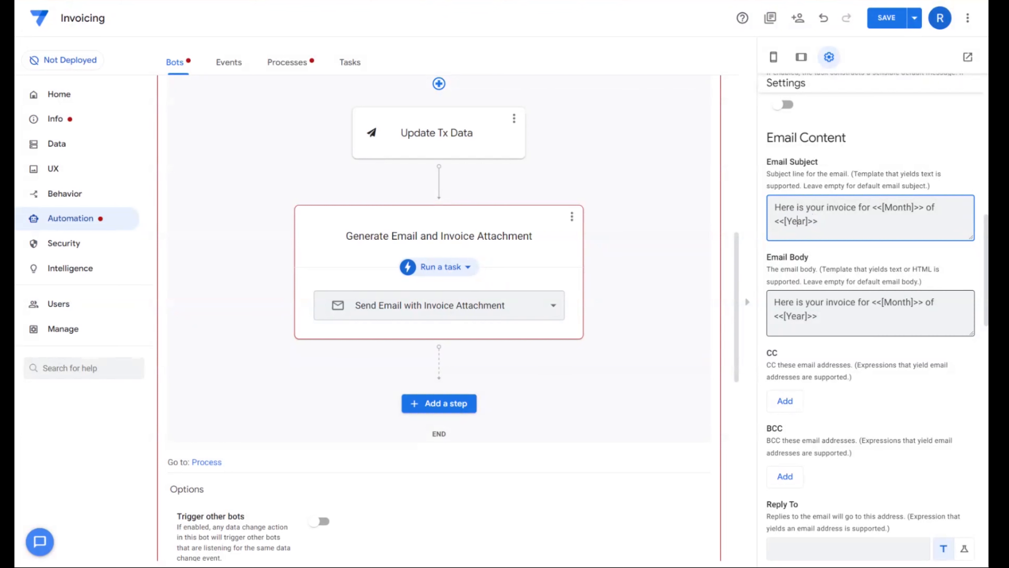
drag(784, 317, 806, 317)
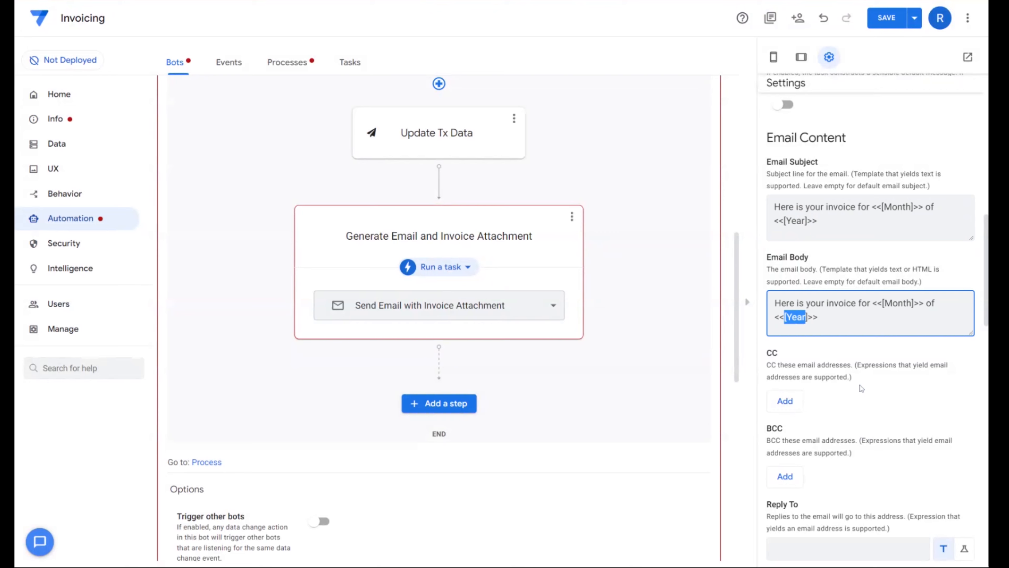
- Create an attachment template for the email's PDF attachment and open the template document
scroll(857, 437, down, 10)
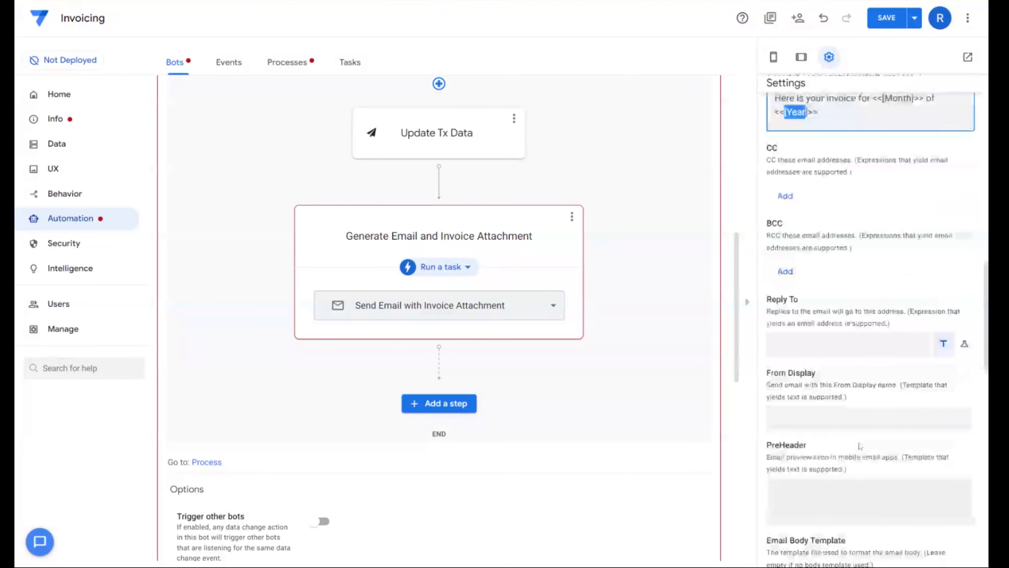
scroll(834, 286, down, 6)
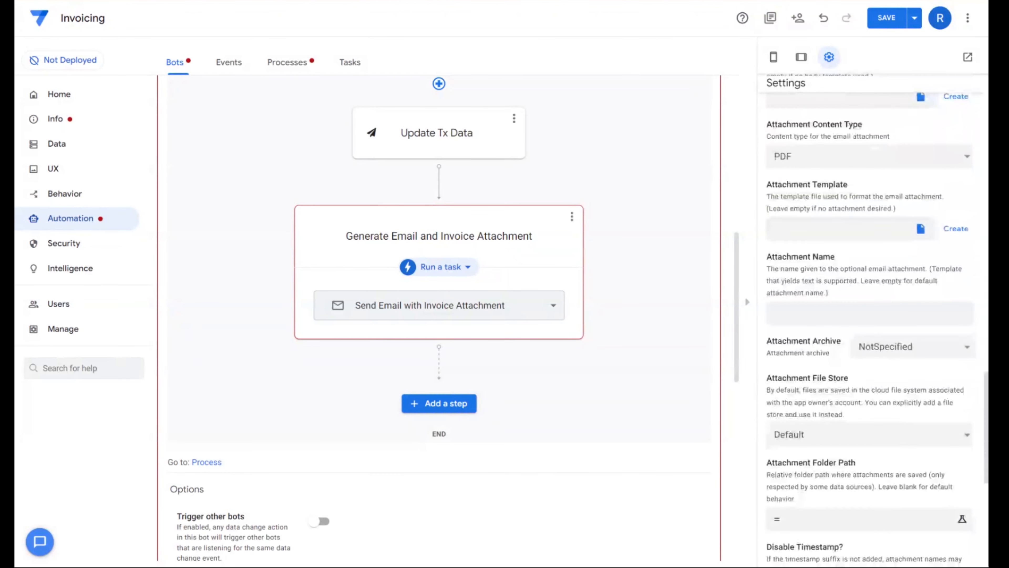
scroll(835, 235, up, 3)
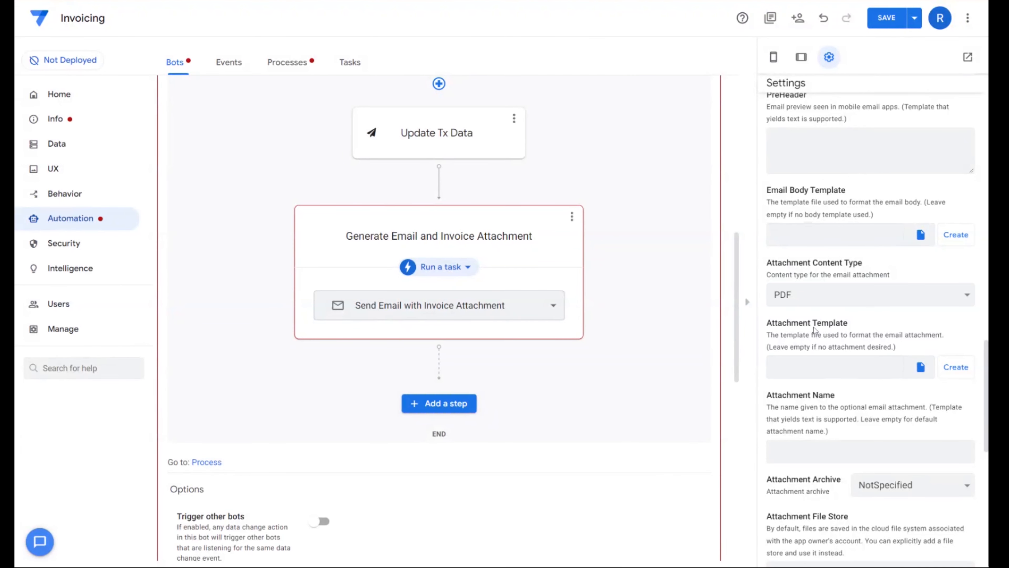
click(955, 367)
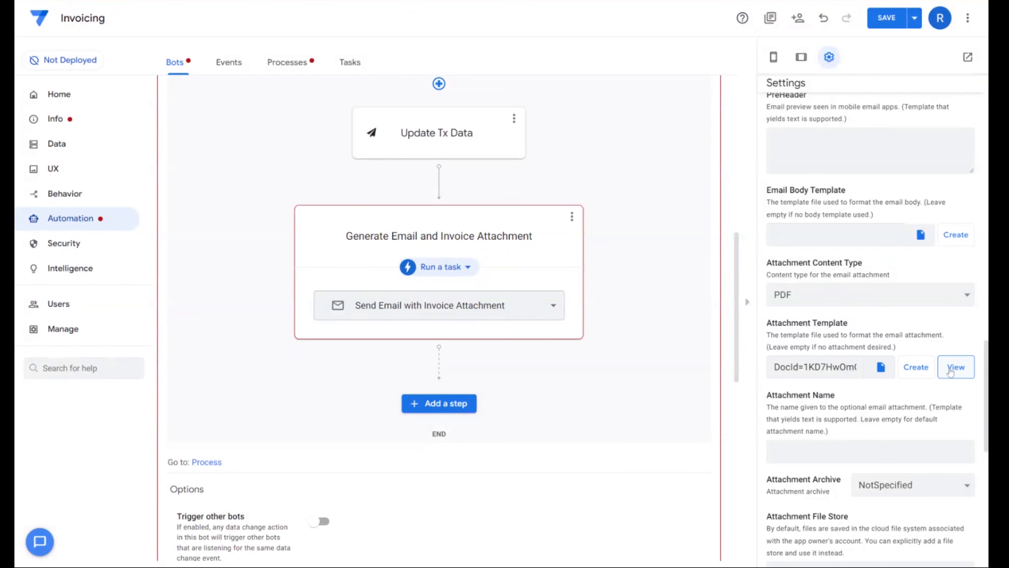
click(950, 371)
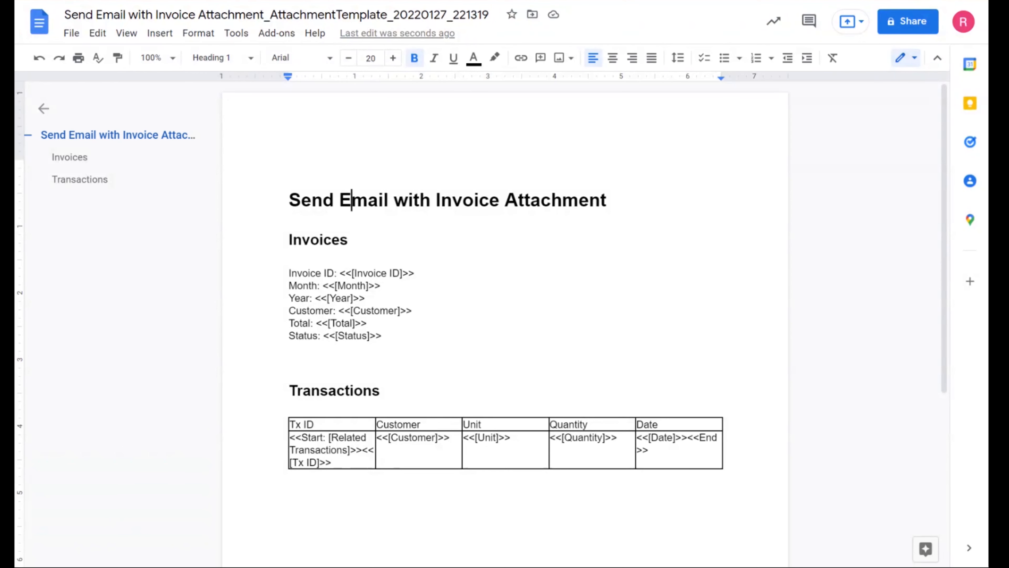
- Replace the attachment template's main heading with "Invoice from ABC Corp"
scroll(505, 324, down, 1)
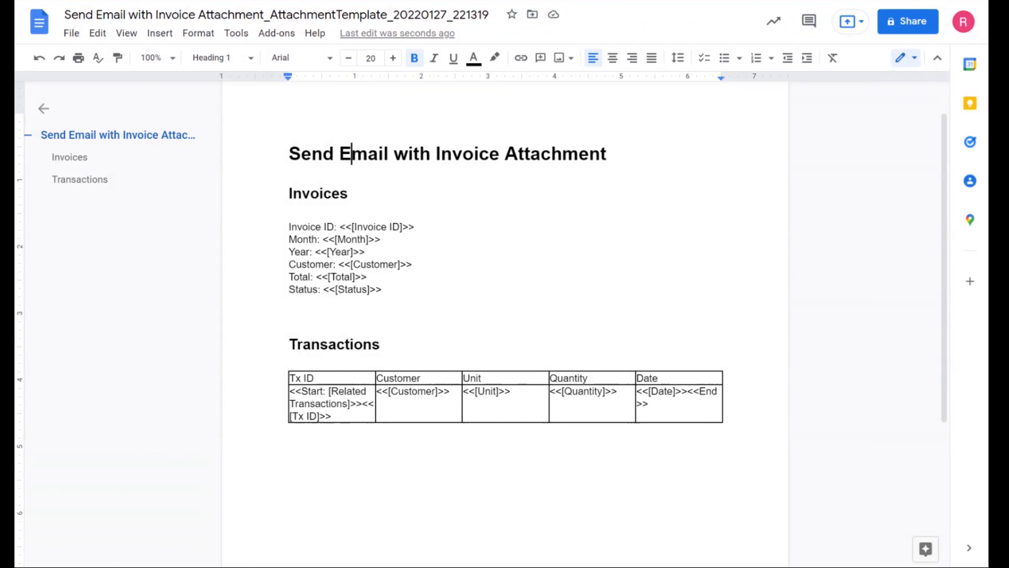
click(290, 154)
click(607, 153)
drag(607, 154, 288, 154)
text(In)
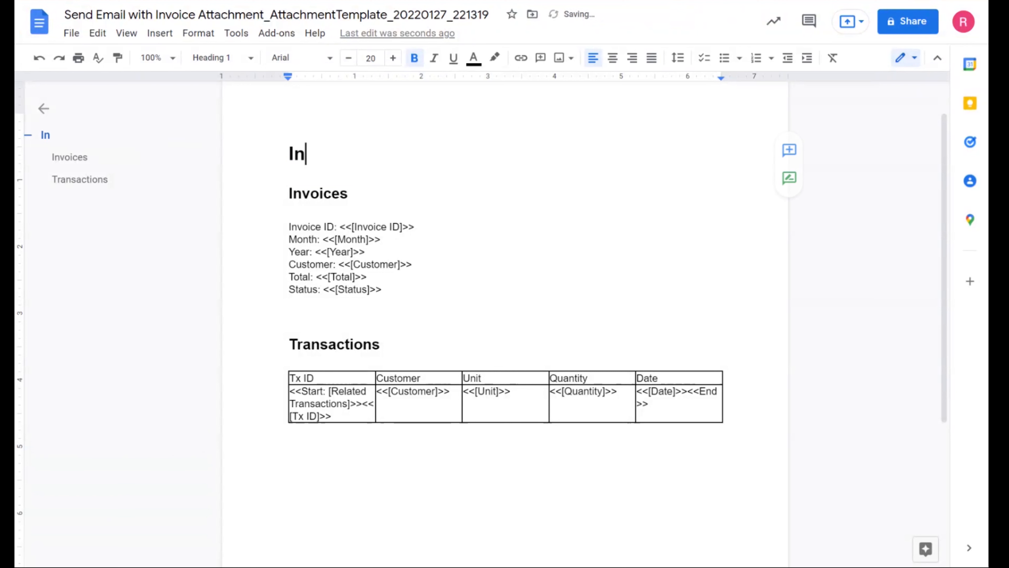
text(voice from ABC Corp)
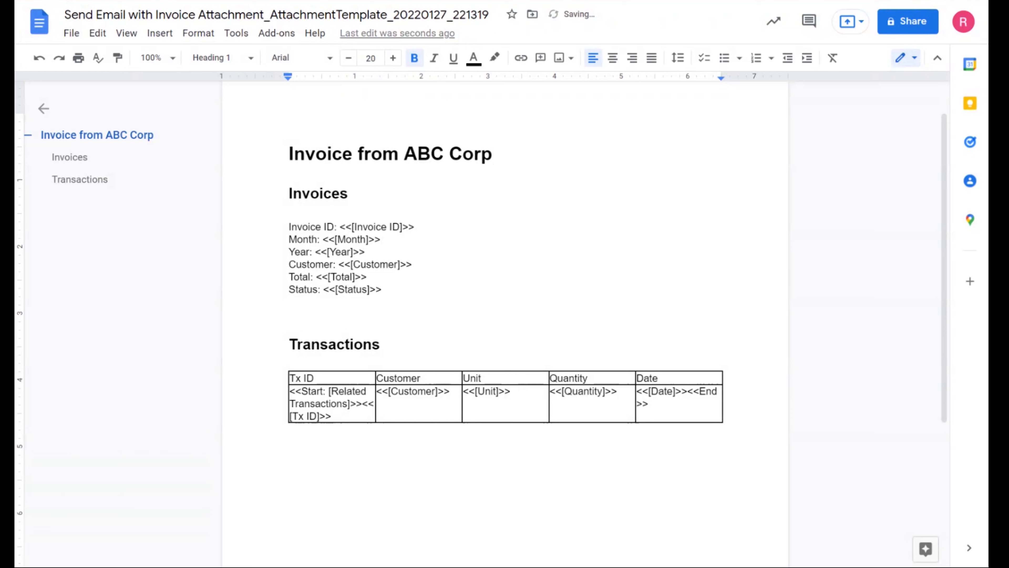
- Color the words "ABC Corp" in the template heading light green
drag(492, 153, 404, 154)
click(481, 61)
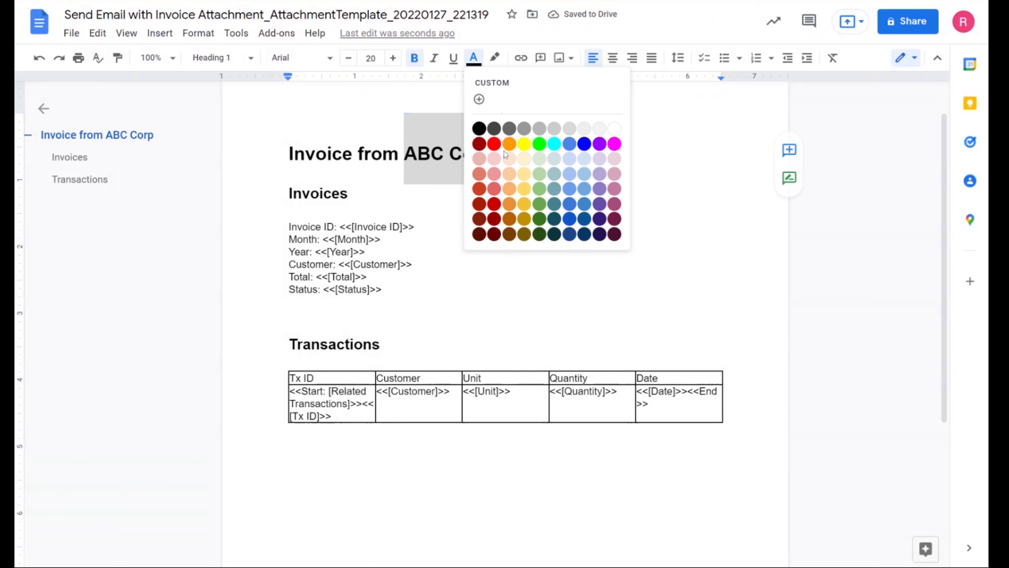
click(539, 188)
click(415, 227)
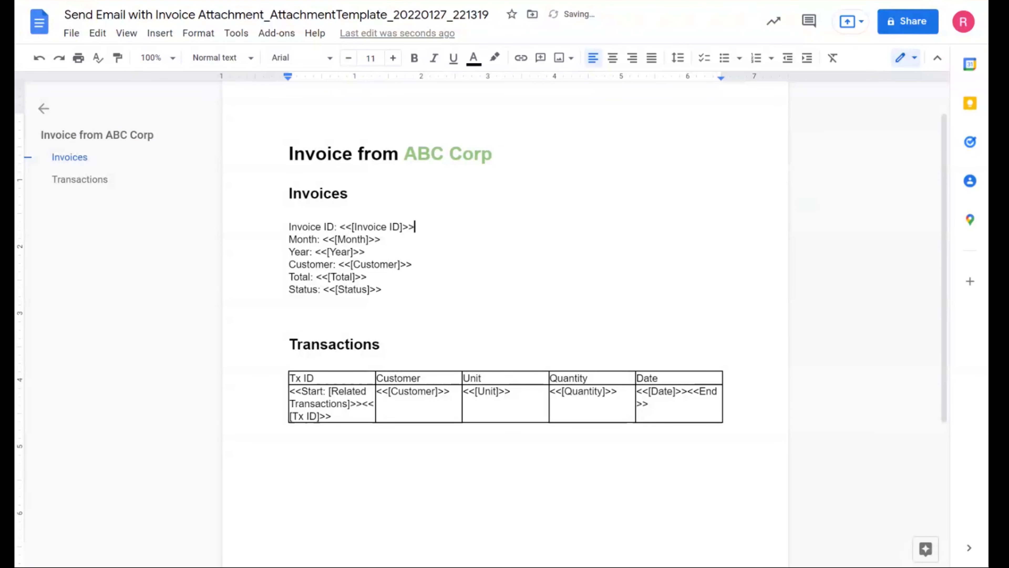
- Insert the company logo image above the "Invoice from ABC Corp" heading
click(492, 153)
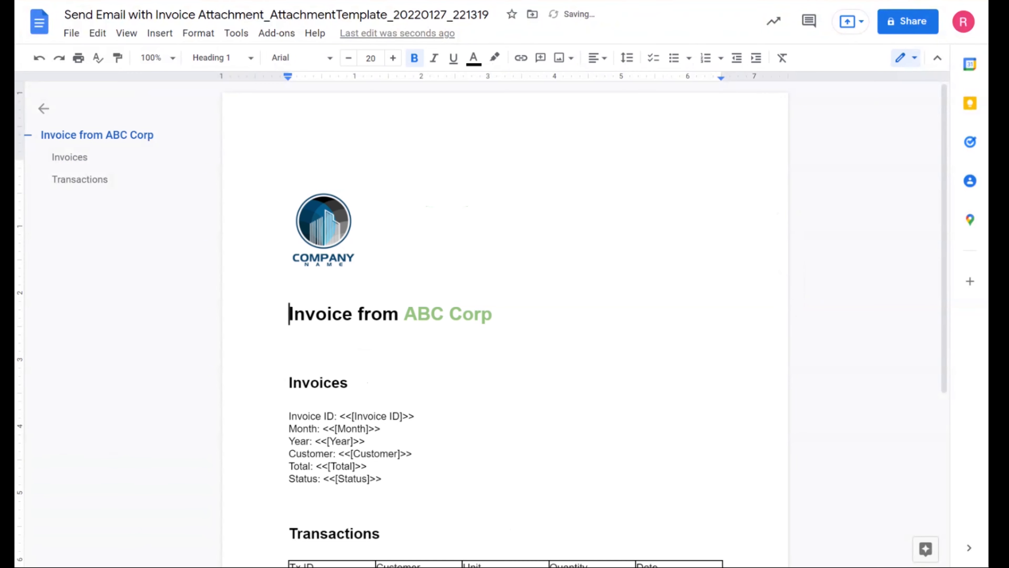
click(325, 230)
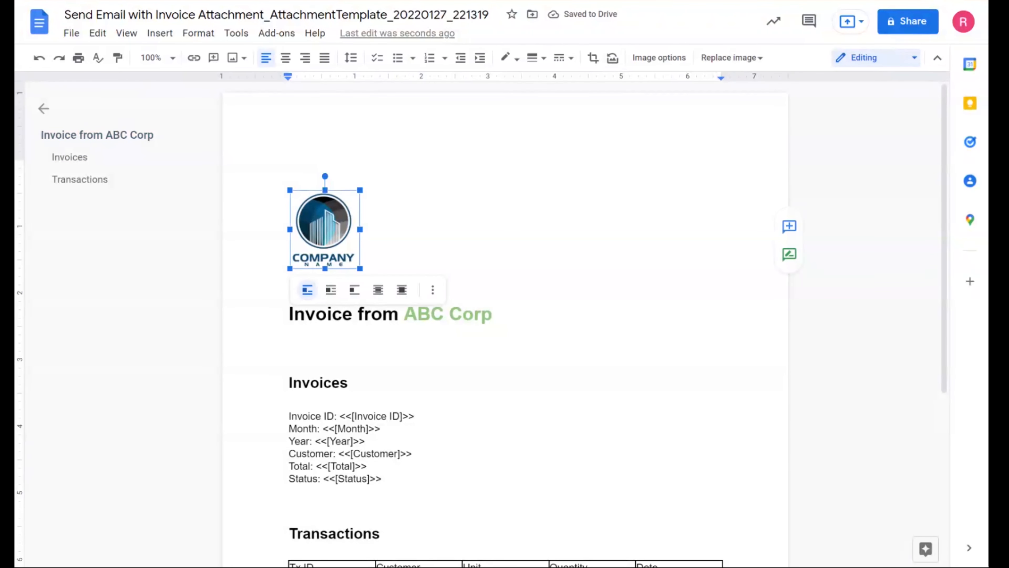
scroll(504, 318, down, 6)
scroll(504, 318, up, 4)
scroll(504, 318, down, 1)
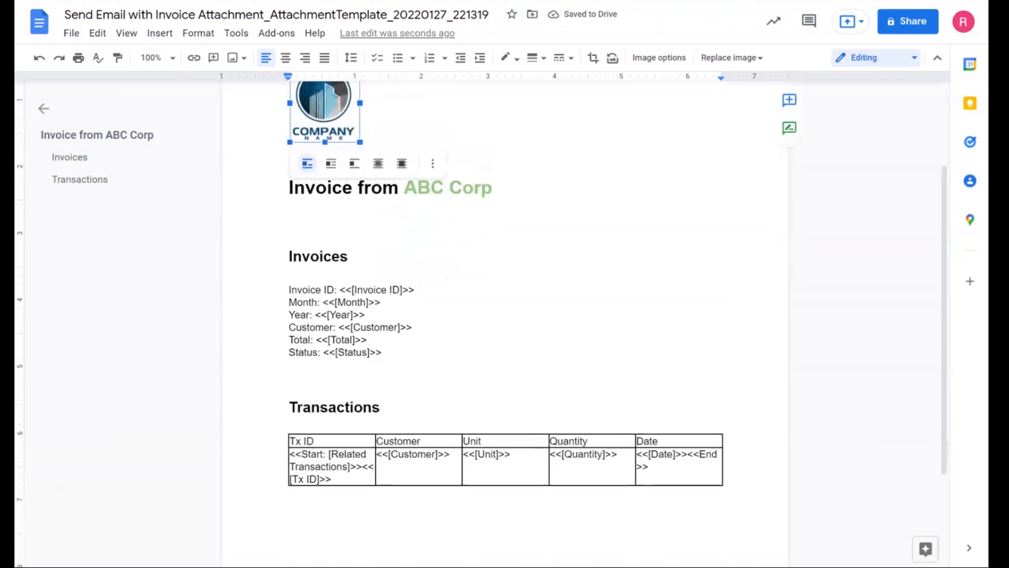
- Make the whole Invoice ID line in the Invoices section bold, including its placeholder
click(349, 257)
scroll(504, 318, down, 2)
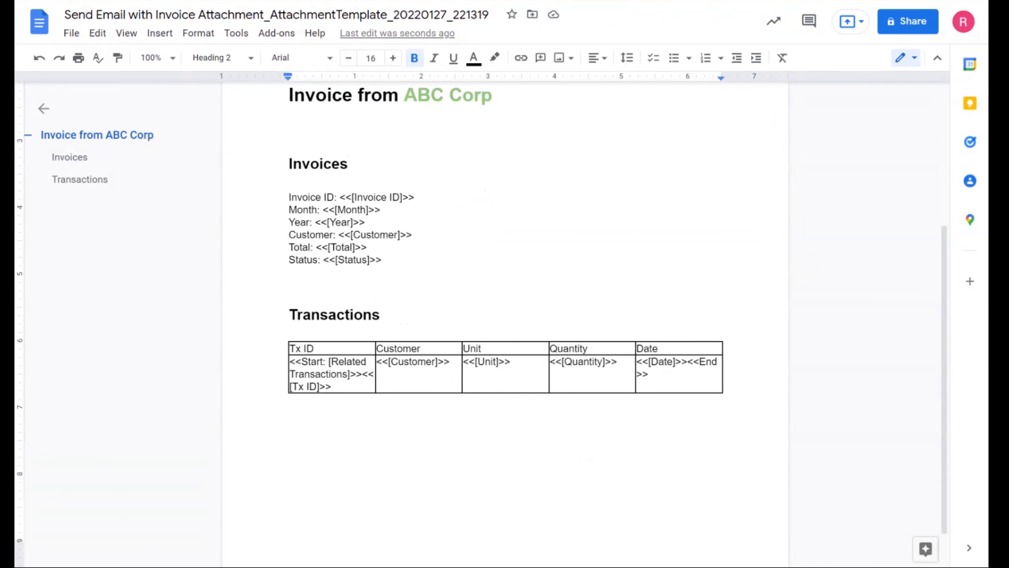
drag(340, 197, 400, 197)
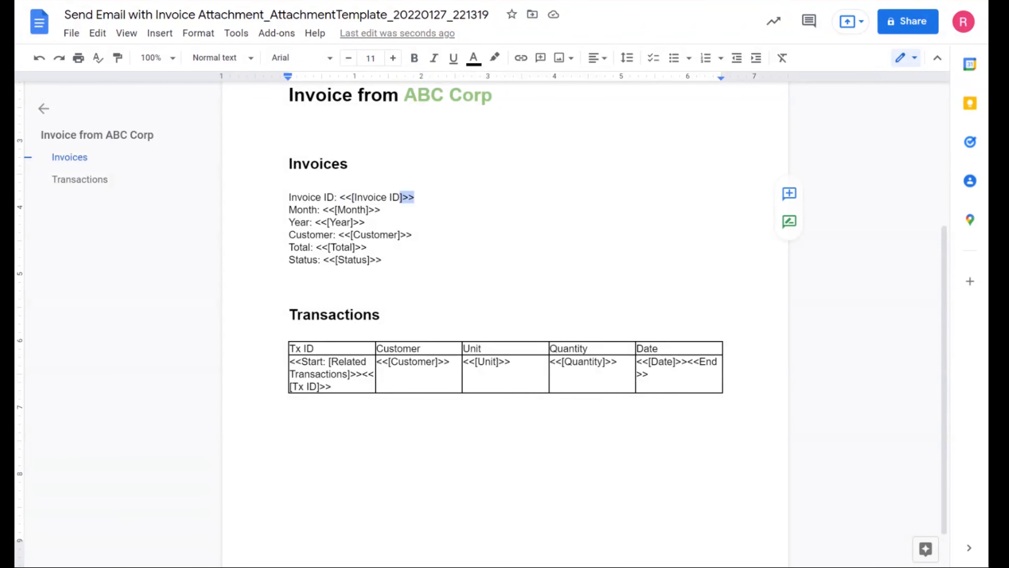
double_click(417, 197)
click(416, 197)
drag(288, 197, 419, 197)
click(414, 58)
click(289, 272)
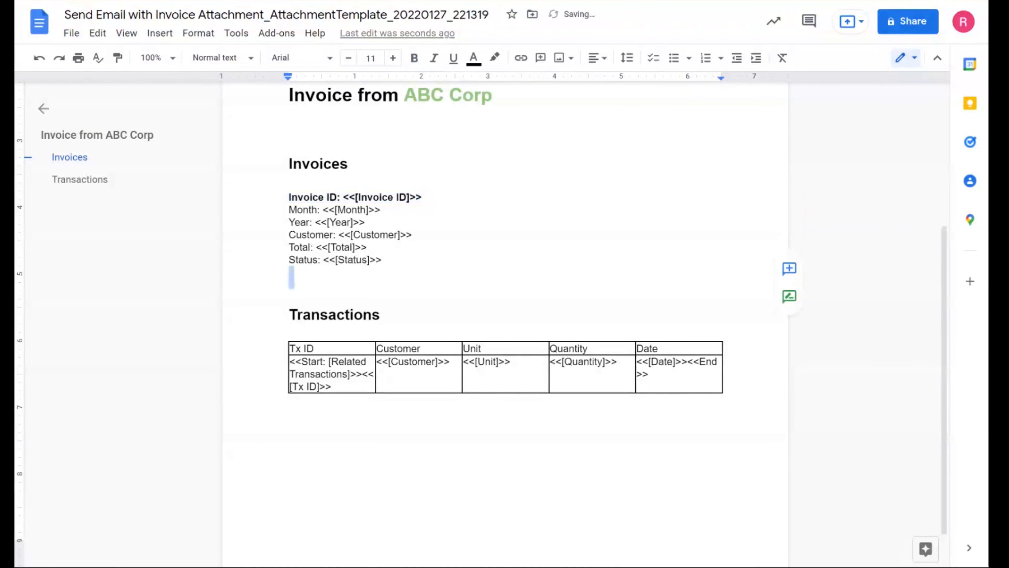
- Examine the invoice field placeholders and the Start expression over [Related Transactions] with its column placeholders in the Transactions table
drag(288, 197, 340, 198)
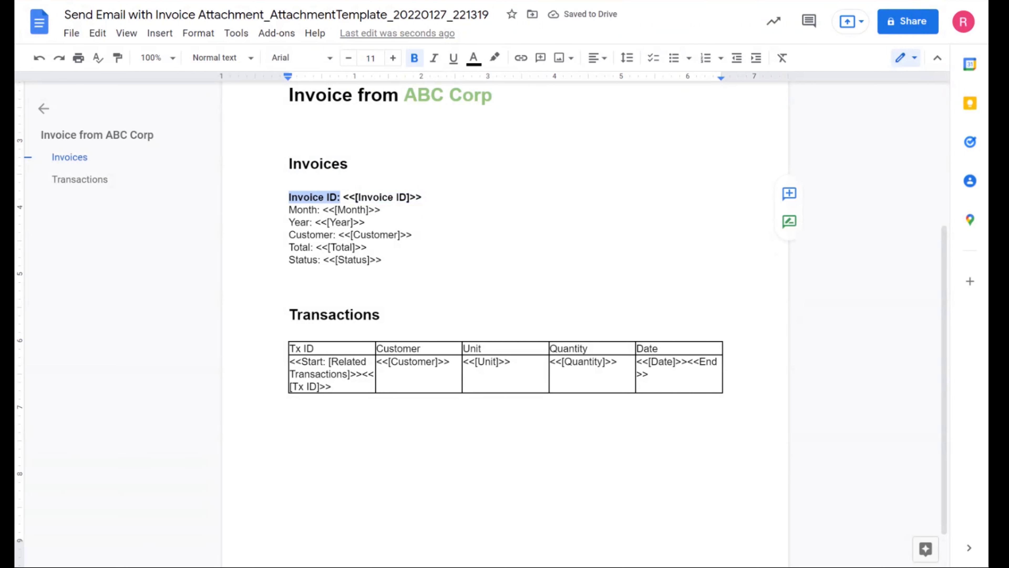
drag(289, 210, 296, 234)
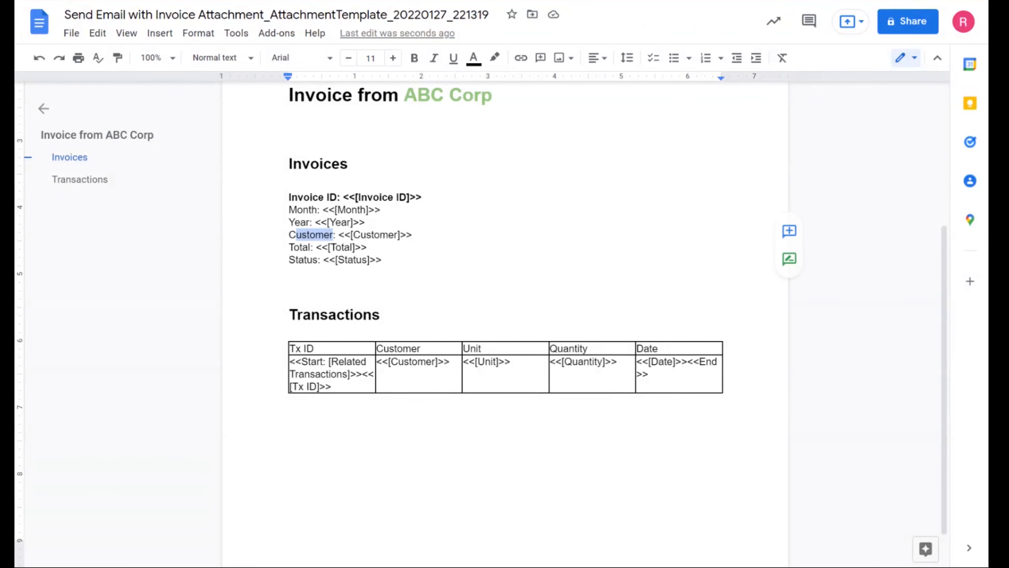
scroll(504, 318, down, 1)
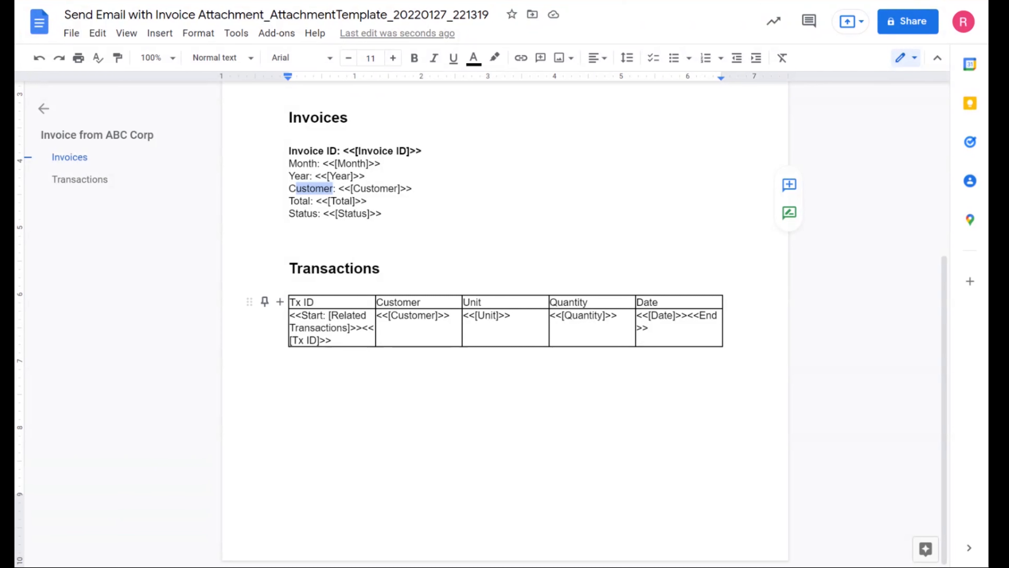
drag(289, 268, 380, 268)
drag(301, 316, 326, 316)
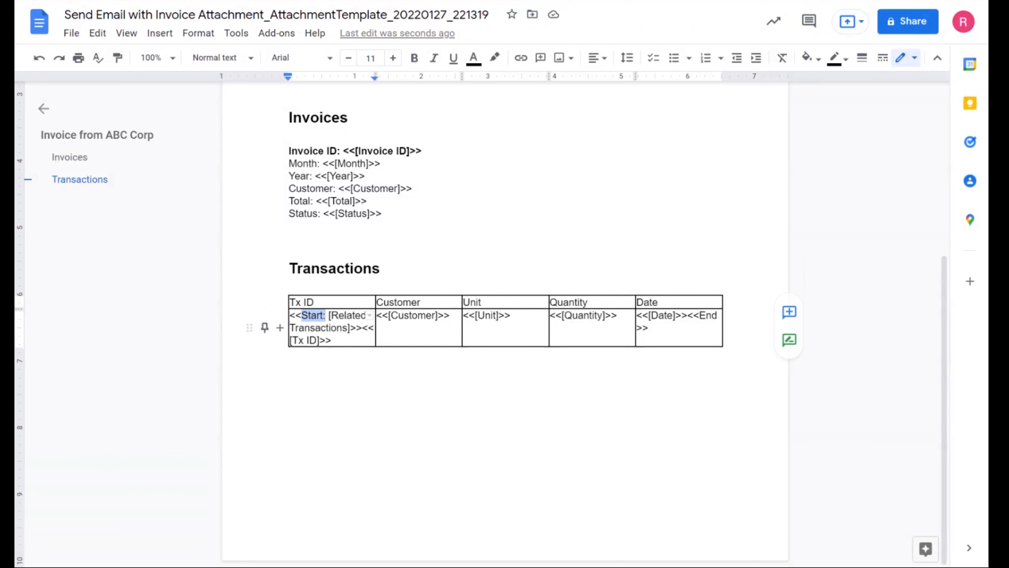
click(335, 315)
drag(329, 315, 350, 328)
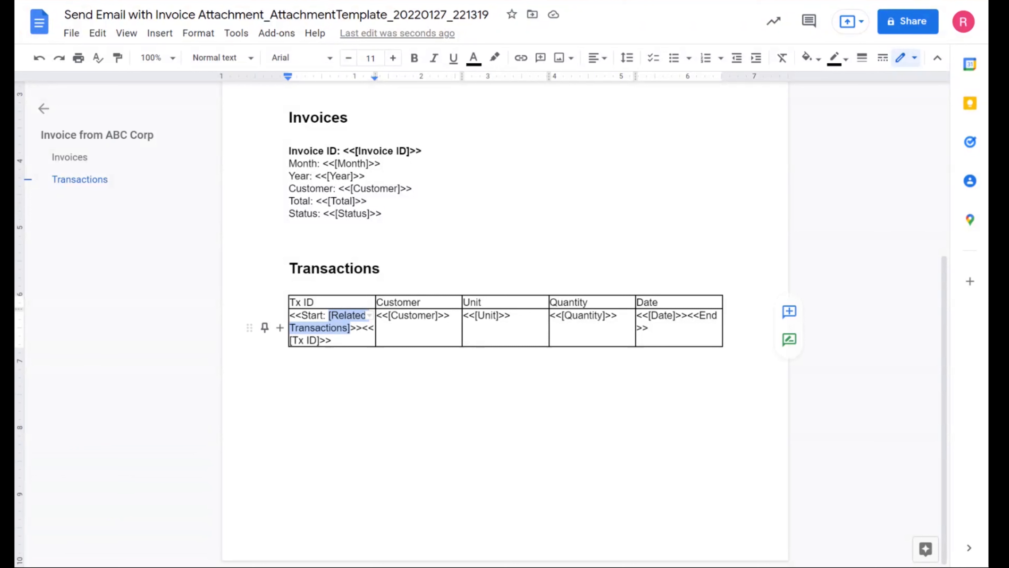
drag(363, 328, 290, 316)
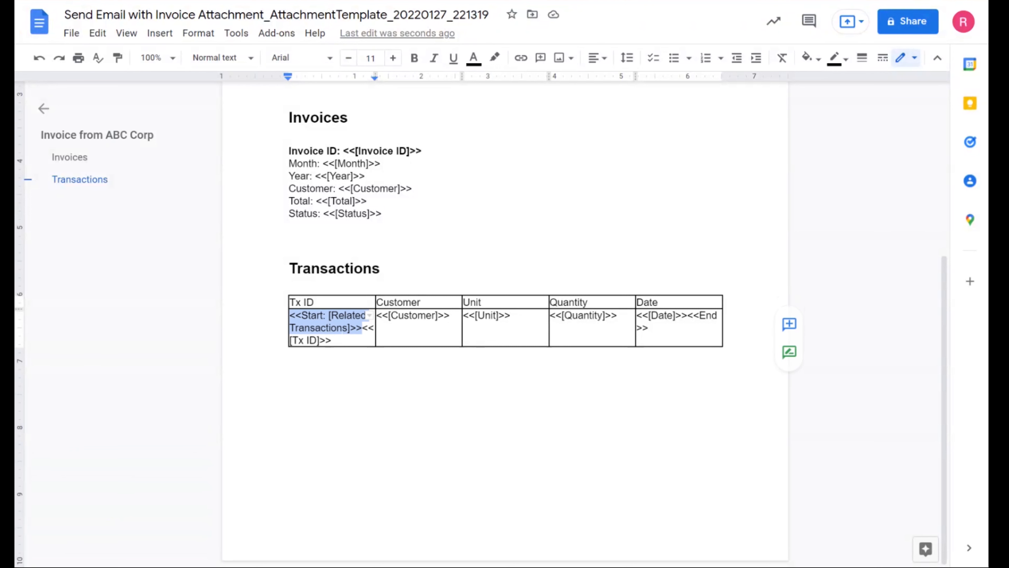
click(398, 315)
click(485, 315)
click(578, 315)
click(676, 315)
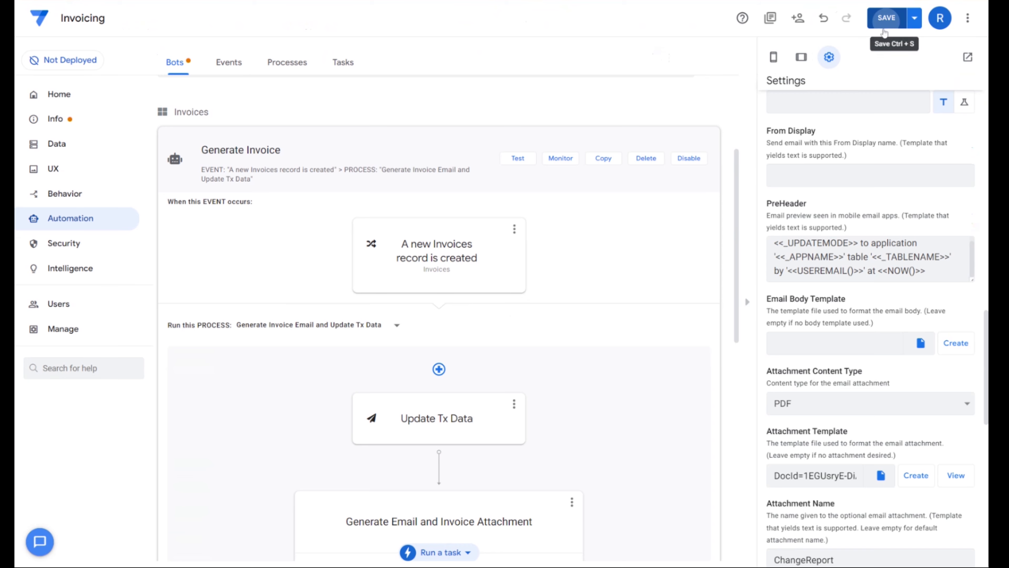
- Save the app and open the settings of the Total column in the Invoices table
click(886, 18)
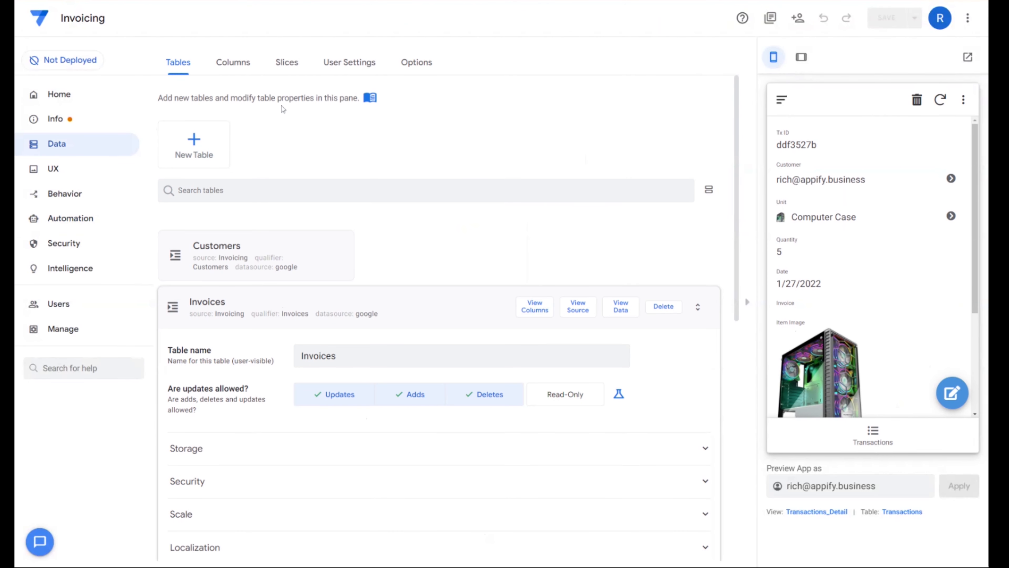
click(238, 62)
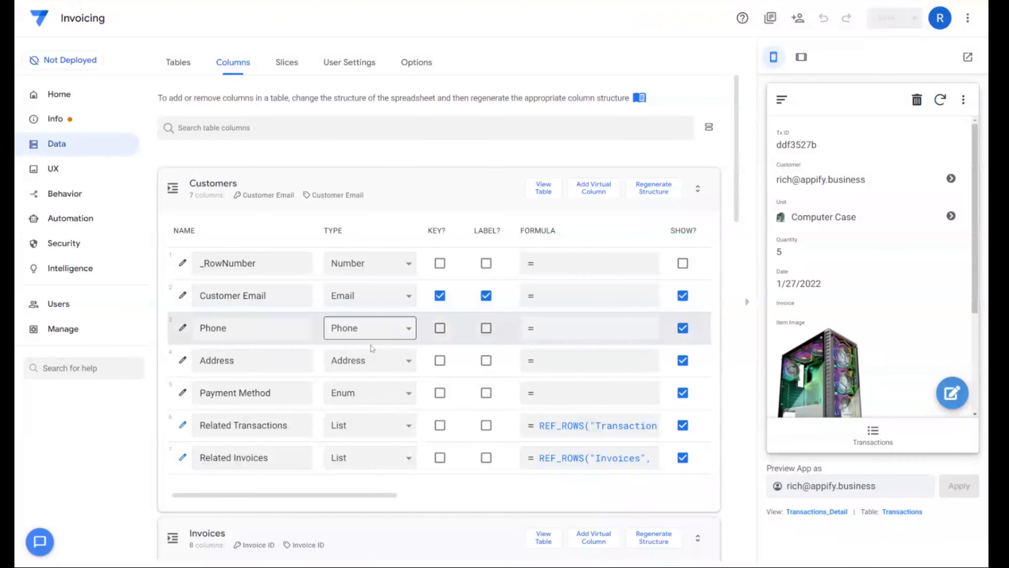
scroll(295, 236, down, 5)
scroll(295, 236, down, 6)
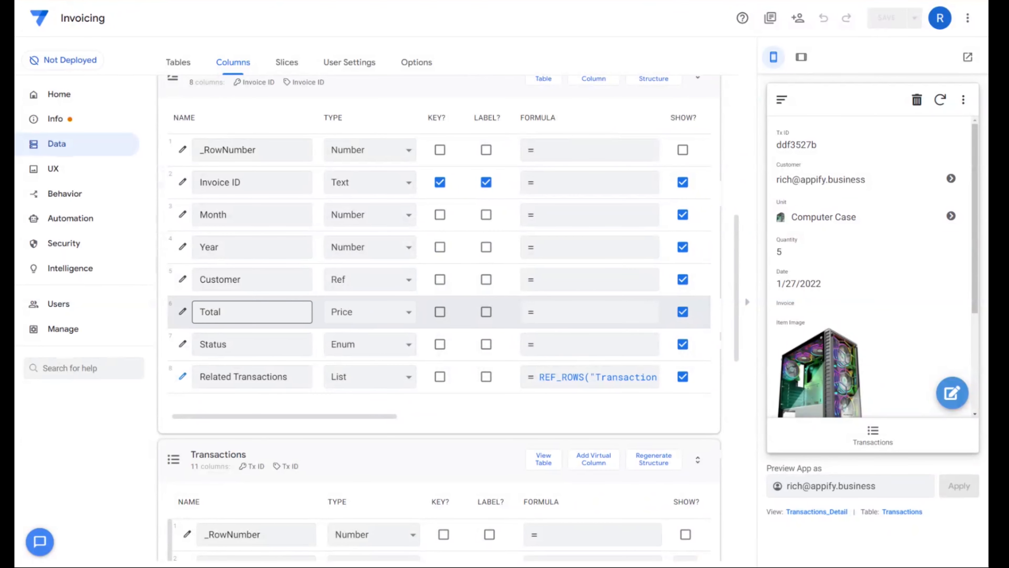
click(182, 314)
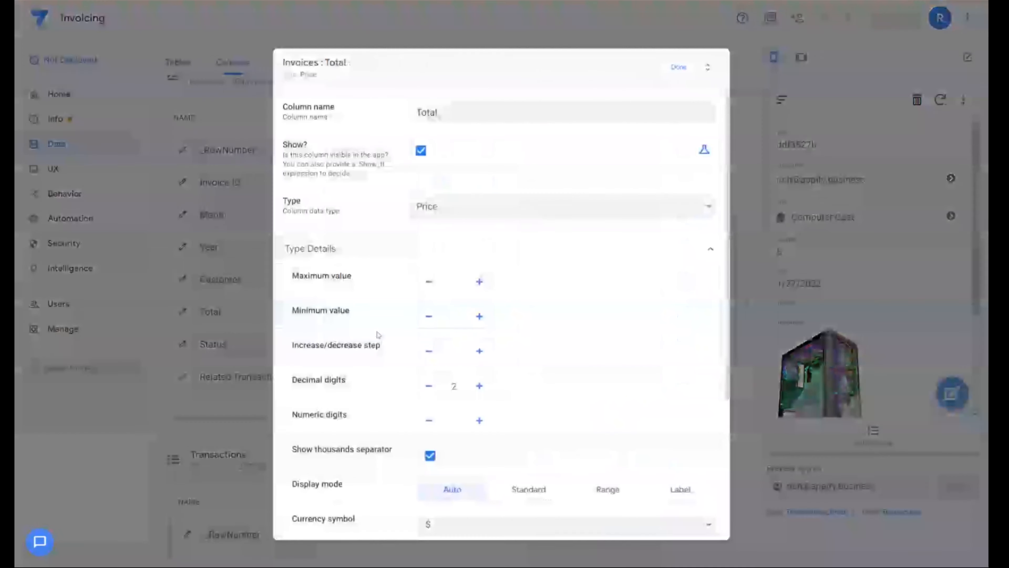
scroll(565, 403, down, 5)
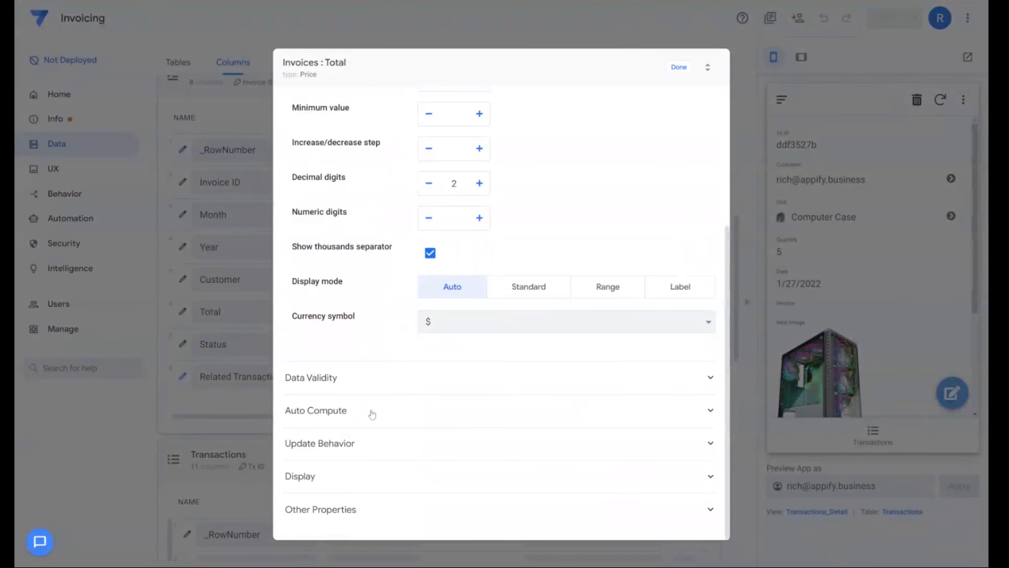
- Set the Total column's app formula to sum([Related Transactions][Total Cost])
click(372, 412)
scroll(489, 397, down, 3)
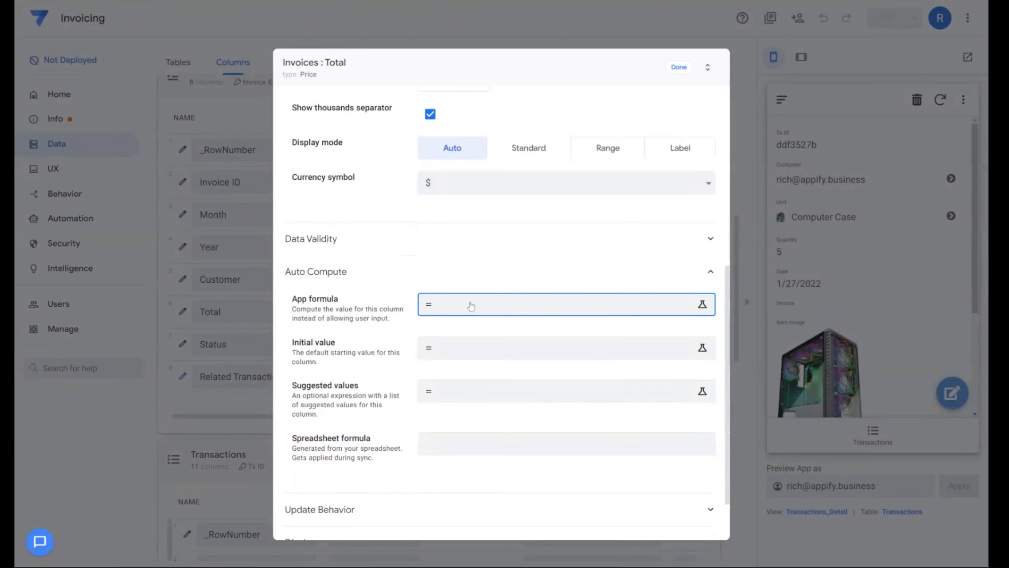
click(469, 304)
click(439, 203)
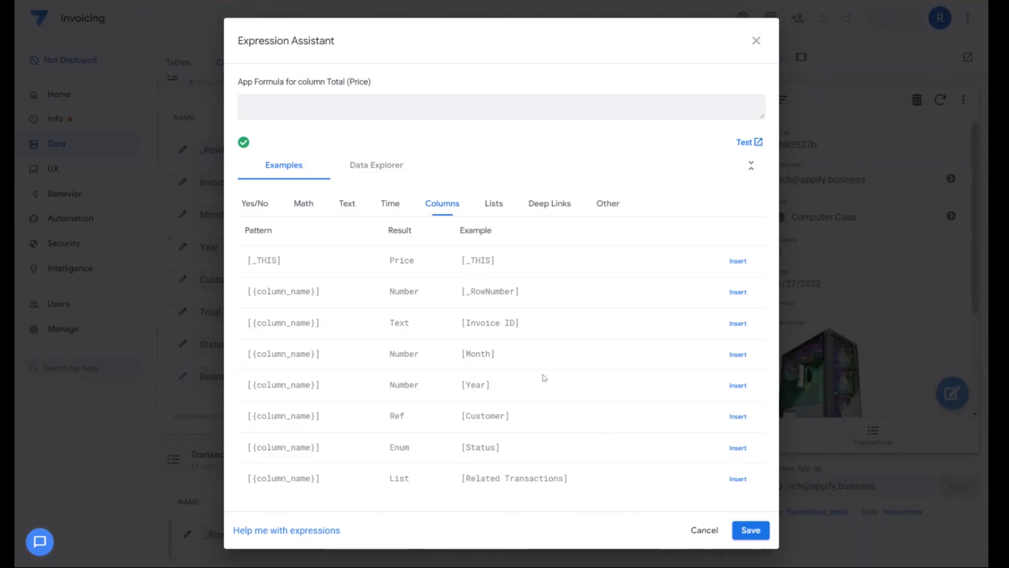
click(737, 479)
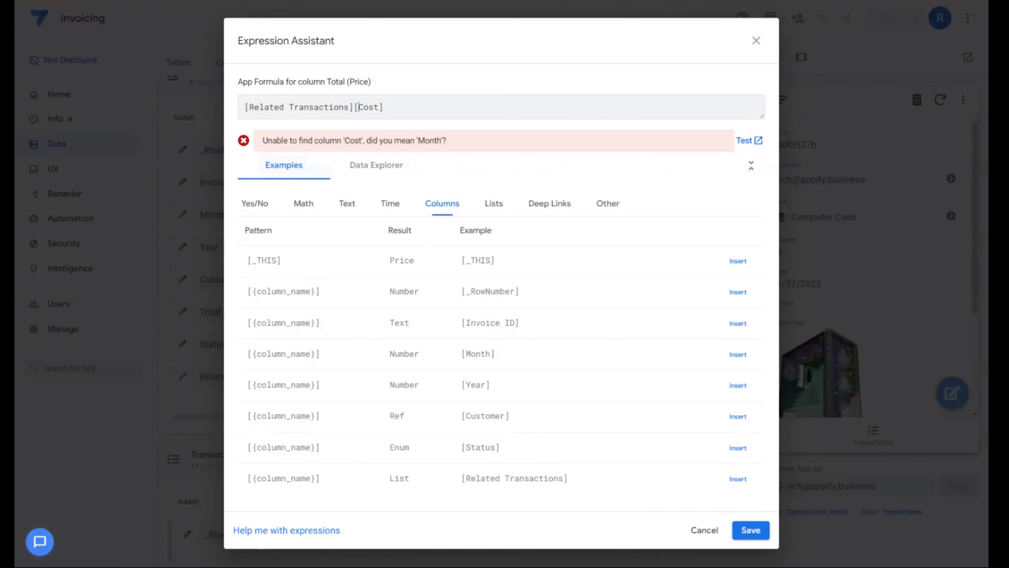
text(Total)
key(Home)
text(sum()
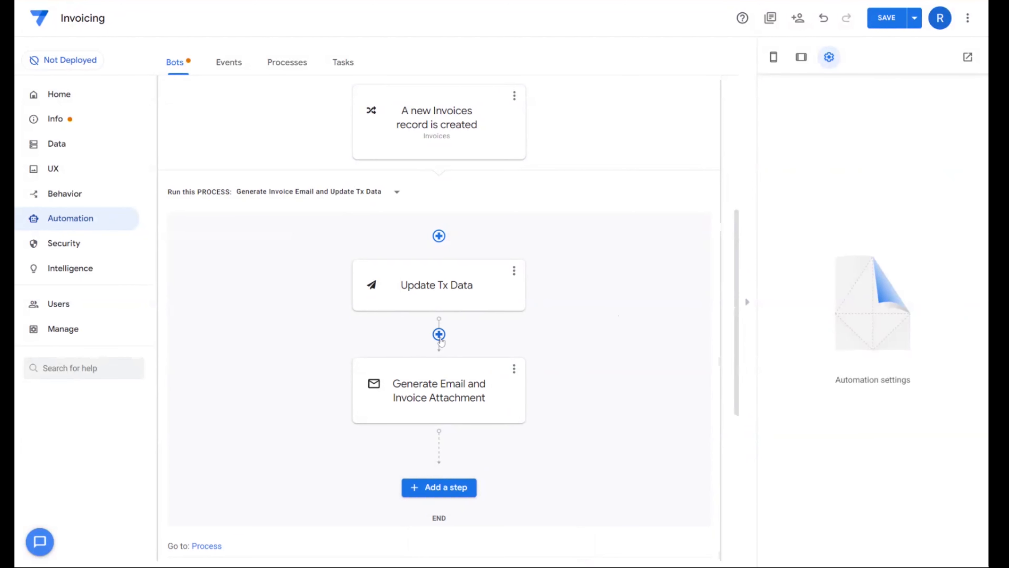
- Add a "Set [Status] to Pending Payment" data action step between Update Tx Data and the email step, and save the app
mouse_move(440, 334)
click(440, 334)
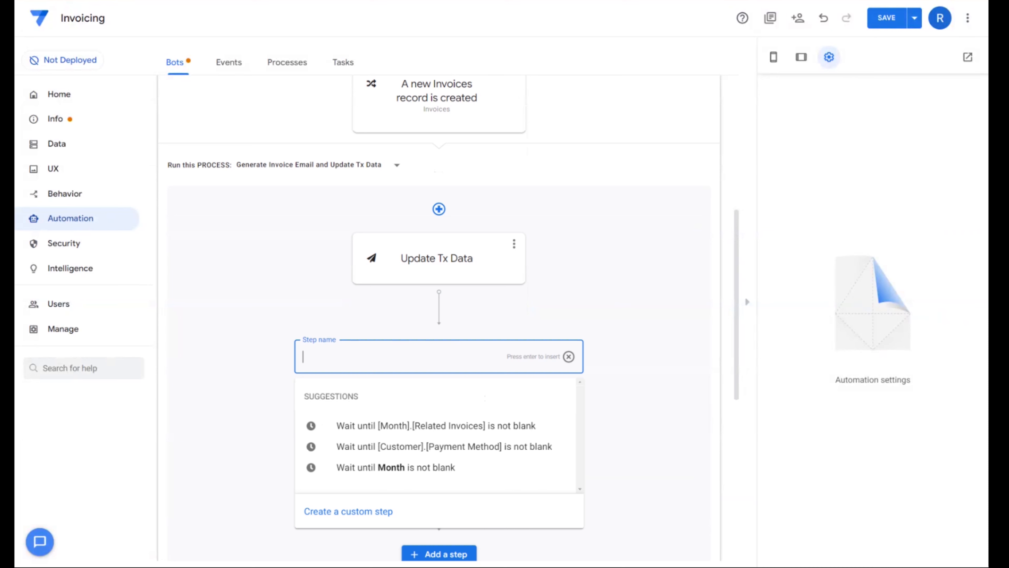
text(Set [Status] to Pending Payment)
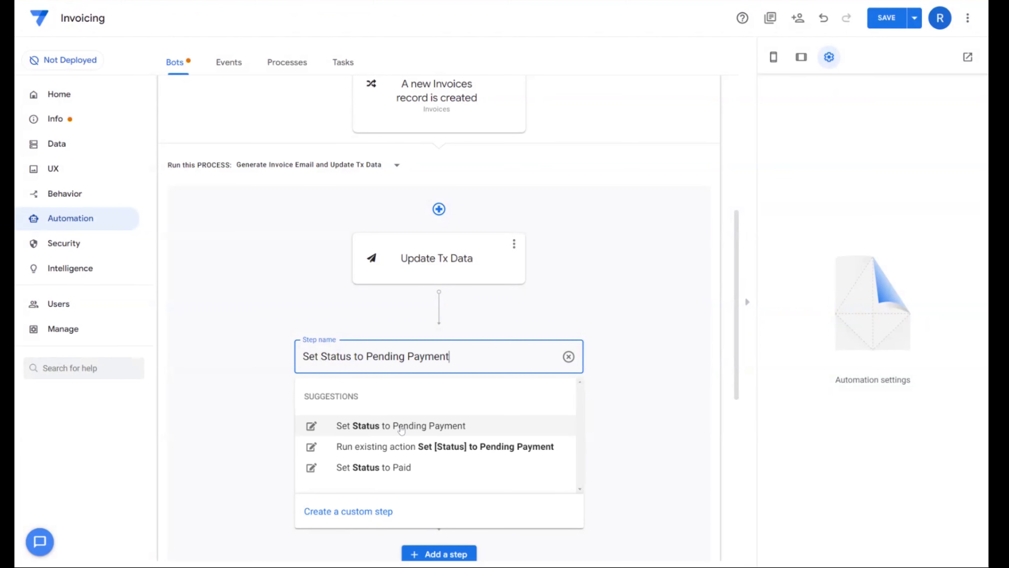
click(544, 422)
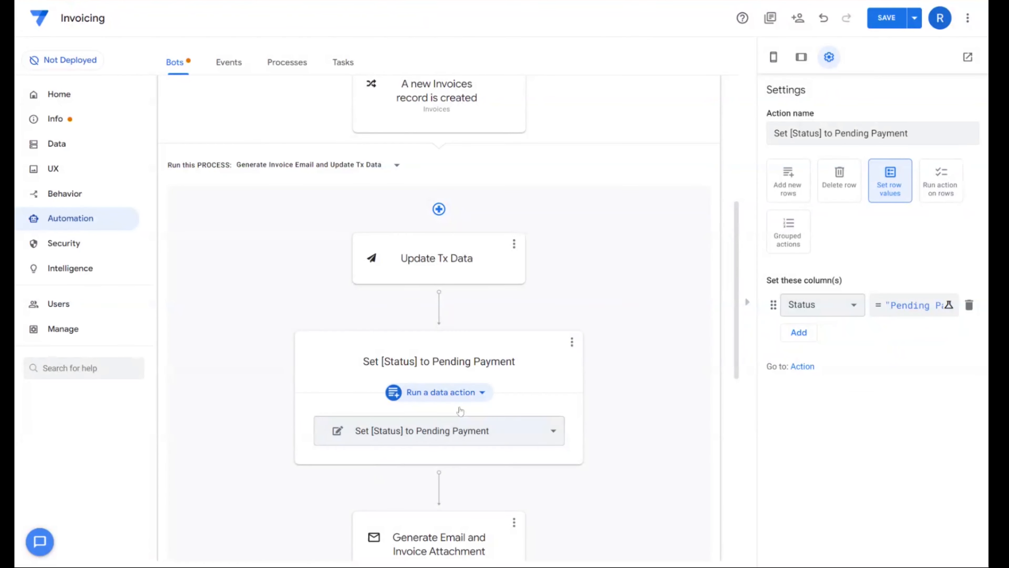
scroll(511, 405, down, 4)
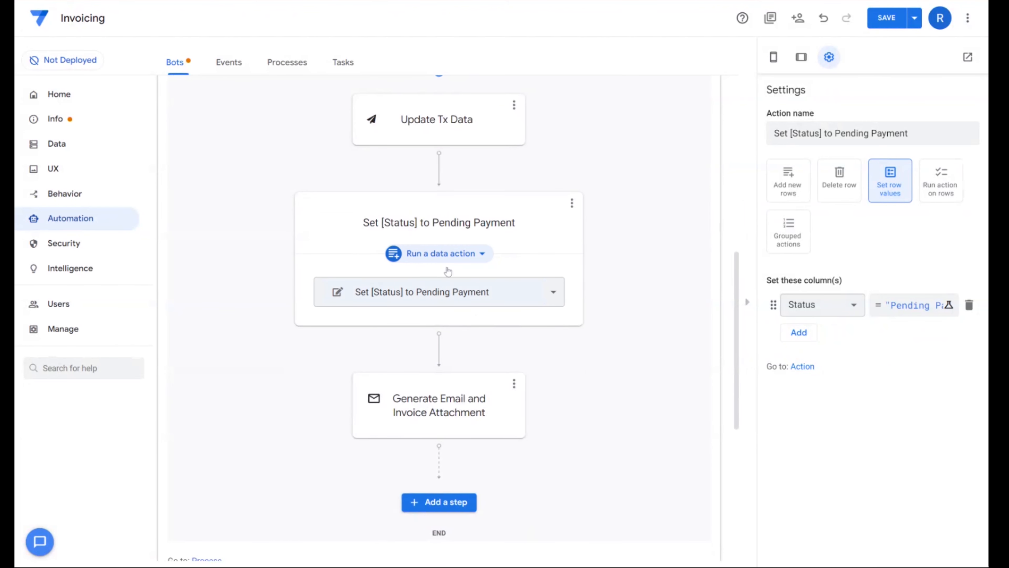
click(887, 18)
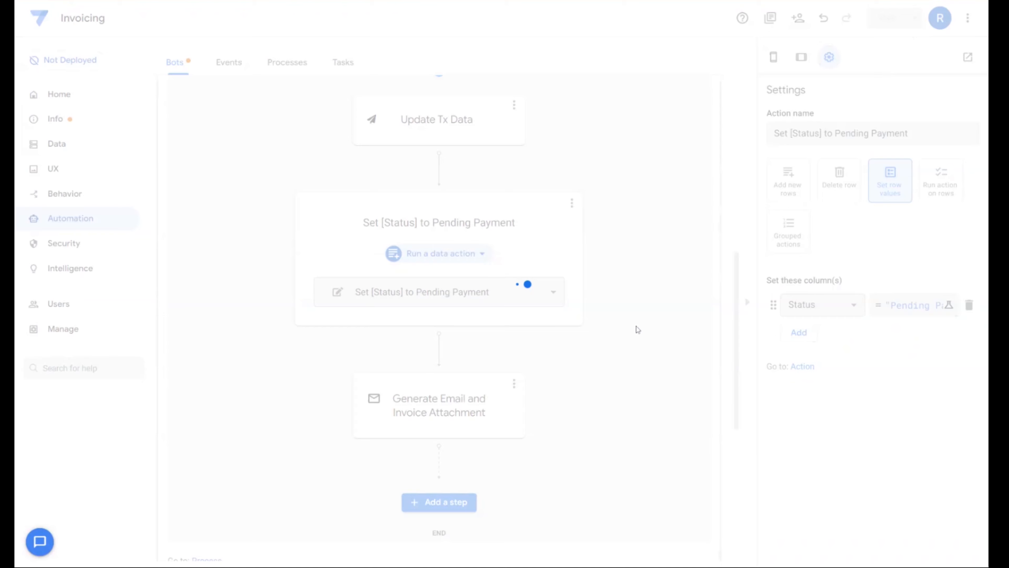
- Create a deck view named Invoices for the Invoices table with its position set to center
click(873, 434)
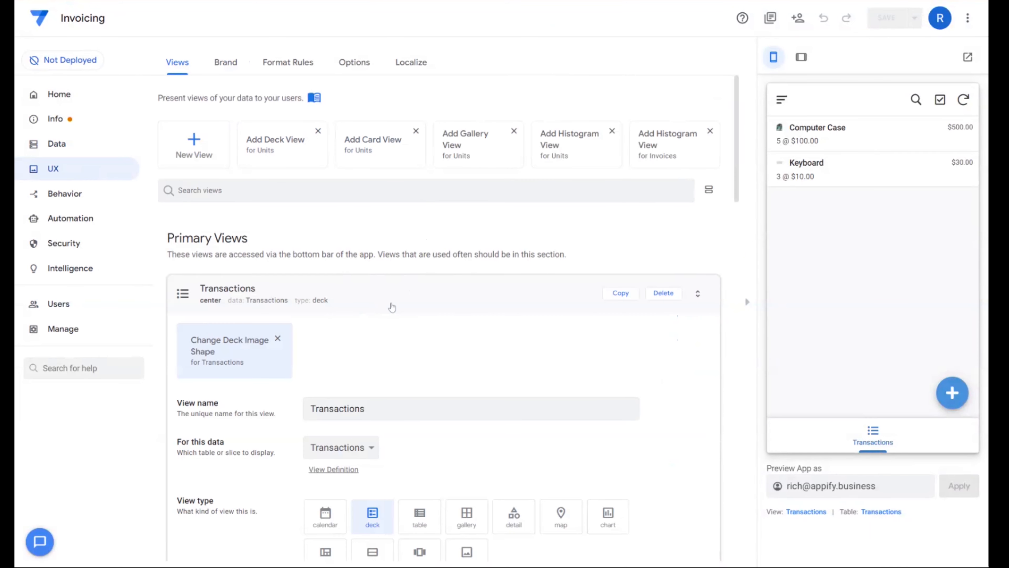
click(396, 305)
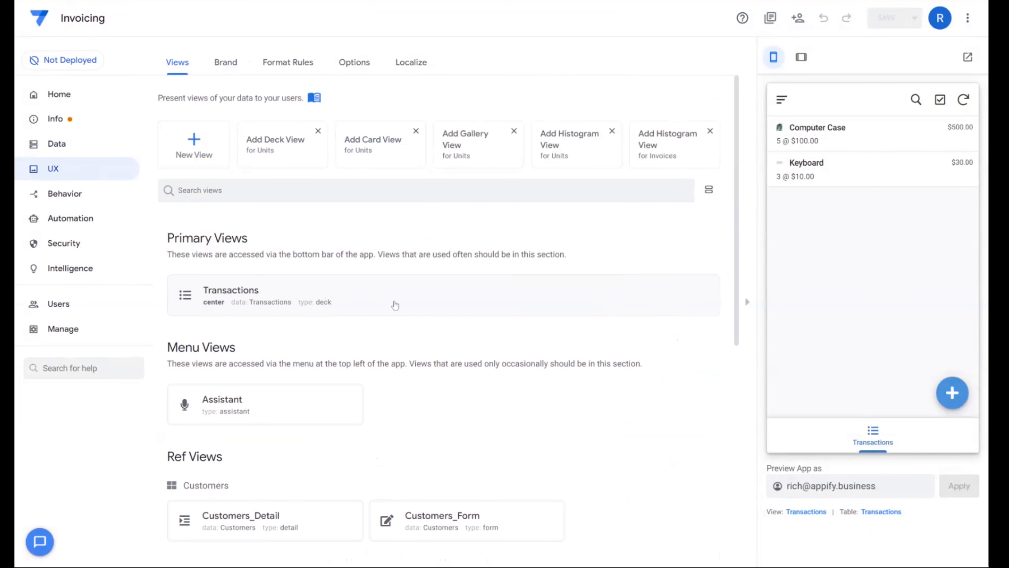
click(194, 144)
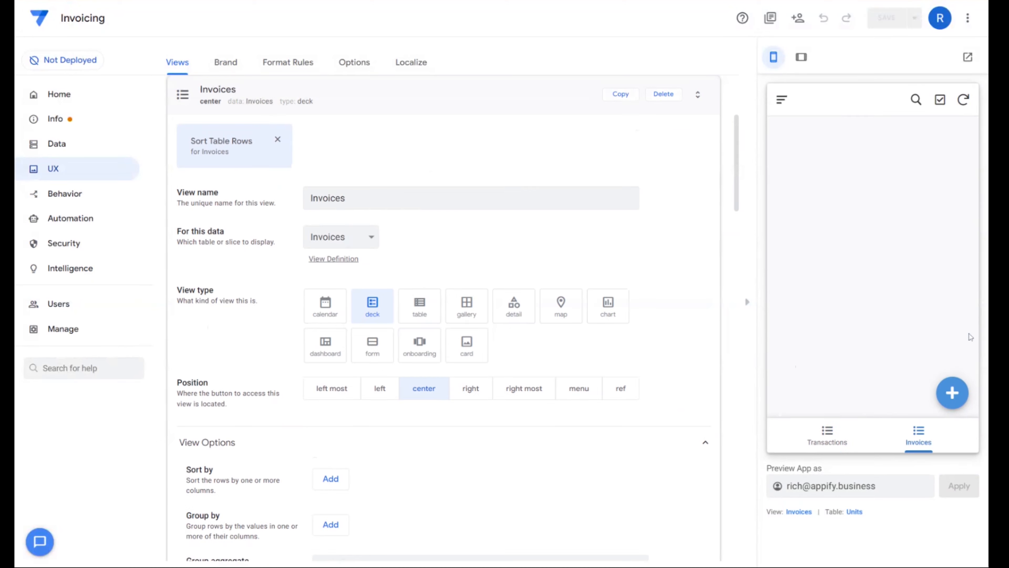
- Add an invoice for month 1 of 2022 in the app preview, selecting the customer's e-mail and leaving Status empty, and save it
click(952, 393)
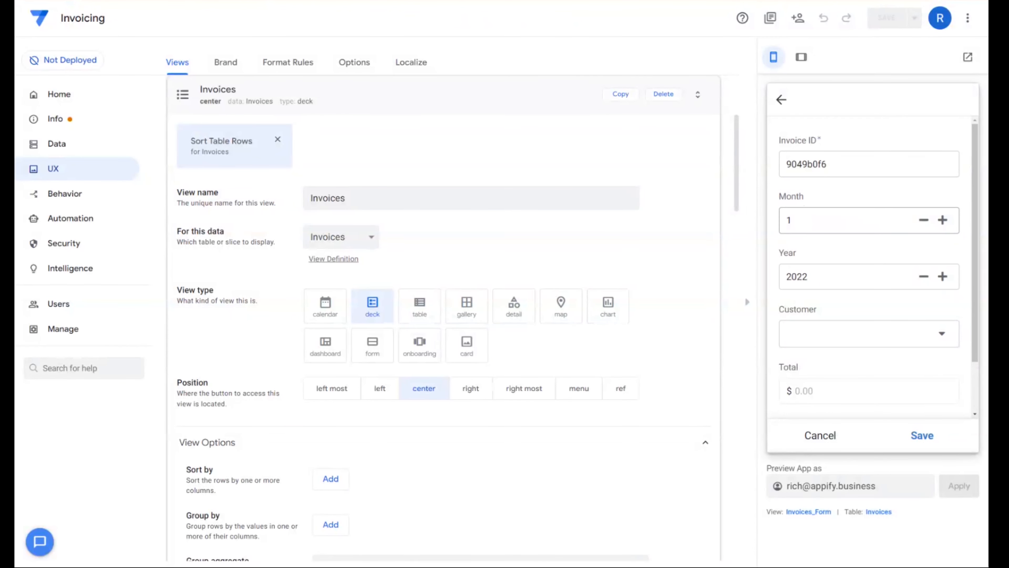
scroll(847, 345, down, 2)
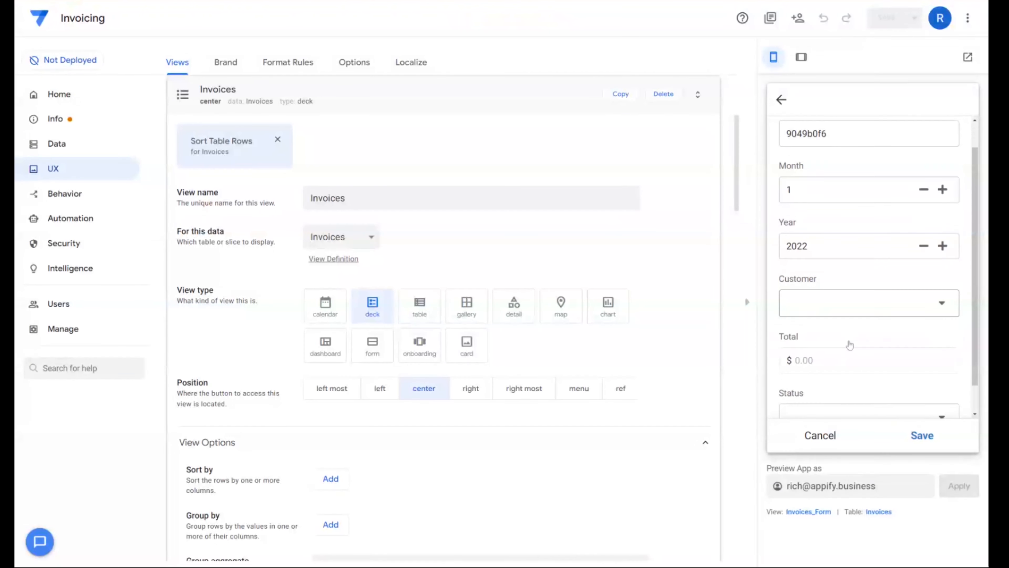
click(825, 278)
click(828, 163)
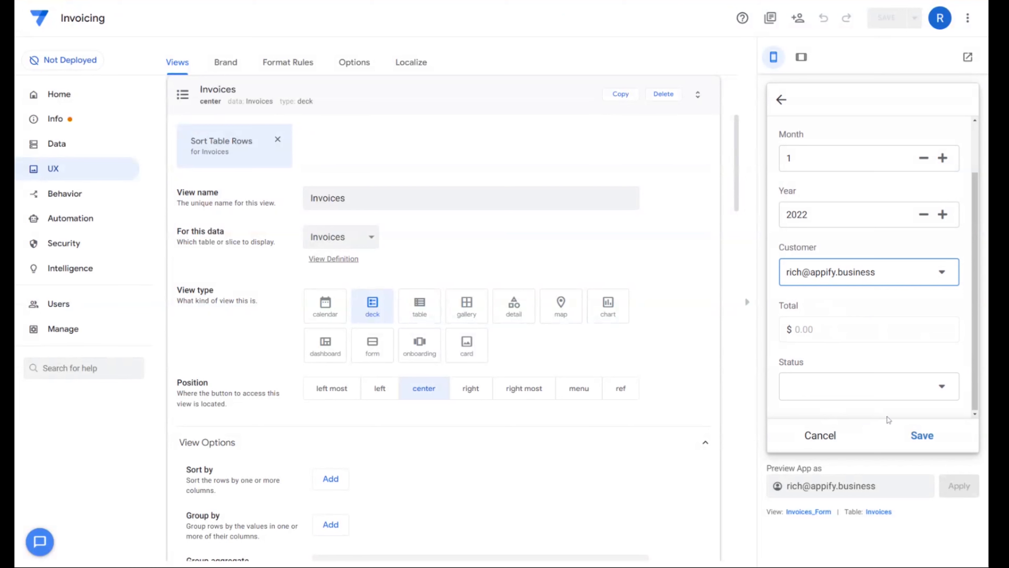
scroll(854, 338, up, 2)
scroll(870, 318, down, 2)
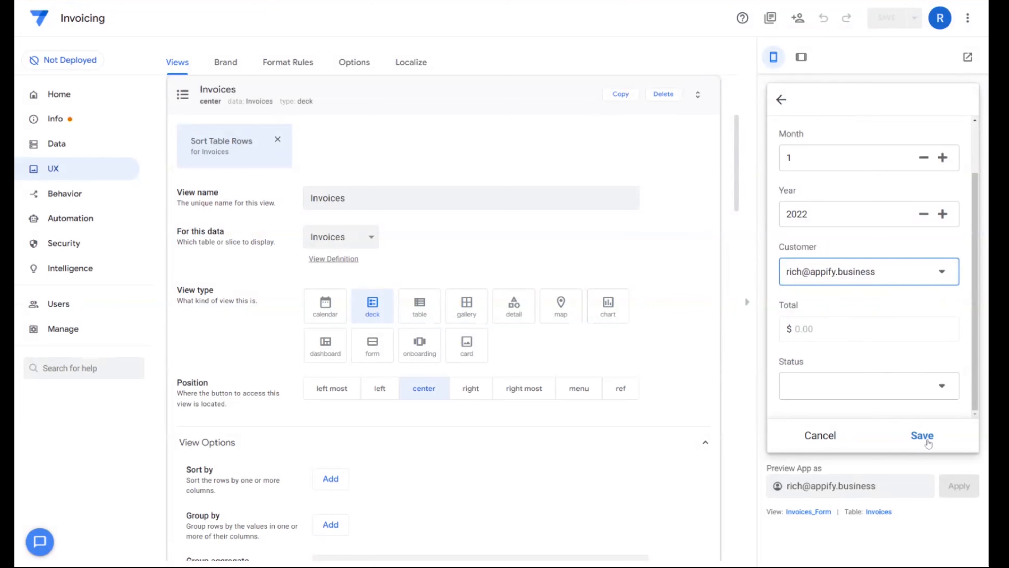
click(927, 440)
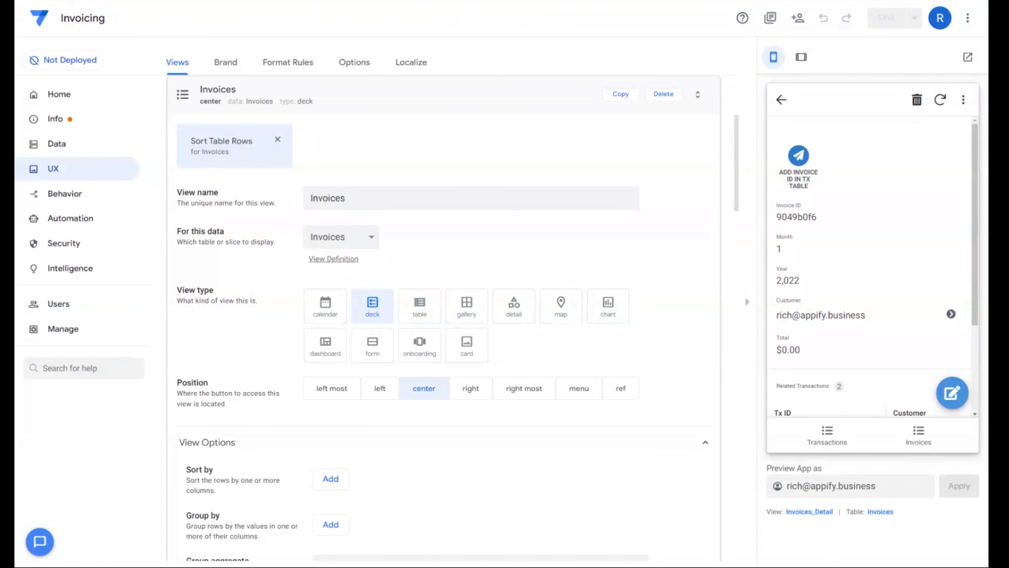
- Examine the saved invoice's Total and the columns of its Related Transactions table in the app preview
scroll(836, 359, down, 3)
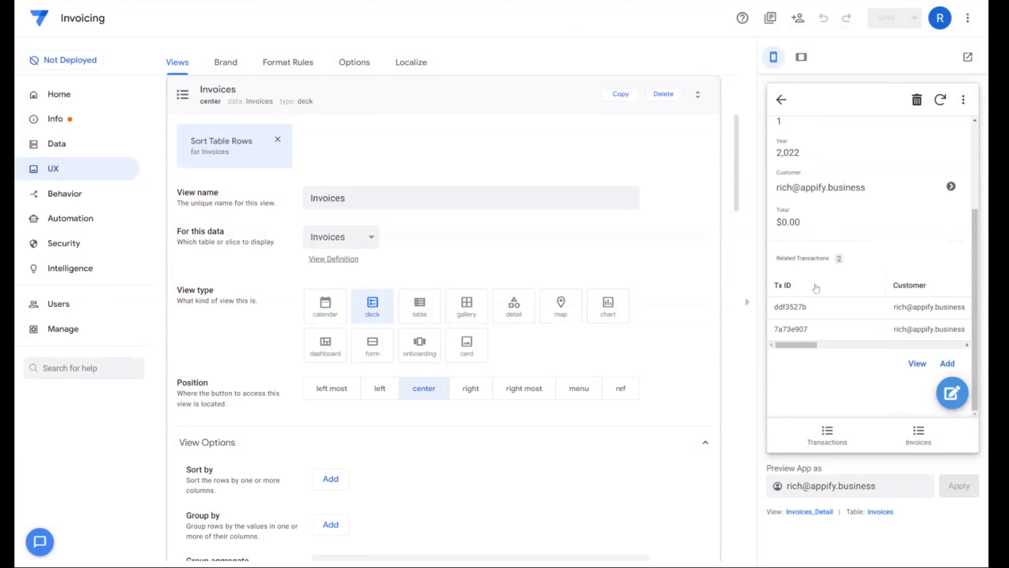
drag(811, 345, 854, 349)
scroll(885, 334, right, 3)
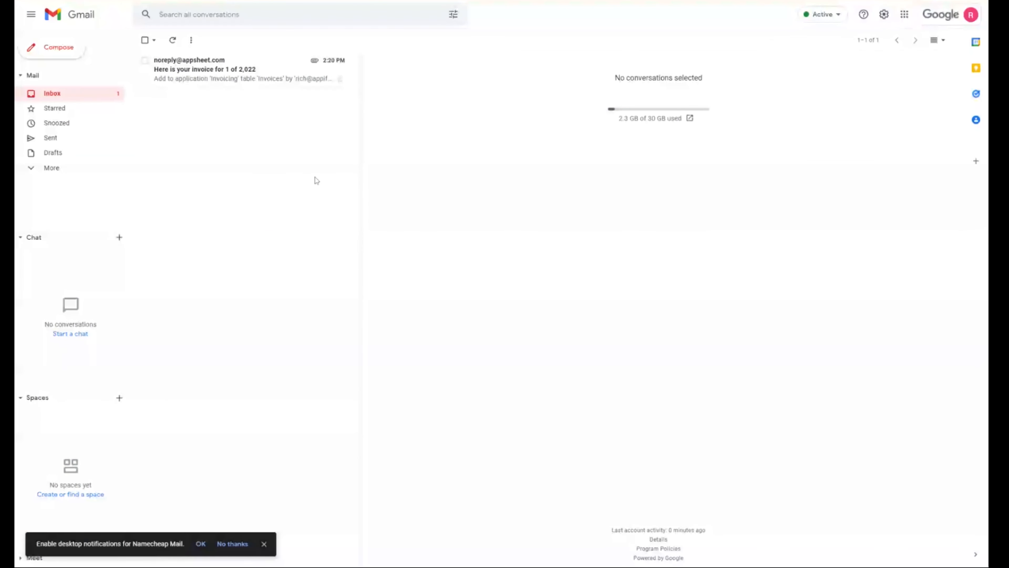
- Switch to Gmail and open the "Here is your invoice for 1 of 2,022" email sent by AppSheet
click(175, 75)
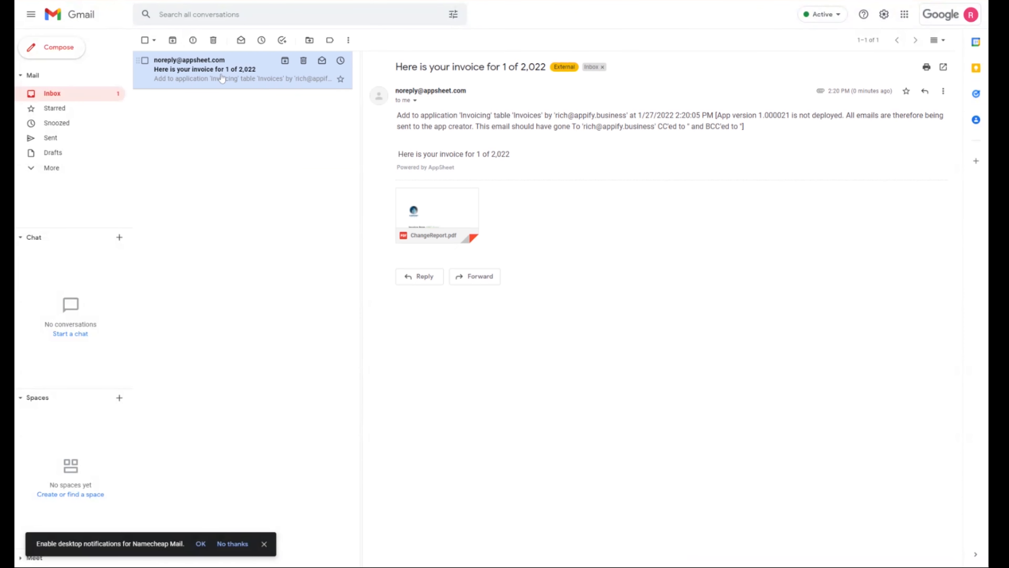